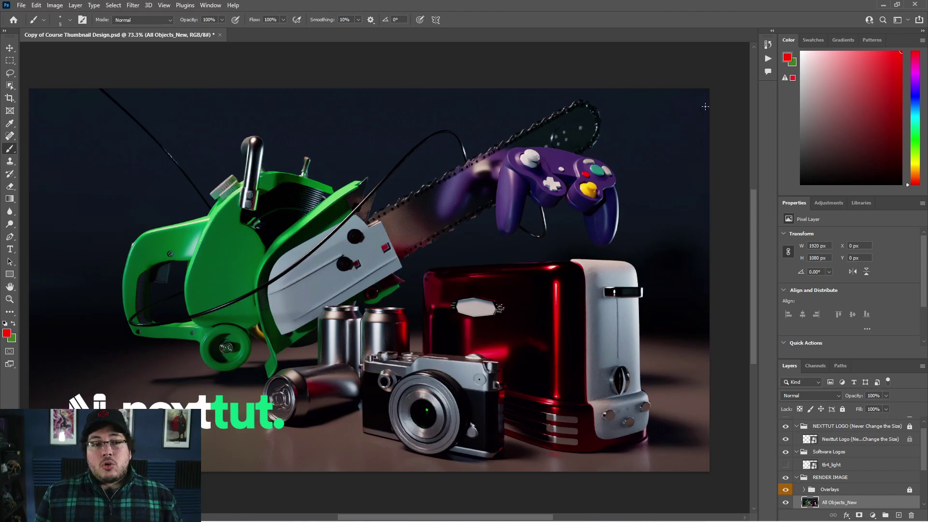
Switch from Photoshop to Maya and bring up the front orthographic view
click(882, 4)
key(super)
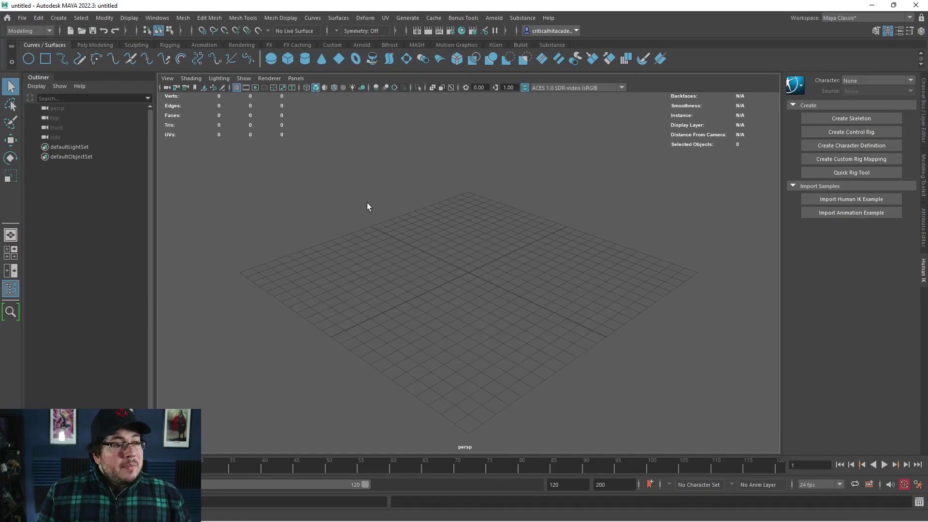
key(space)
drag(366, 207, 364, 230)
alt+middle_drag(499, 231, 501, 284)
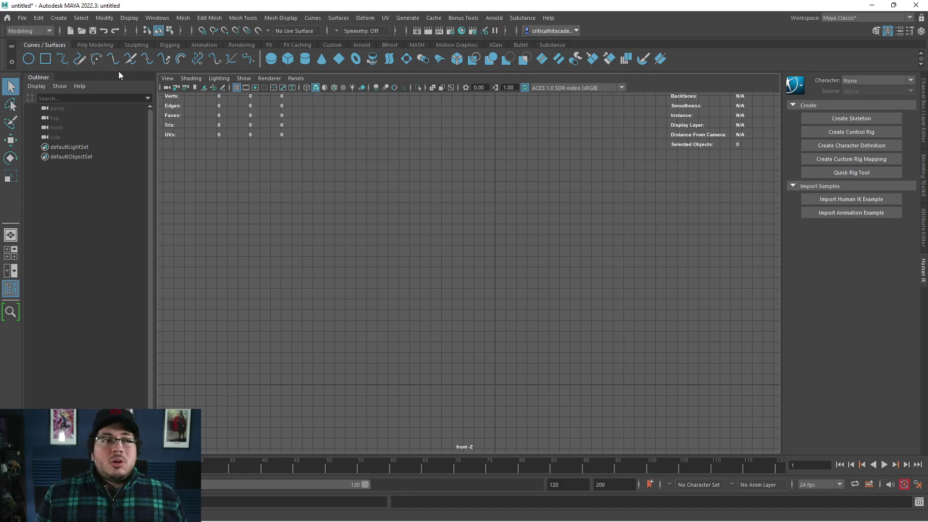
Set the project to the Nextut_Live folder in H:\00_ProyectosCritical\2021
click(22, 18)
click(59, 308)
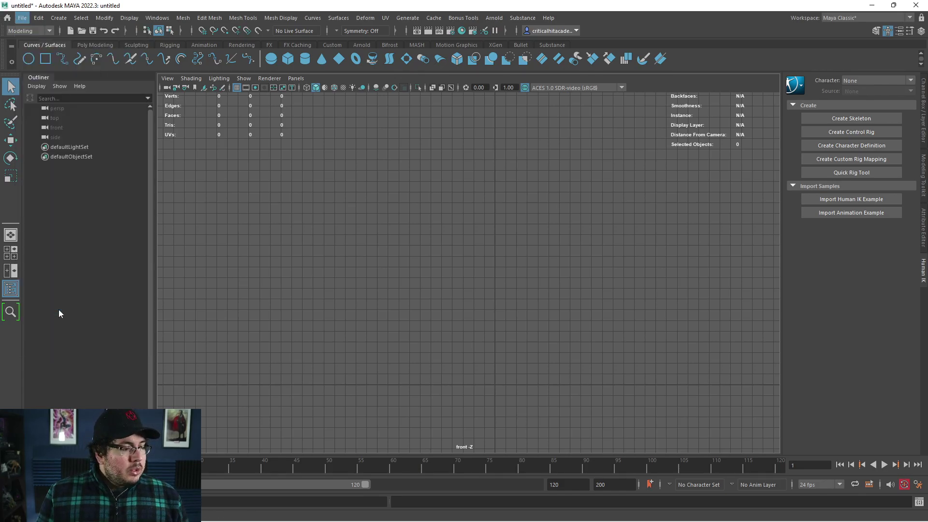
scroll(231, 259, down, 1)
click(215, 268)
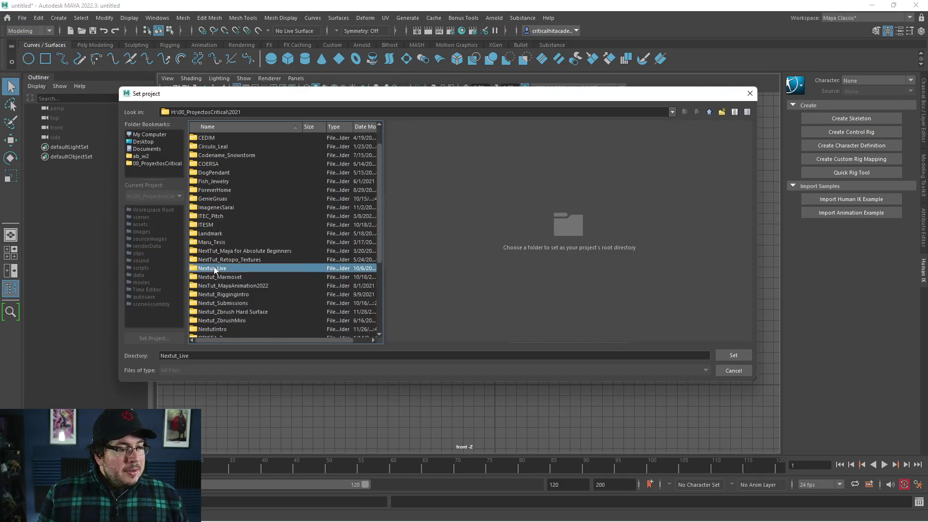
click(727, 358)
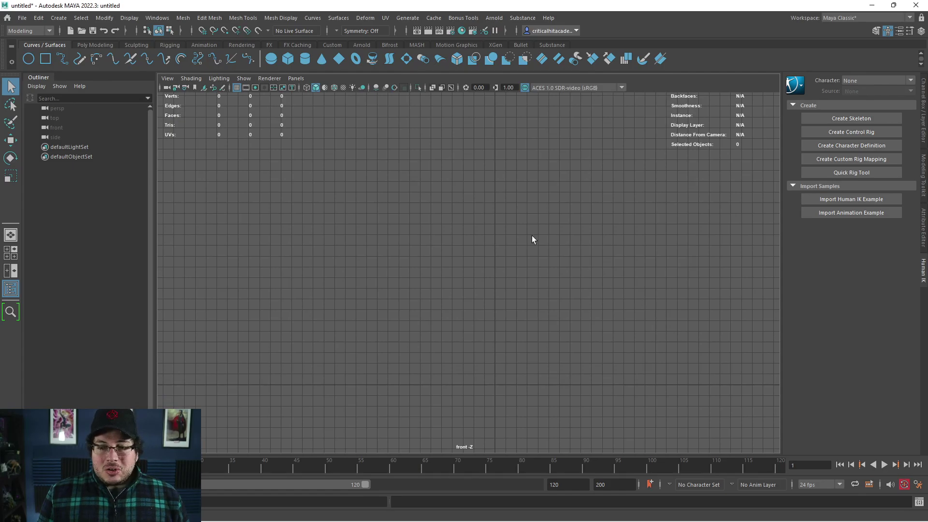
Load the key picture Screenshot 2022-02-15 205403.png from sourceimages as an image plane on the front view
click(21, 19)
click(204, 248)
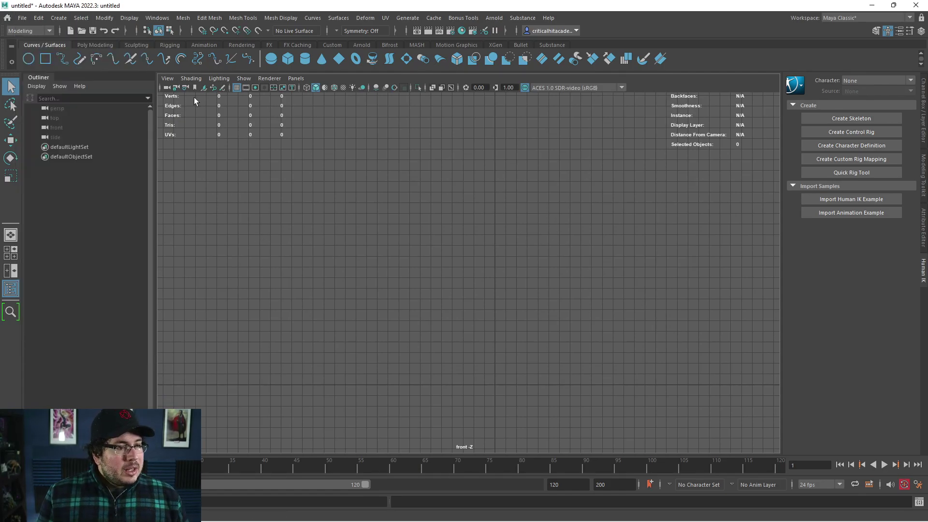
click(203, 87)
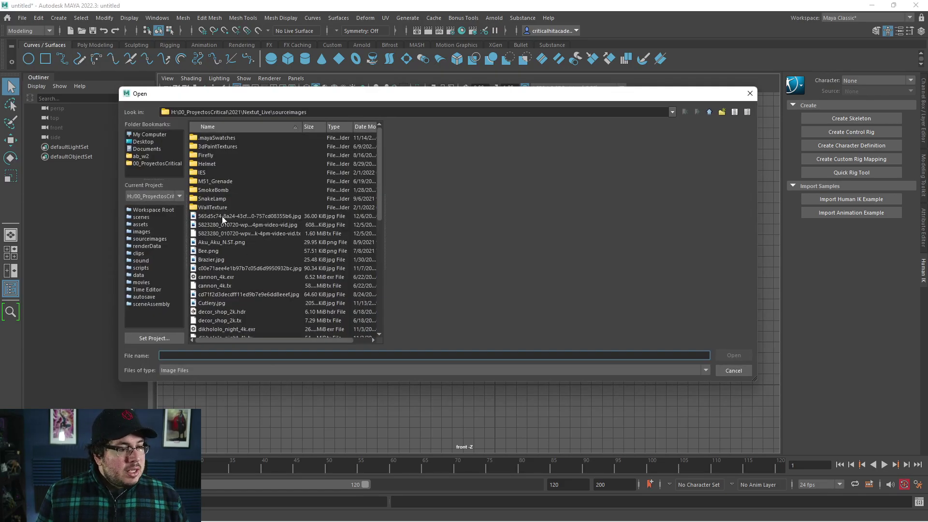
click(216, 266)
click(224, 216)
click(223, 233)
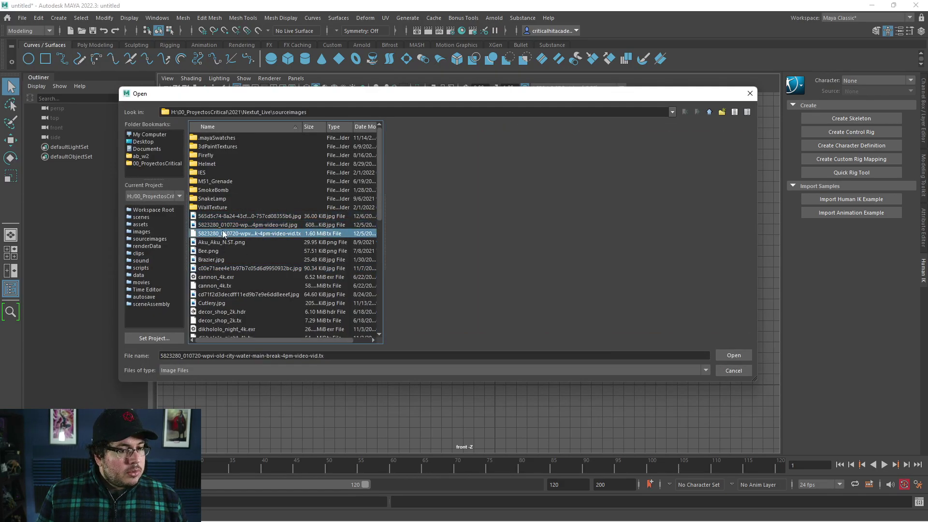
click(222, 242)
scroll(222, 271, down, 5)
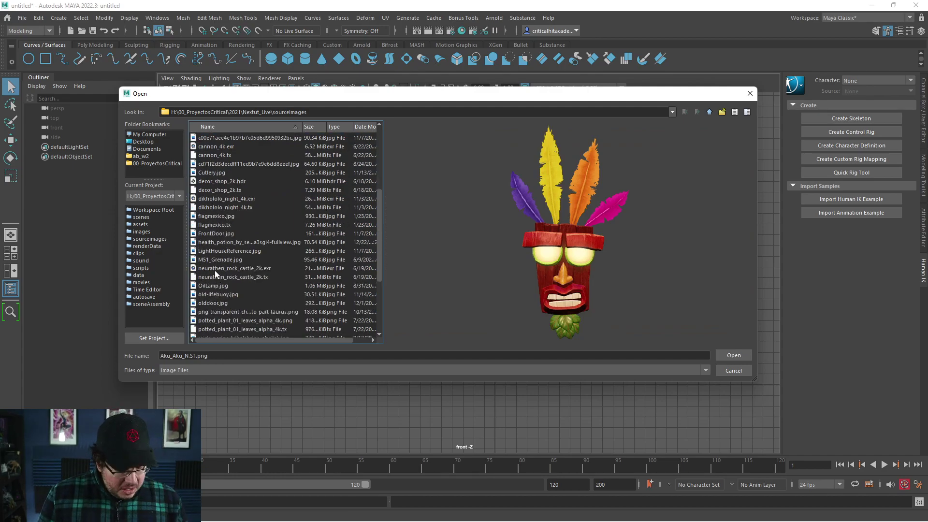
key(super)
key(super)
click(237, 284)
click(221, 294)
click(221, 303)
click(221, 312)
scroll(226, 316, down, 2)
click(219, 285)
click(219, 294)
click(215, 312)
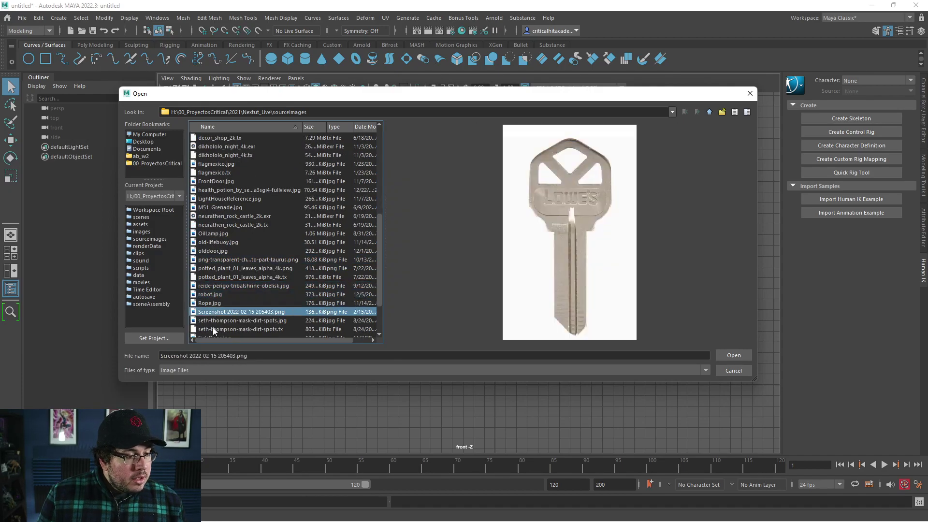
click(720, 355)
Raise the image plane to about 18.97 on Y and scale it to about 5.52, resting its lower edge on the horizontal grid axis
key(w)
scroll(497, 392, up, 5)
drag(497, 344, 498, 129)
click(493, 131)
key(t)
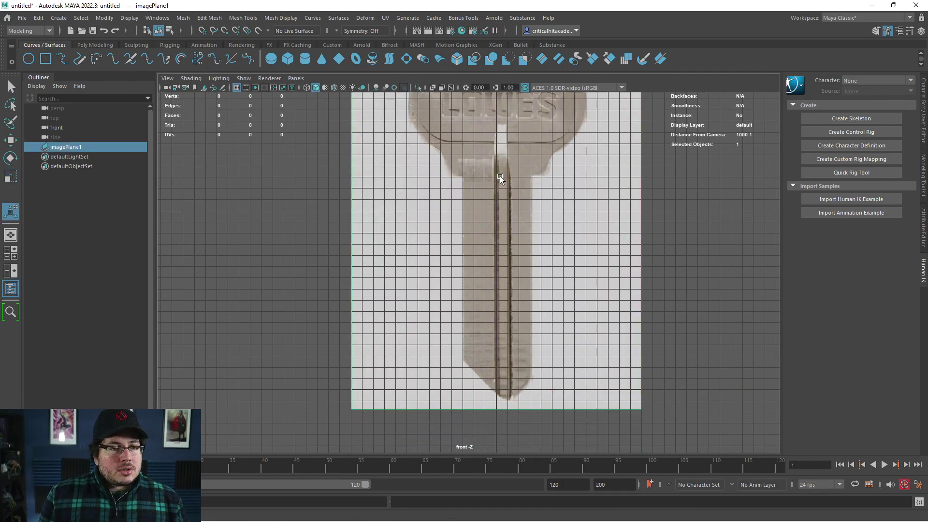
key(r)
drag(496, 177, 474, 172)
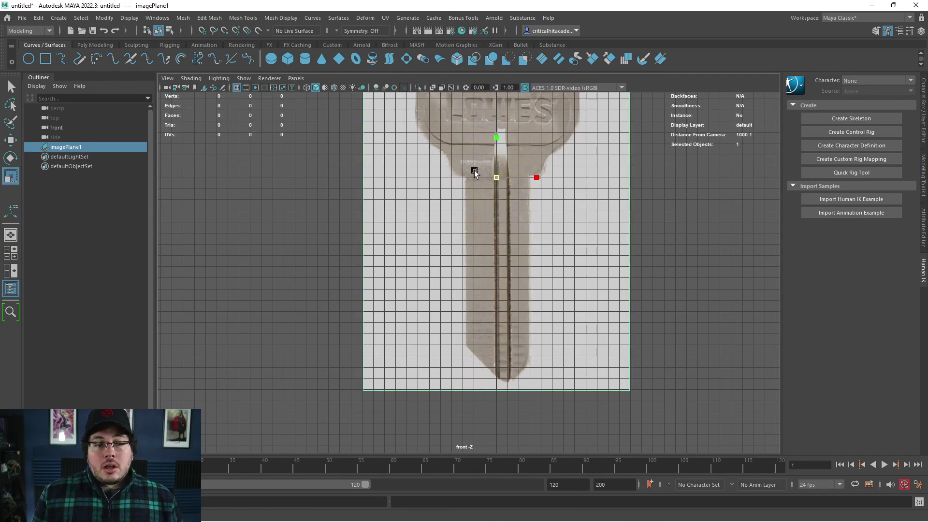
Examine the key reference's head, cutouts and blade against the grid and clear the selection
alt+right_drag(474, 172, 558, 223)
alt+middle_drag(545, 178, 549, 261)
alt+right_drag(464, 203, 545, 245)
alt+middle_drag(523, 187, 501, 305)
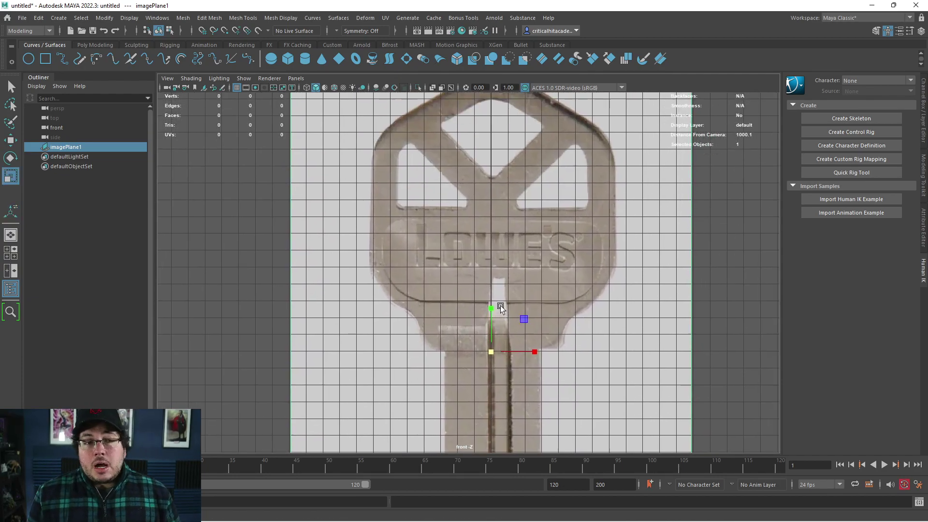
scroll(502, 271, down, 1)
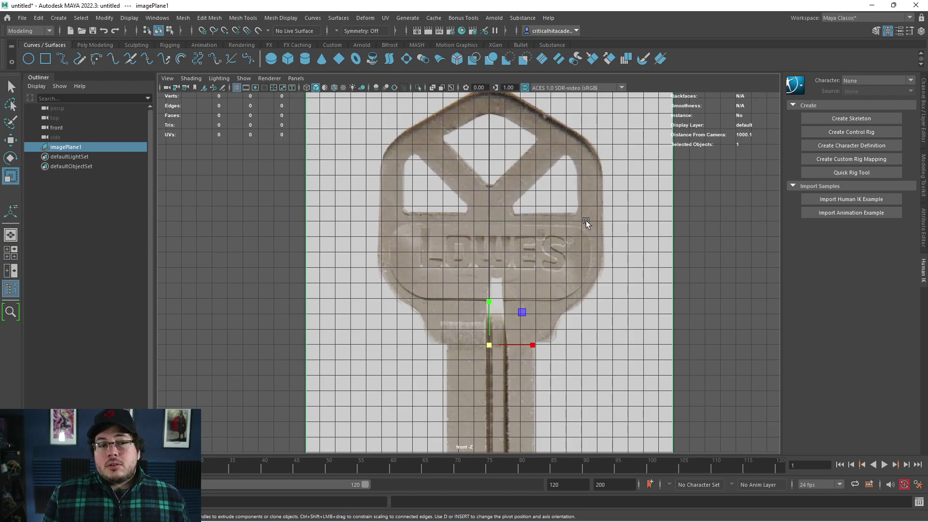
alt+right_drag(585, 214, 513, 291)
alt+middle_drag(512, 291, 491, 285)
scroll(485, 216, down, 3)
scroll(485, 215, up, 2)
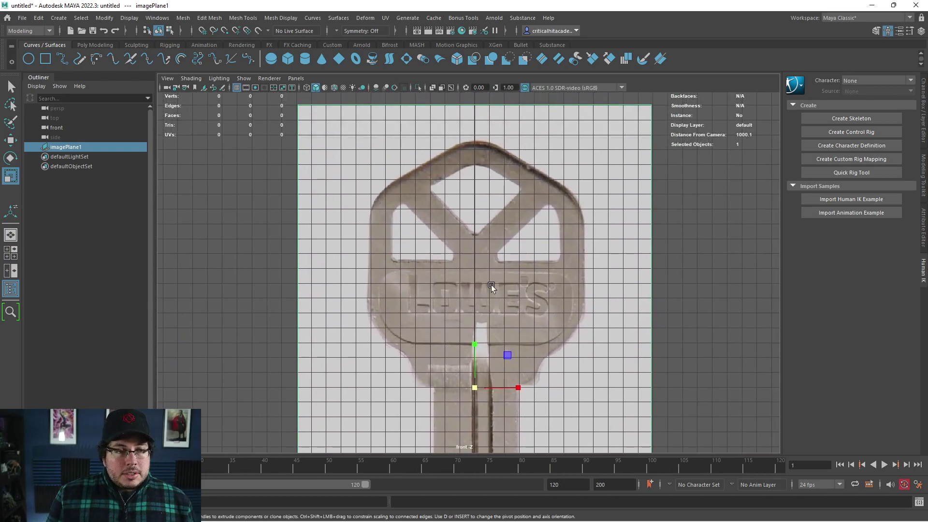
scroll(489, 283, up, 1)
scroll(478, 229, down, 3)
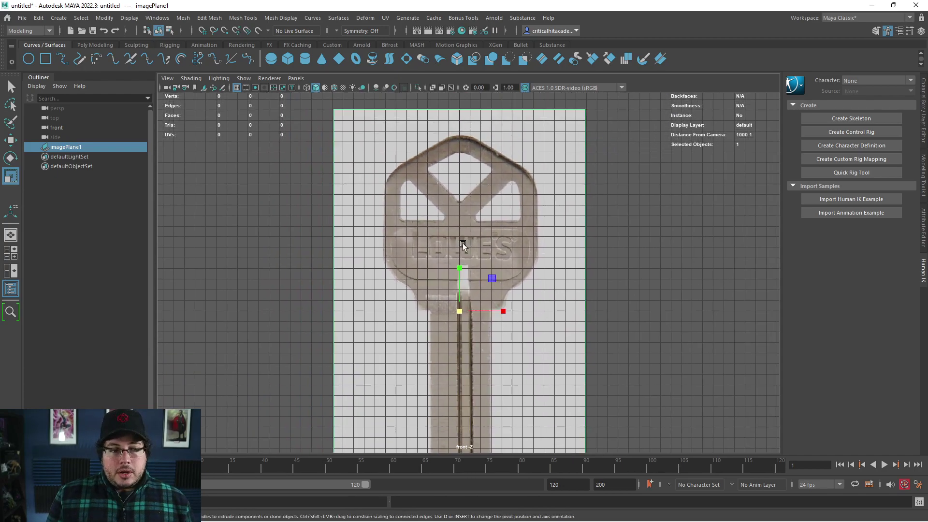
alt+middle_drag(468, 216, 445, 166)
scroll(451, 184, down, 1)
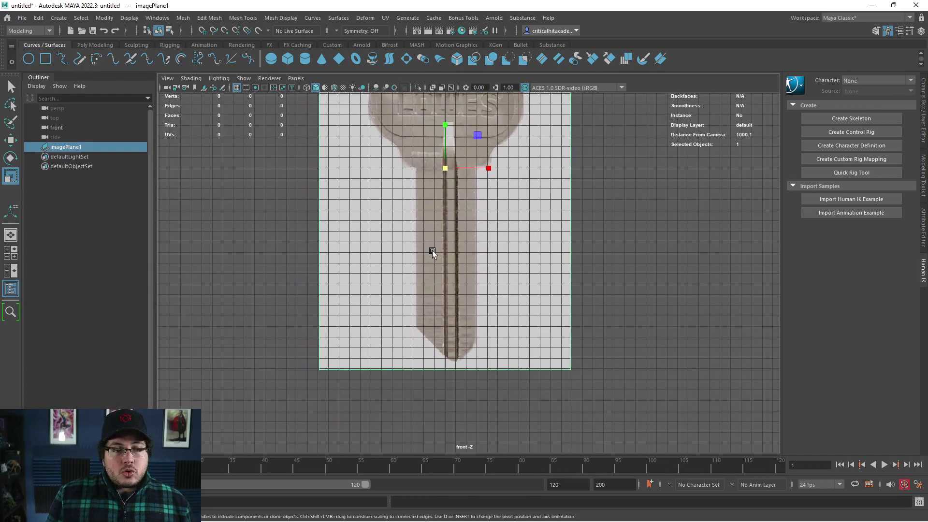
alt+middle_drag(488, 211, 495, 311)
scroll(495, 311, up, 1)
click(672, 222)
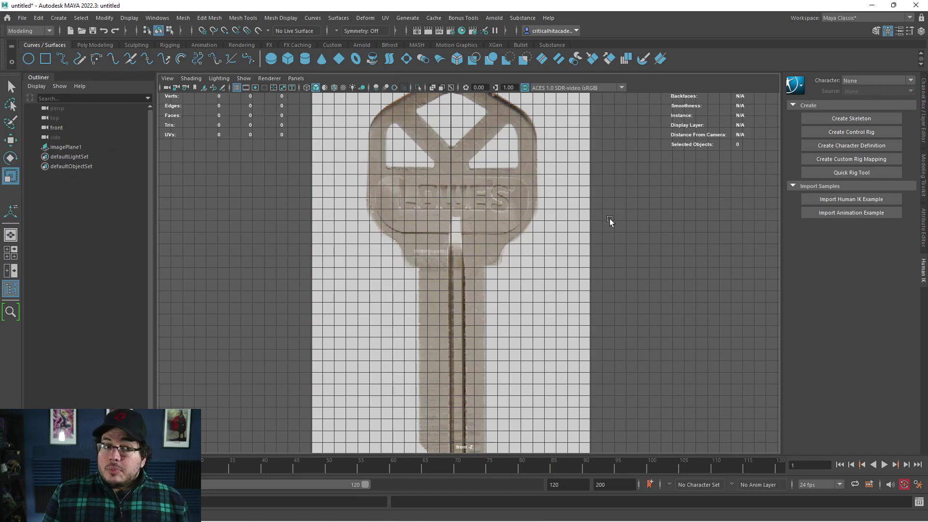
Hide the grid in the front view so the key reference is unobstructed
click(205, 87)
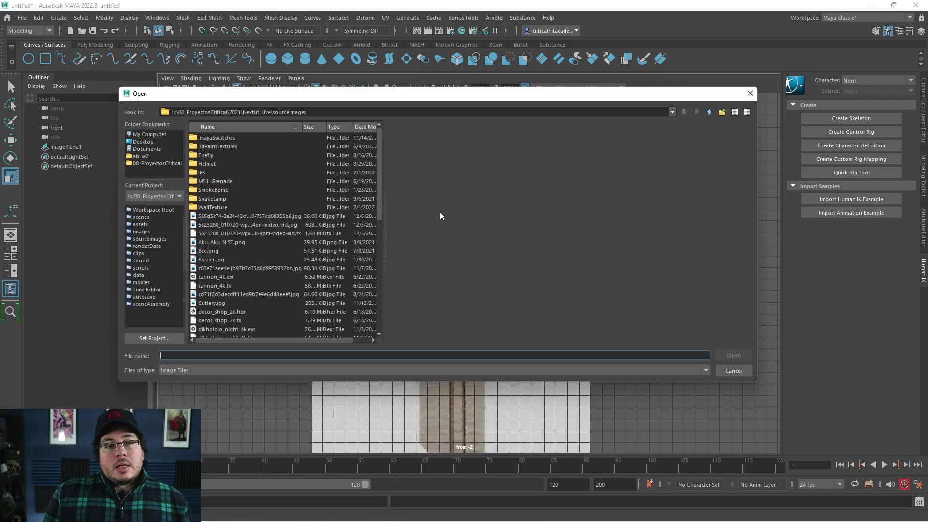
click(750, 94)
click(237, 88)
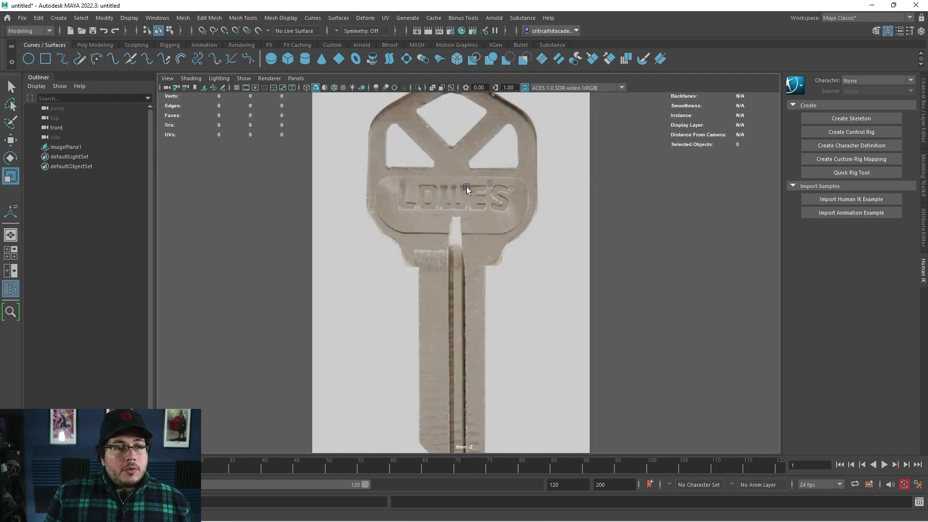
scroll(505, 230, down, 2)
scroll(494, 263, down, 2)
scroll(493, 264, up, 2)
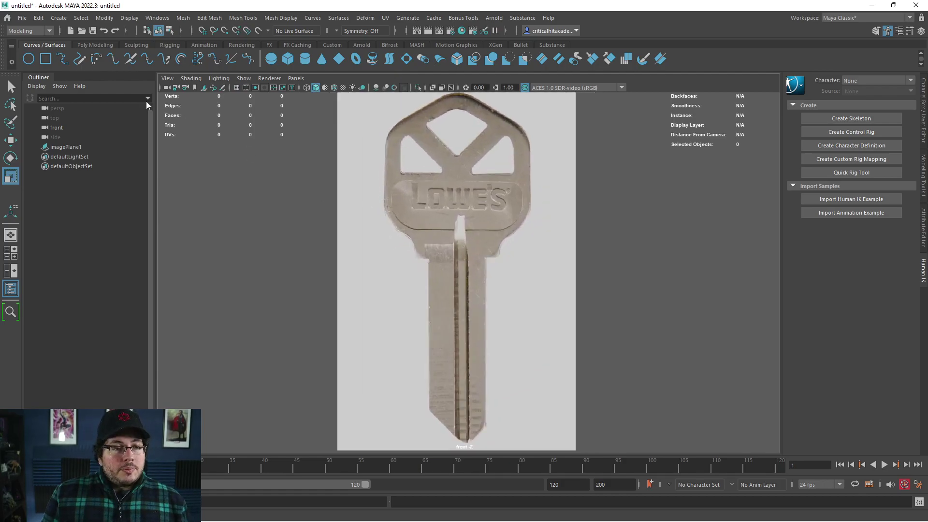
Create a polygon plane and set its rotation to 90 on X and 0 on Y and Z
click(95, 44)
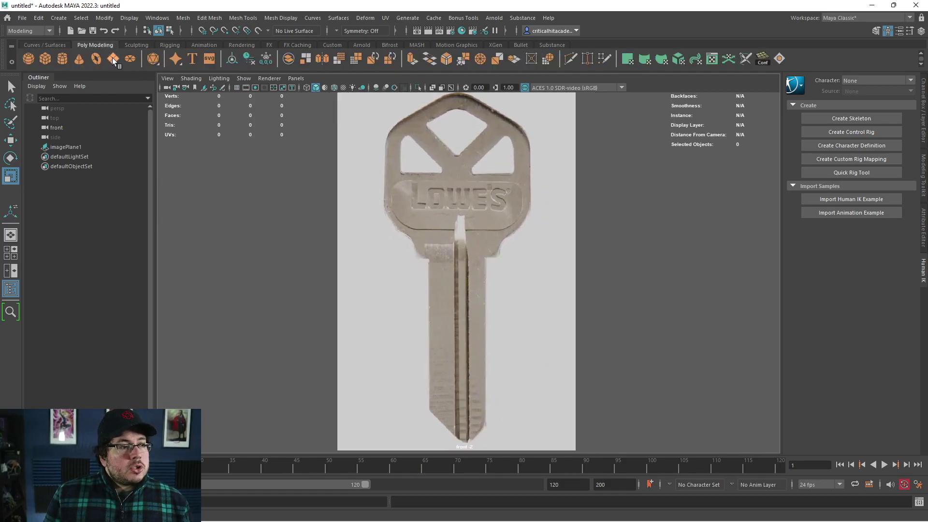
click(113, 58)
key(w)
key(e)
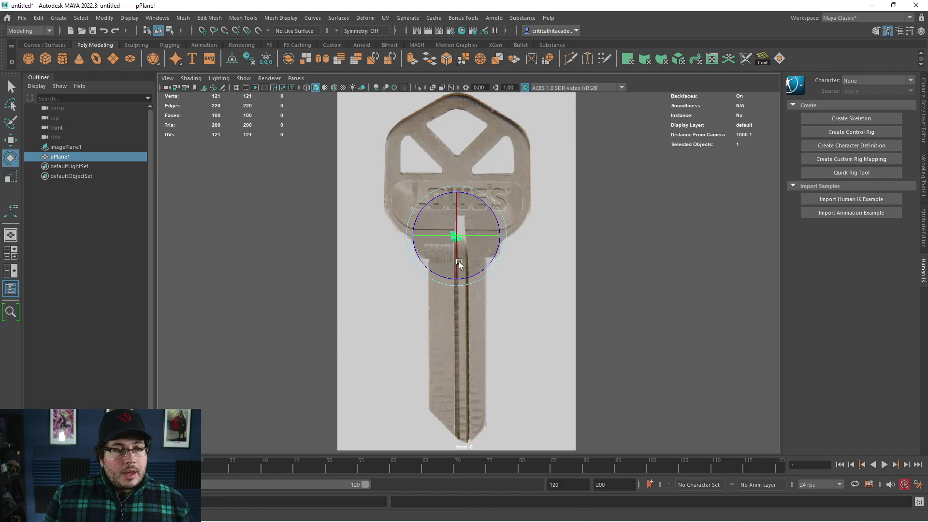
key(ctrl+a)
key(ctrl+a)
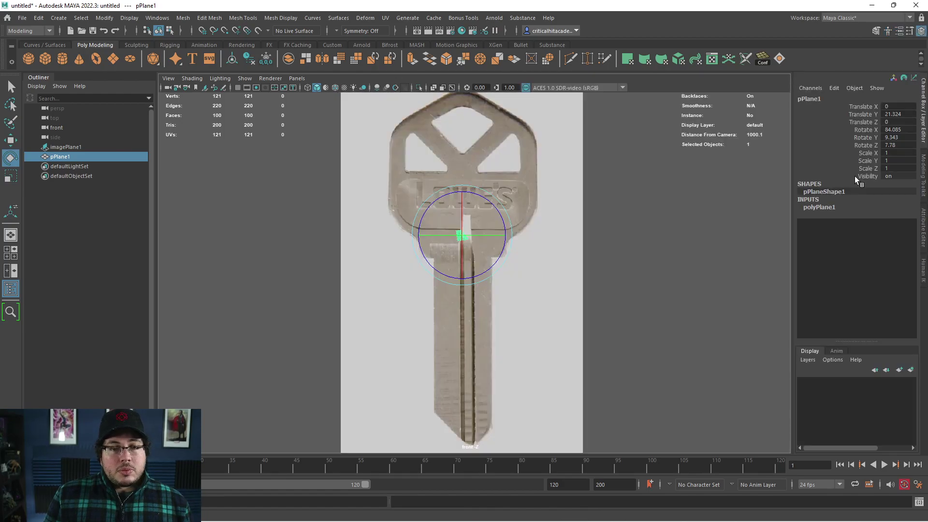
double_click(899, 130)
text(90)
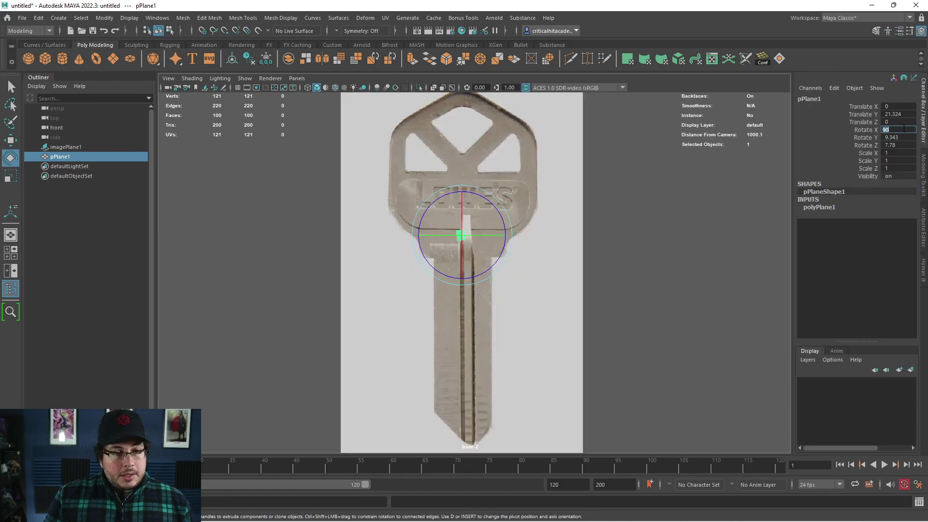
drag(892, 137, 894, 144)
text(0)
key(Return)
Reduce the polygon plane's subdivisions to 1 in width and height, then deselect it
click(821, 207)
drag(891, 223, 890, 238)
click(890, 238)
click(893, 232)
click(892, 245)
click(890, 232)
text(1)
key(Return)
click(634, 294)
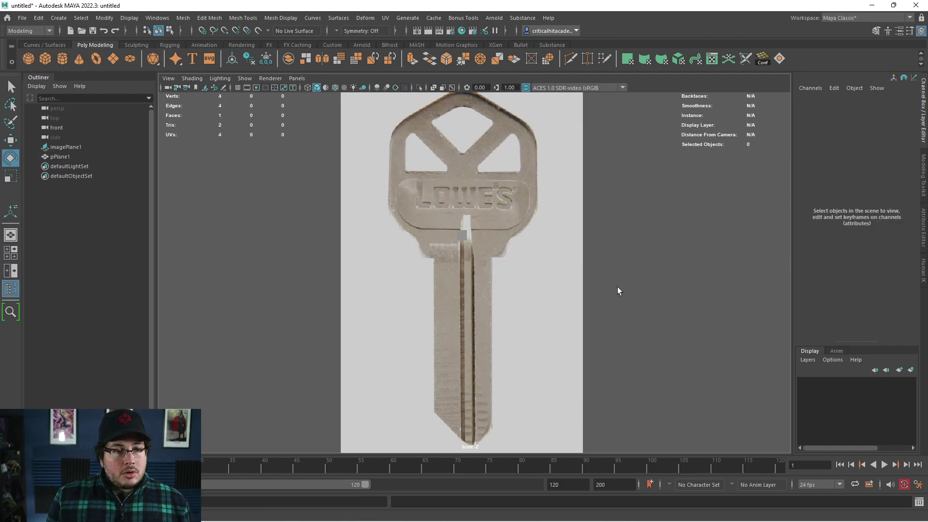
Move the polygon plane between the key head's three cutouts, to about 0.52 on X and 28.24 on Y
scroll(441, 207, up, 3)
click(444, 209)
key(w)
scroll(437, 271, up, 4)
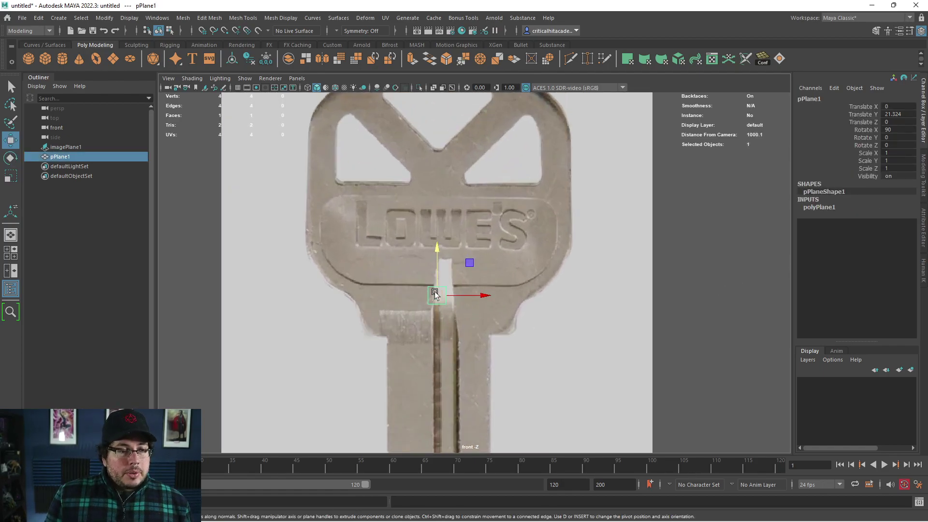
scroll(444, 292, up, 1)
drag(434, 297, 448, 167)
scroll(456, 268, up, 3)
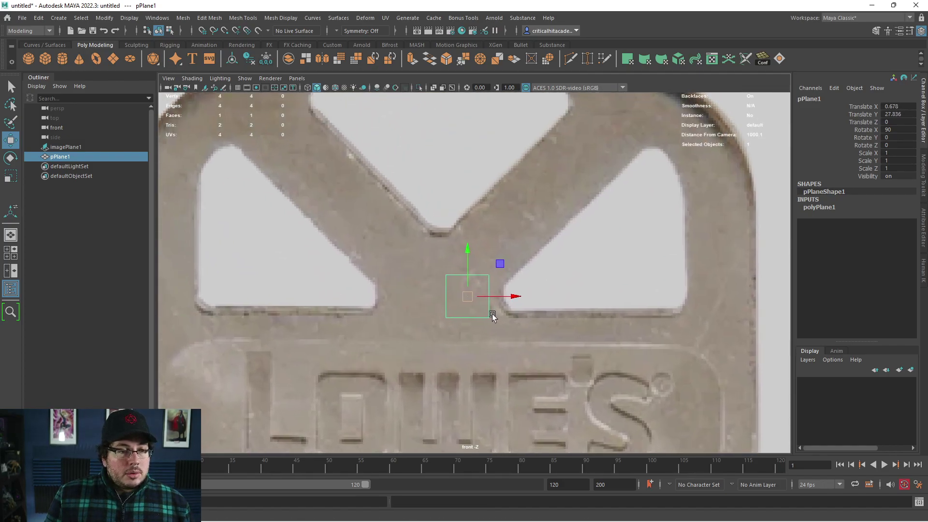
drag(474, 301, 467, 281)
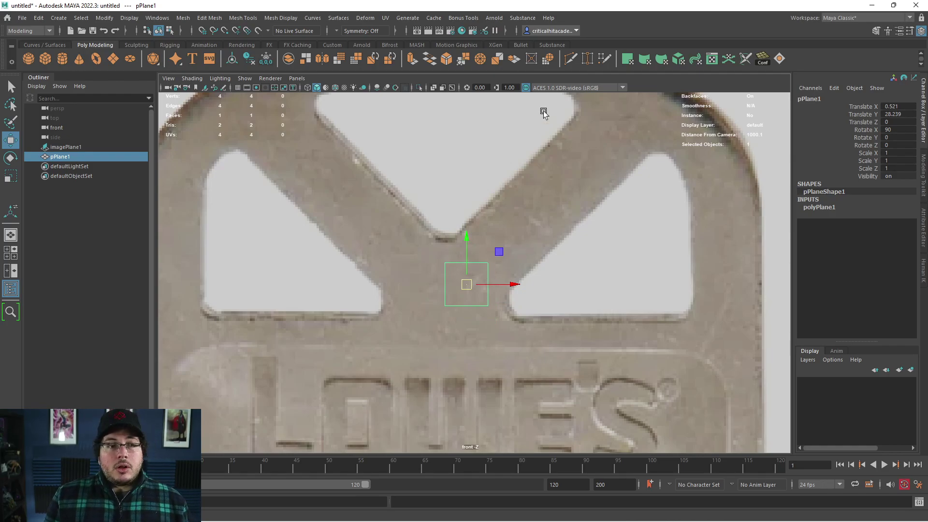
click(570, 60)
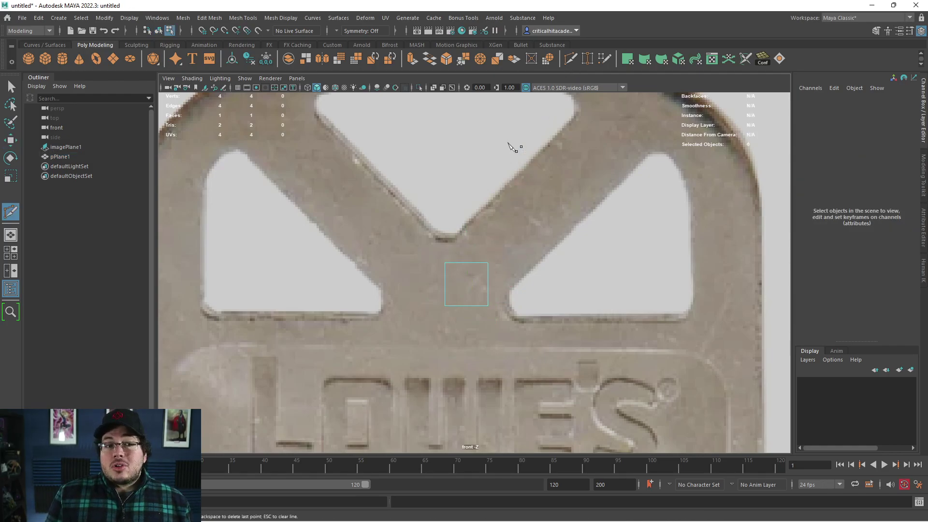
key(q)
right_drag(510, 216, 474, 270)
Push the key image plane behind the polygon plane, to about -19.3 on Z, and return to the front view
key(space)
drag(534, 233, 534, 213)
alt+right_drag(535, 218, 503, 201)
alt+middle_drag(503, 201, 511, 288)
key(w)
right_click(527, 234)
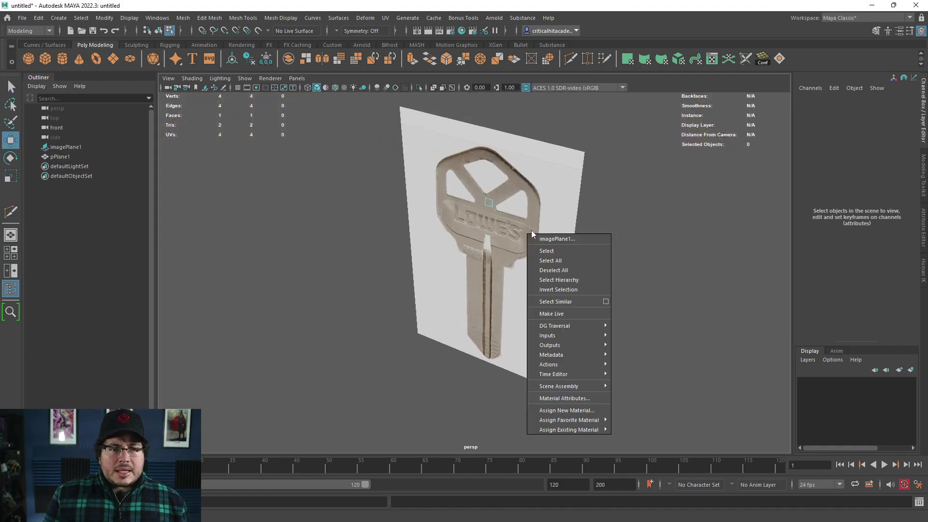
right_click(575, 162)
key(q)
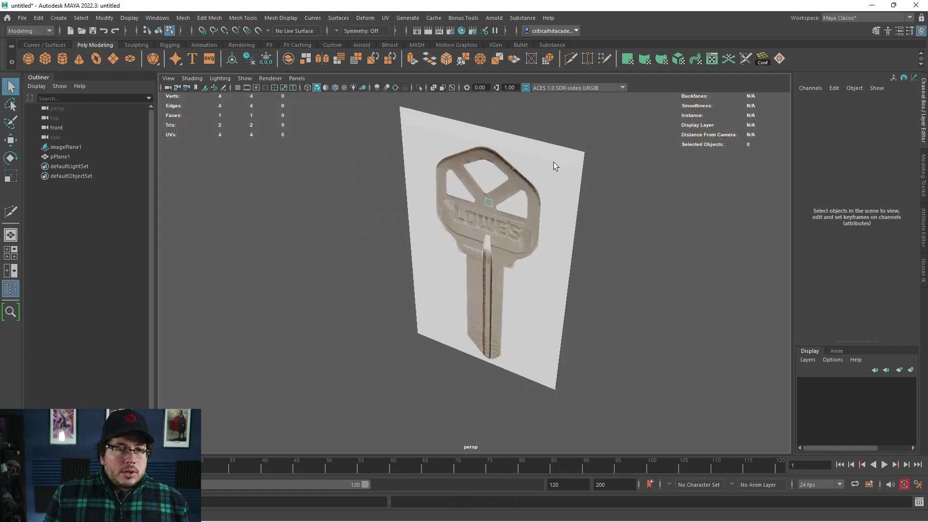
right_drag(485, 205, 561, 188)
click(575, 201)
key(w)
drag(472, 276, 537, 245)
key(space)
alt+right_drag(536, 245, 482, 277)
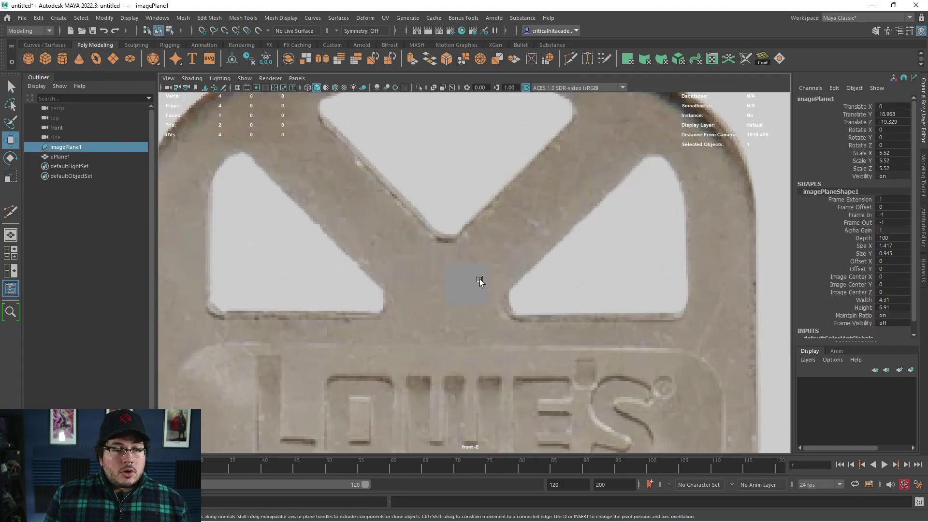
Use Quad Draw on the polygon plane to add a slanted quad along the key head's right spoke, bordering the right cutout
click(482, 277)
click(604, 59)
scroll(533, 245, up, 2)
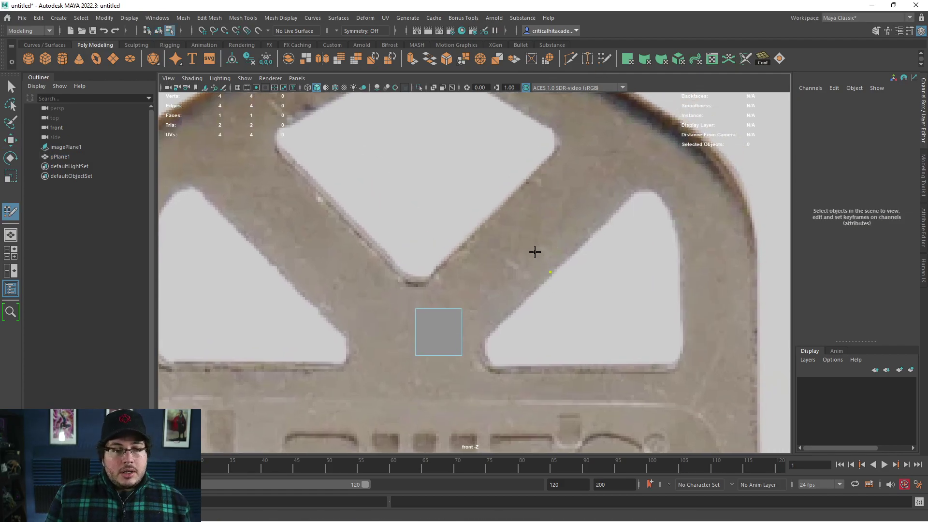
click(615, 170)
shift+click(589, 221)
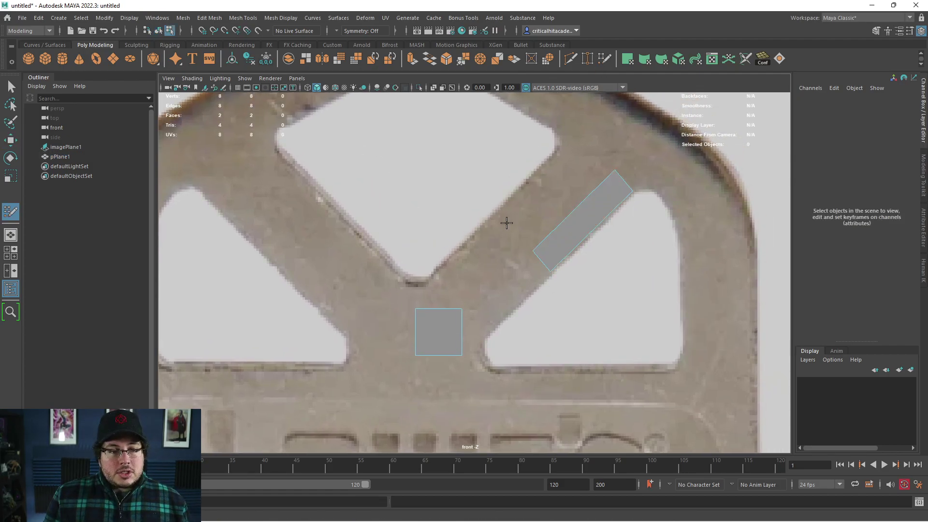
Fill the right spoke's width with two more quads, widening the slanted strip to the upper cutout's edge
shift+click(537, 191)
shift+click(556, 203)
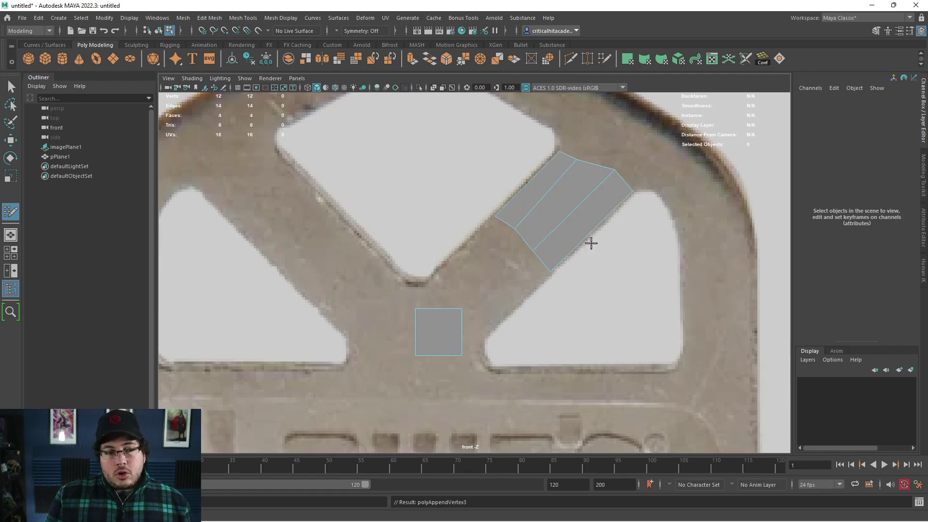
Extend quads from the spoke strip around the right cutout's rounded top corner and onto its outer side
alt+middle_drag(628, 182, 514, 261)
scroll(512, 272, up, 3)
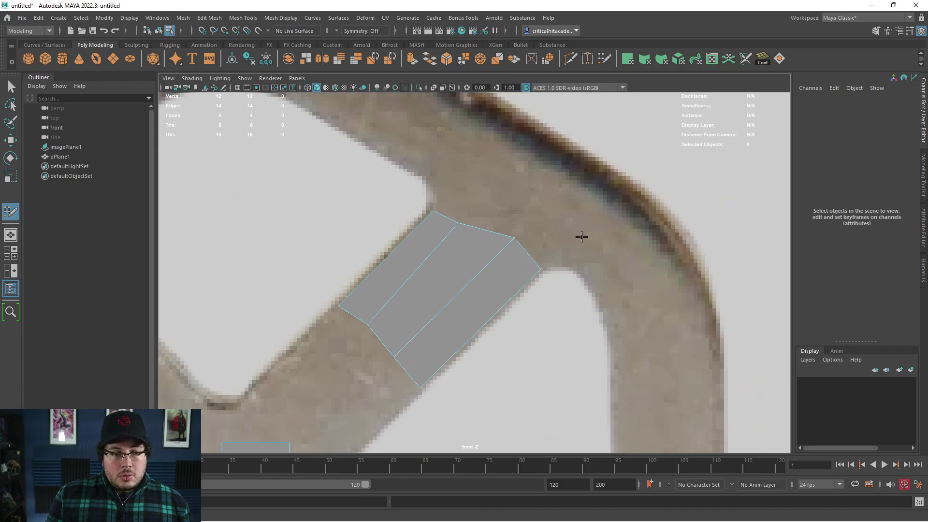
shift+click(571, 265)
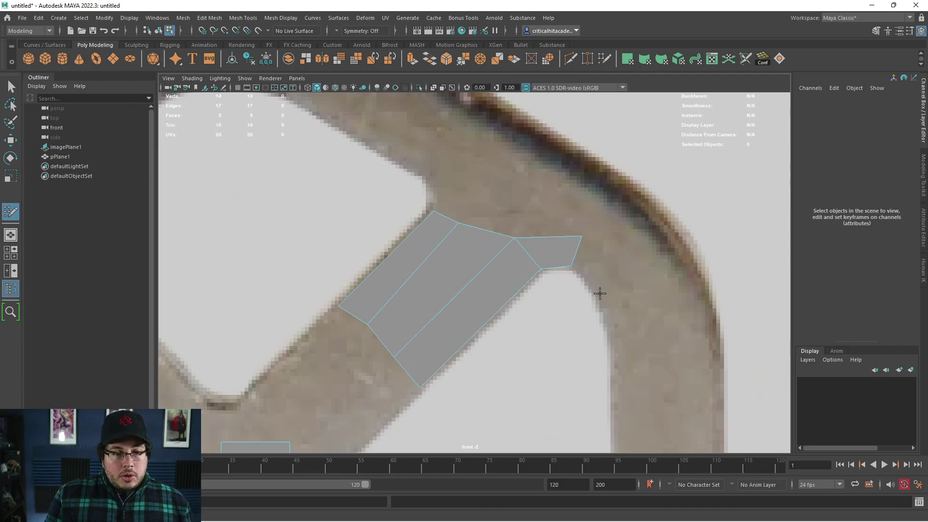
shift+click(626, 266)
alt+middle_drag(614, 335, 596, 265)
click(596, 268)
shift+click(631, 257)
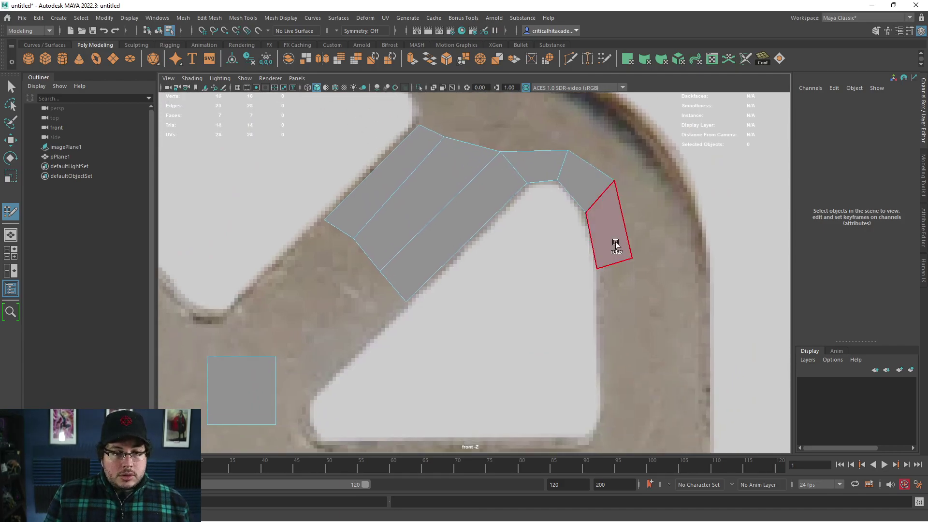
Continue the quad strip down the right cutout's outer side, around its lower corner and along its bottom edge
shift+click(615, 307)
alt+middle_drag(613, 370, 595, 265)
shift+click(614, 318)
shift+click(530, 379)
alt+middle_drag(493, 367, 481, 378)
shift+click(475, 356)
mouse_move(364, 355)
alt+middle_down()
mouse_move(420, 348)
mouse_move(416, 327)
alt+middle_up()
shift+click(445, 348)
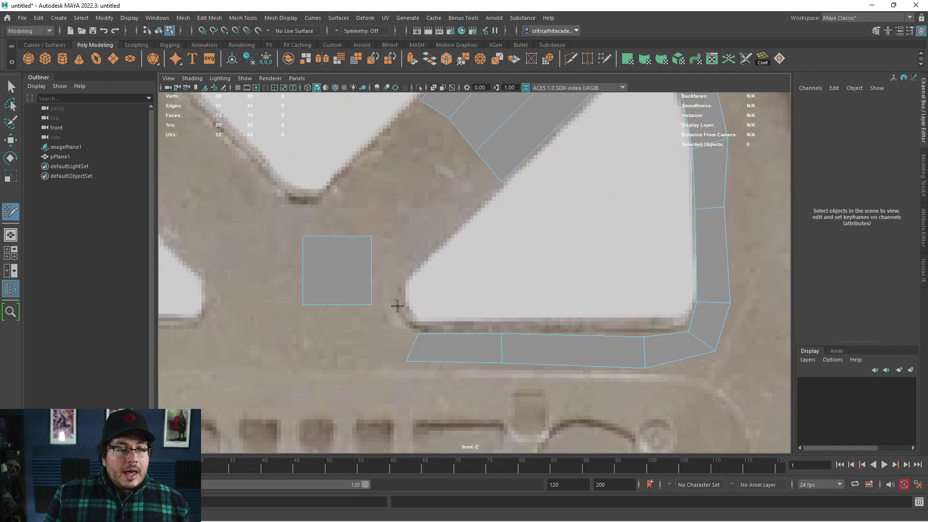
Wrap the strip around the right cutout's inner lower corner and join the original square plane to its end
shift+click(397, 336)
mouse_move(359, 287)
mouse_down()
mouse_move(340, 292)
mouse_move(350, 295)
mouse_move(312, 281)
mouse_up()
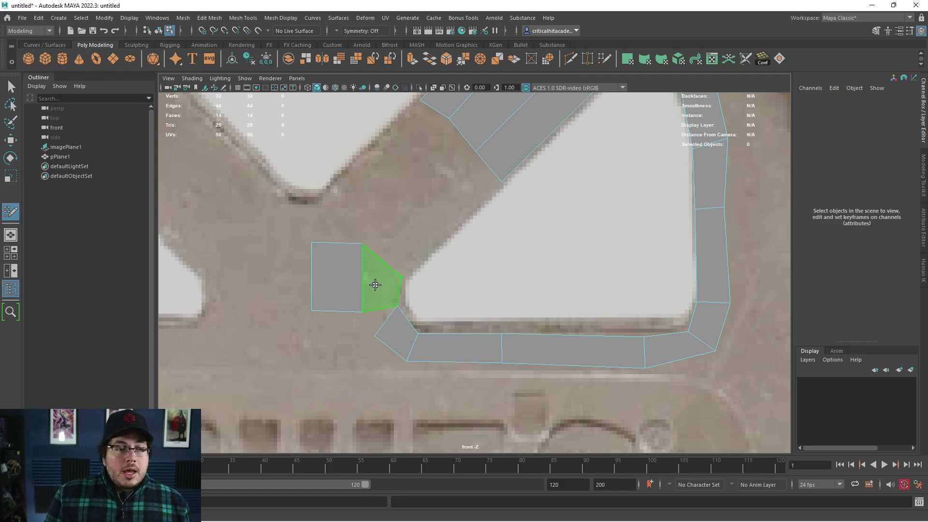
drag(363, 309, 363, 285)
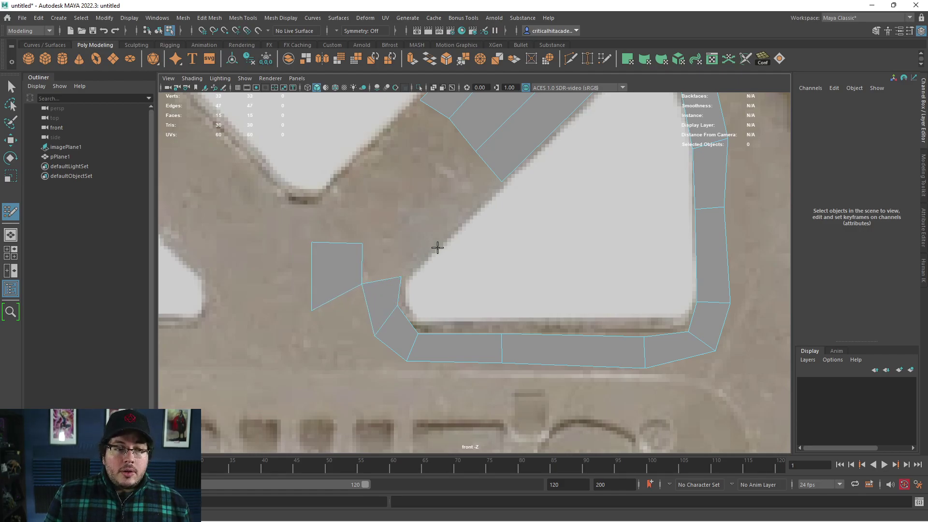
Close the quad loop around the right cutout by bridging the strip's inner corner to the spoke quads, aligning the corner vertices
shift+click(392, 258)
drag(416, 222, 418, 251)
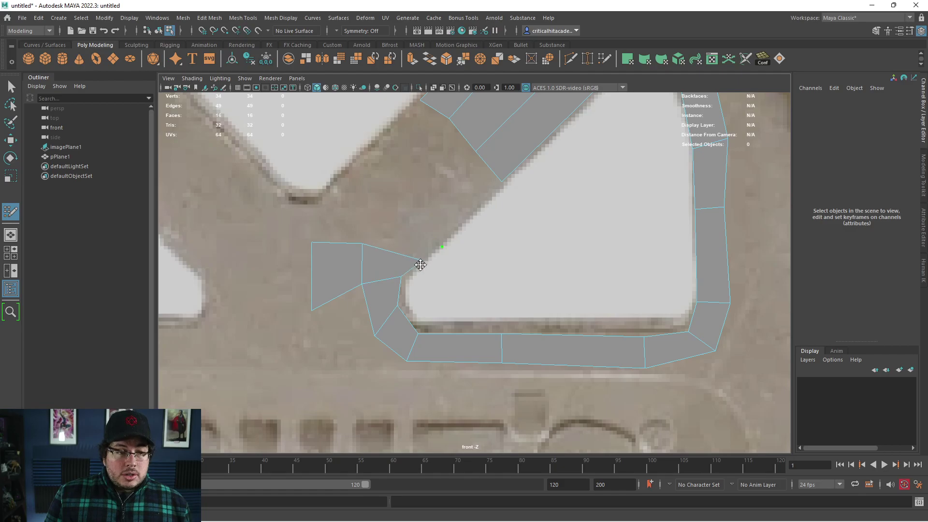
drag(423, 334, 420, 330)
drag(422, 252, 417, 263)
mouse_move(364, 244)
mouse_down()
mouse_move(410, 240)
mouse_move(395, 239)
mouse_up()
shift+click(418, 243)
shift+click(442, 207)
Reshape the original square into a slanted quad in line with the spoke, beside the inner corner strip
scroll(435, 226, up, 1)
alt+middle_drag(426, 208, 448, 285)
drag(320, 317, 390, 285)
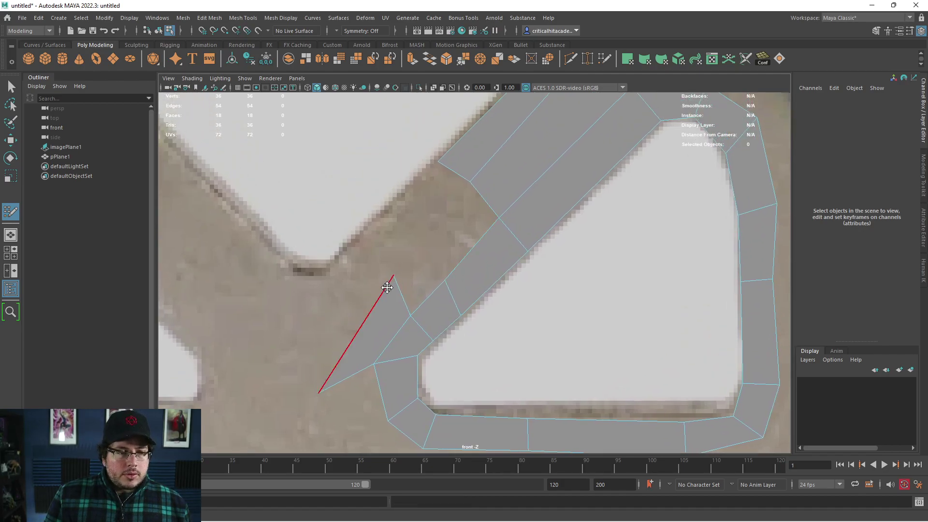
drag(325, 384, 352, 336)
mouse_move(424, 221)
mouse_down()
mouse_move(393, 290)
mouse_move(372, 269)
mouse_up()
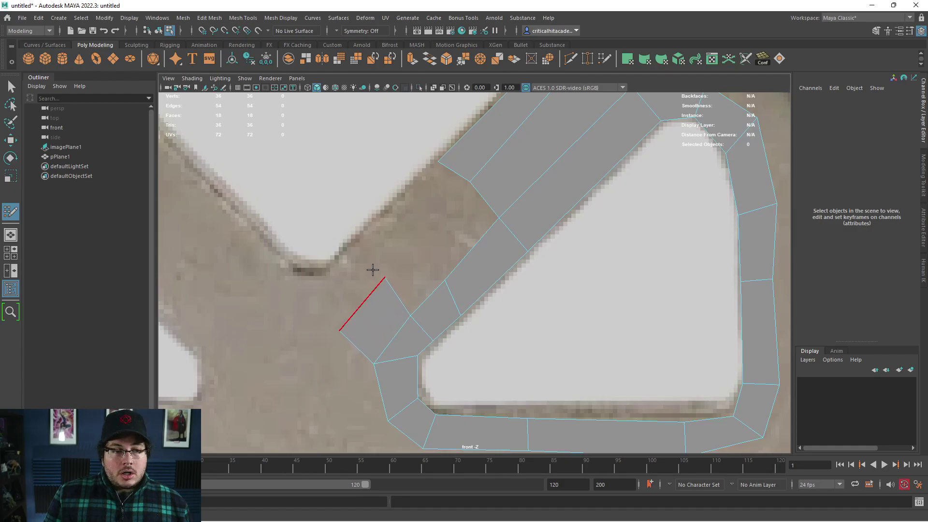
Fill the gap in the right spoke with quads between the slanted square, the upper strip and the upper cutout's edge
shift+click(418, 209)
shift+click(459, 237)
shift+click(406, 275)
shift+click(360, 246)
shift+click(350, 296)
Fit the vertices to the upper cutout's lower tip and add a quad beneath it reaching the key's centre line
alt+middle_drag(345, 325, 399, 288)
drag(390, 295, 407, 283)
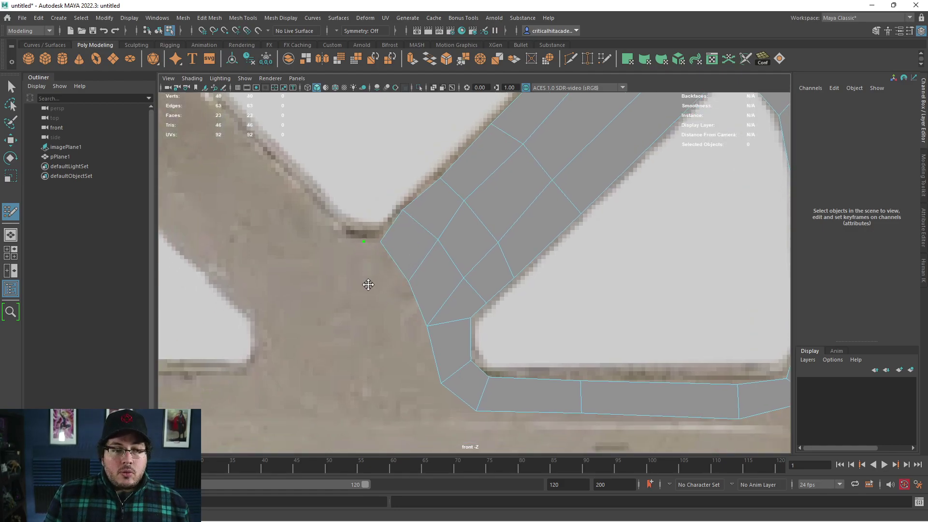
drag(404, 279, 401, 283)
drag(400, 208, 405, 211)
Extend a narrow quad strip from the spoke's upper end around the upper cutout's right corner
alt+middle_drag(411, 225, 411, 296)
mouse_move(495, 248)
alt+middle_down()
mouse_move(465, 325)
mouse_move(455, 328)
alt+middle_up()
alt+middle_drag(548, 244, 519, 321)
scroll(519, 321, up, 1)
shift+click(554, 235)
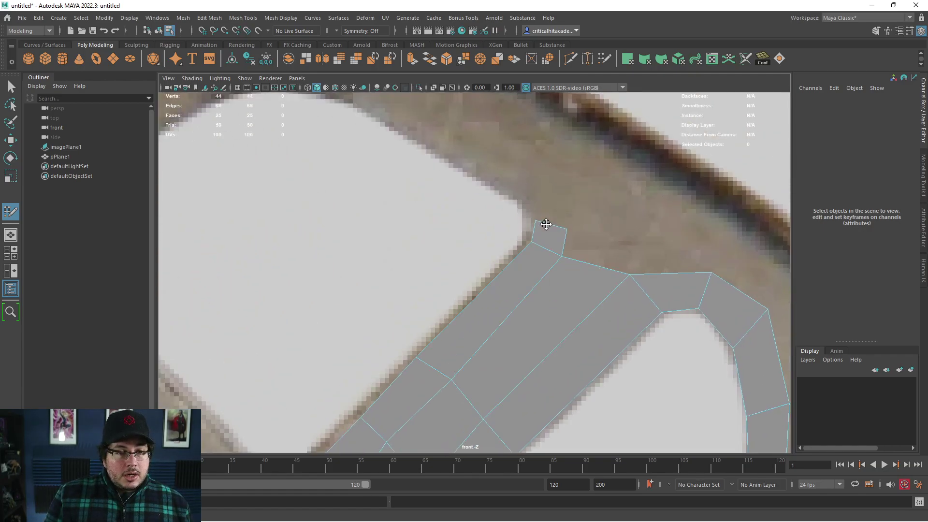
click(526, 198)
click(553, 188)
shift+click(544, 207)
Continue the strip along the upper cutout's sloping top edge to the key's centre line, and space its vertices along the curve
alt+middle_drag(474, 175, 520, 292)
shift+click(538, 250)
click(424, 233)
click(441, 212)
shift+click(464, 242)
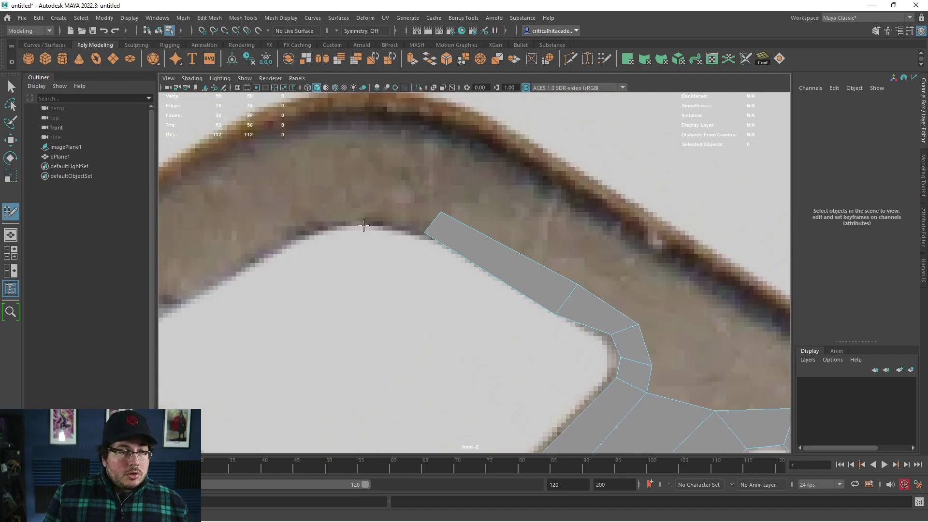
shift+click(374, 200)
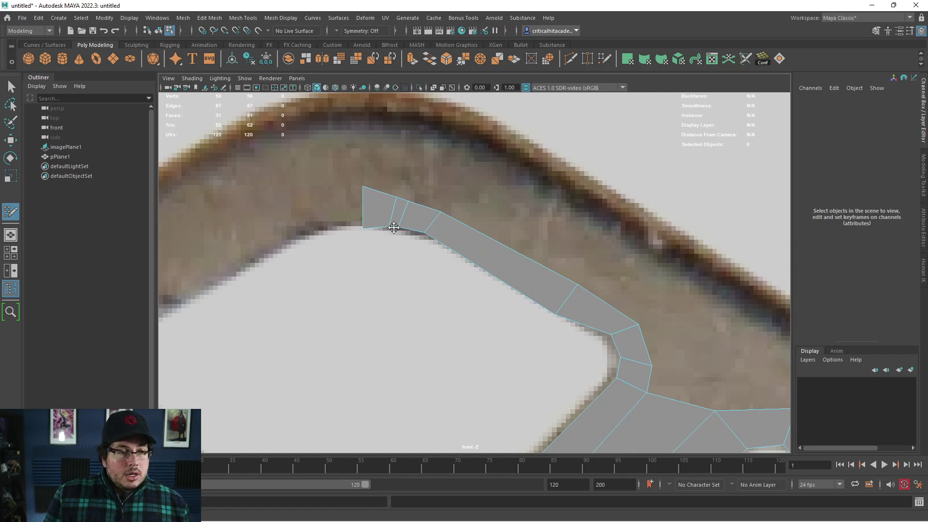
mouse_move(394, 222)
shift+mouse_down()
mouse_move(408, 218)
mouse_move(375, 220)
mouse_move(442, 240)
mouse_move(433, 216)
shift+mouse_up()
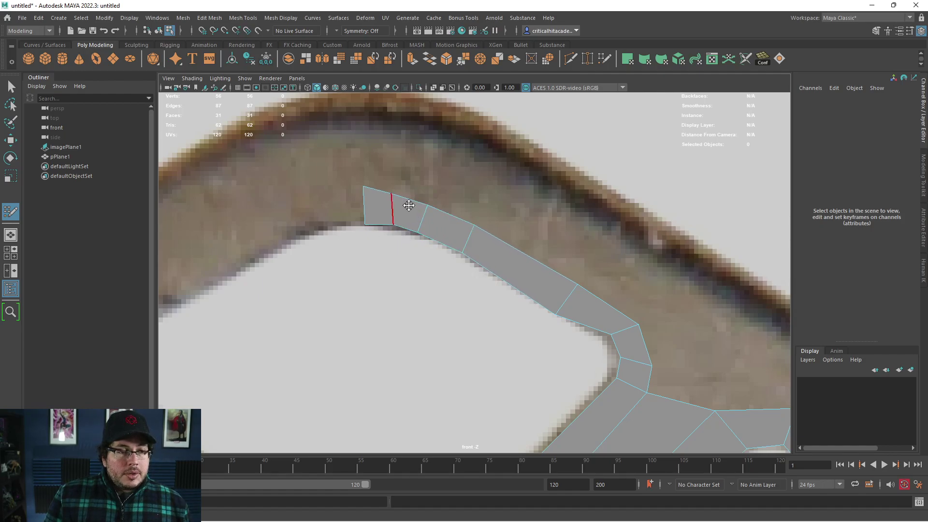
Add three quads down the key's centre line from the spoke junction to the logo recess's upper edge
scroll(495, 223, down, 5)
scroll(525, 290, up, 4)
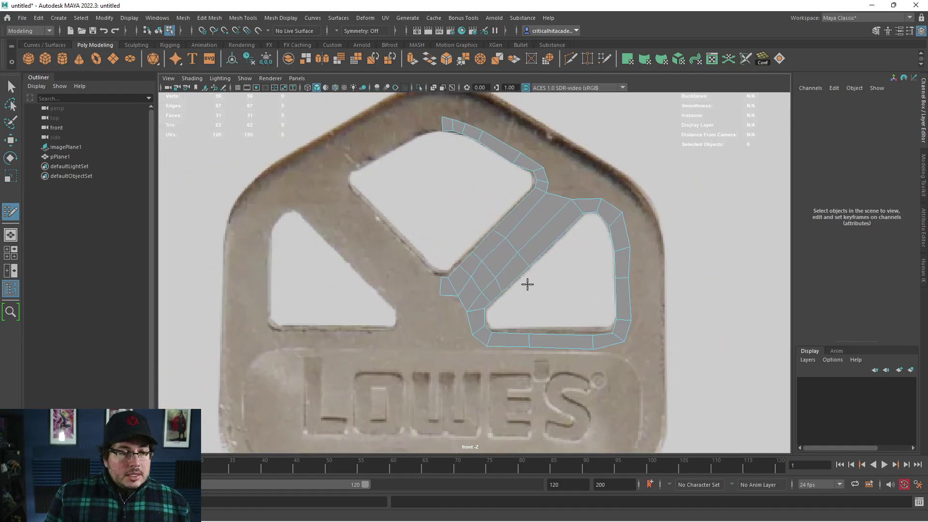
scroll(464, 256, down, 5)
scroll(447, 259, up, 6)
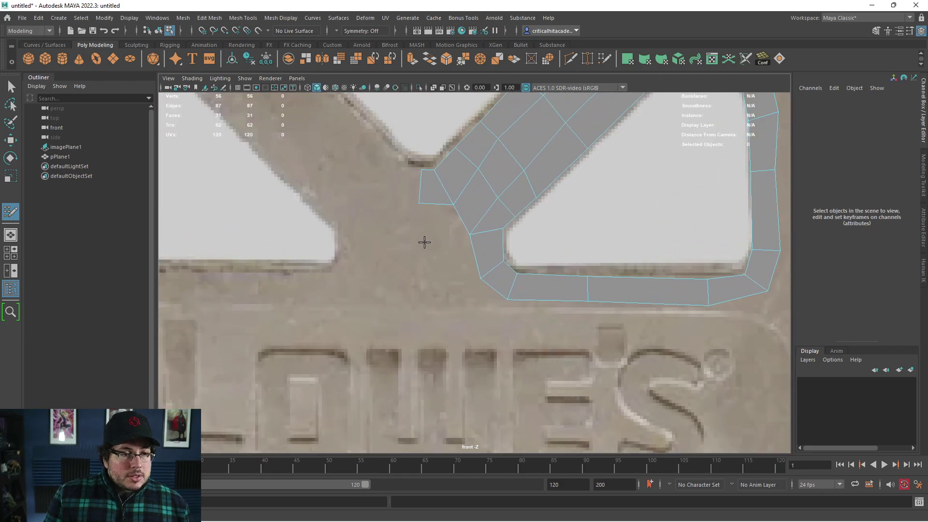
shift+click(463, 267)
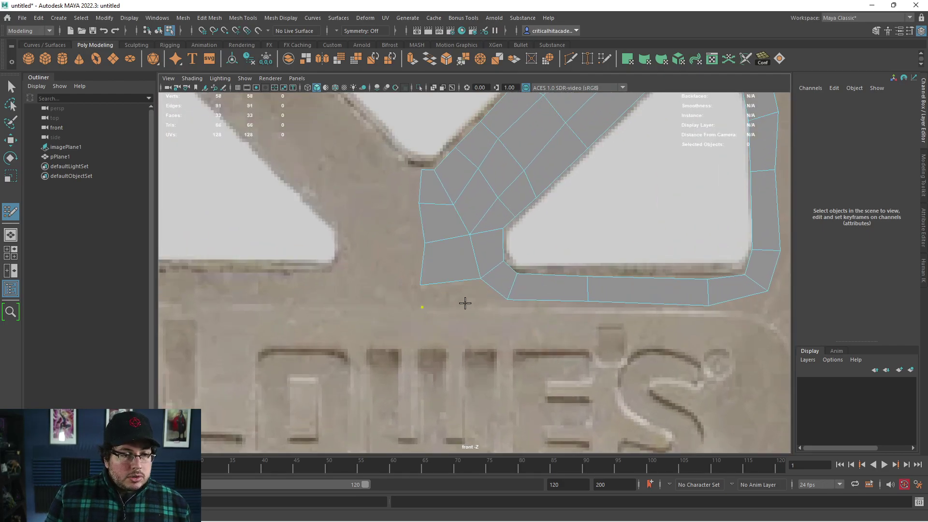
shift+click(480, 304)
Raise the lower edge of the strip under the right cutout and fill a row of quads down to the logo recess
scroll(480, 304, down, 5)
scroll(464, 203, up, 4)
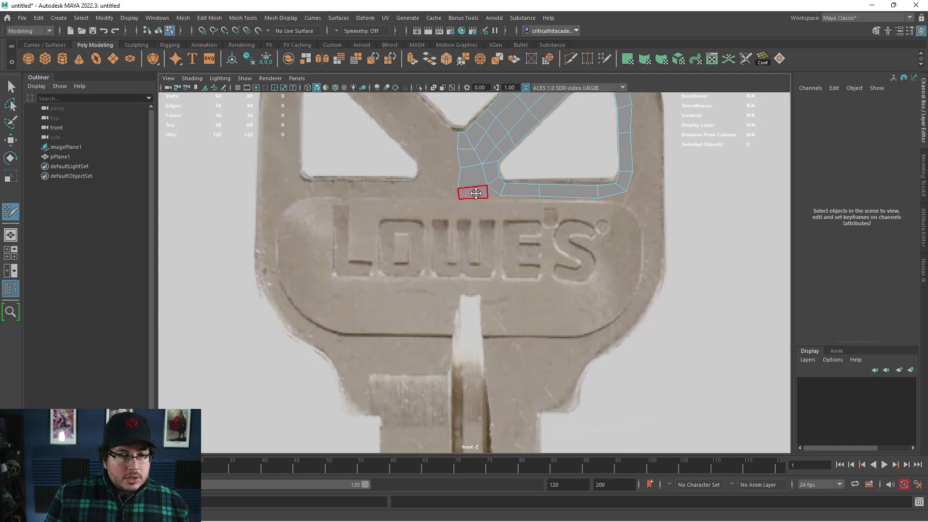
scroll(539, 209, up, 5)
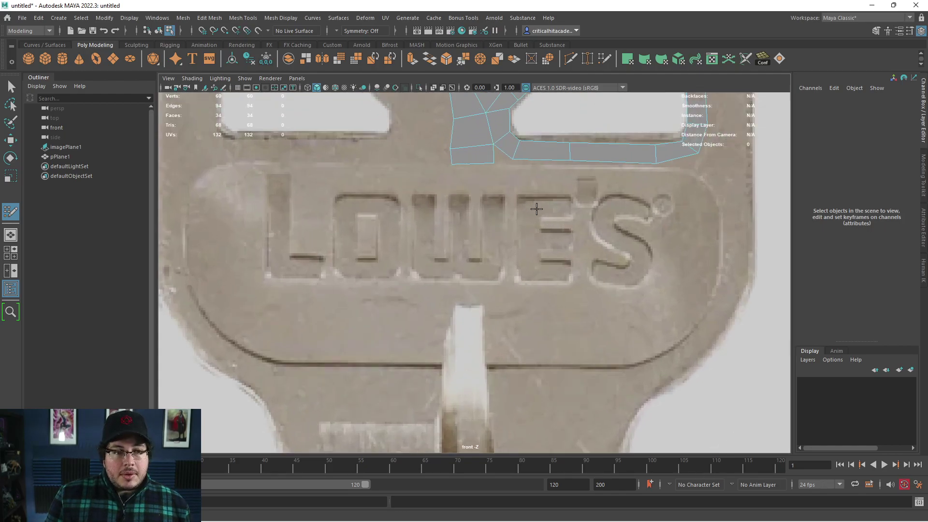
drag(539, 272, 538, 266)
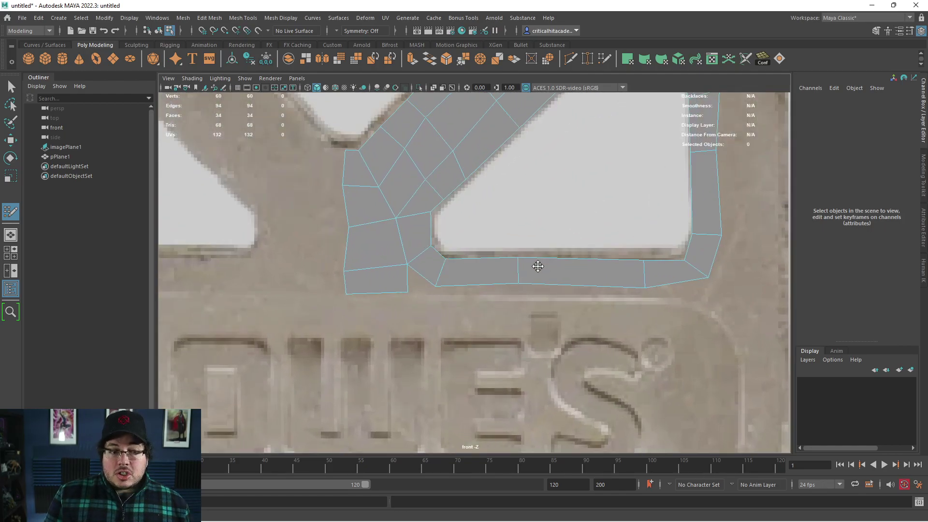
drag(462, 279, 461, 275)
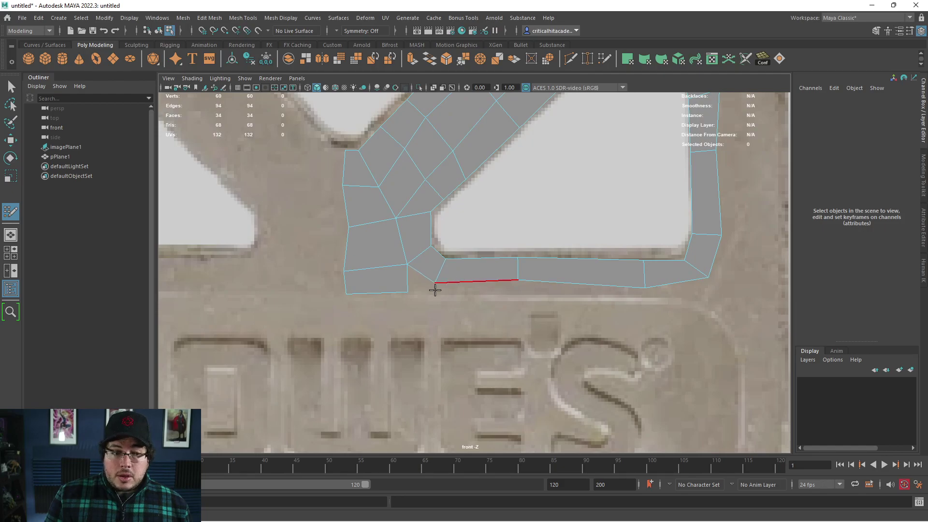
shift+click(499, 289)
shift+click(613, 294)
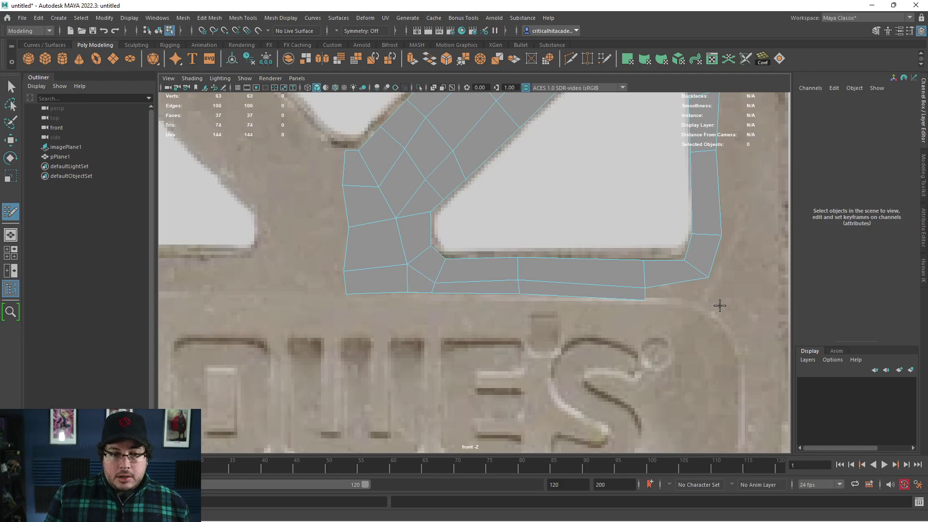
shift+click(686, 295)
Extend the quad strip around the logo recess's upper right corner and down its right side
alt+middle_drag(721, 311, 676, 270)
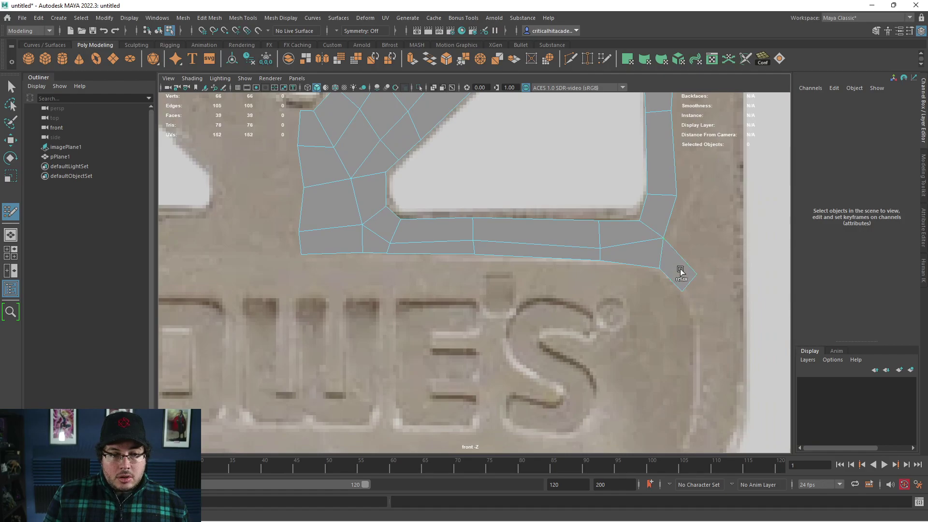
alt+middle_drag(701, 314, 683, 271)
shift+click(692, 297)
alt+middle_drag(684, 345, 678, 267)
click(669, 296)
click(689, 295)
shift+click(683, 278)
Continue the strip around the logo recess's lower right corner and along its bottom edge to the key's central groove
alt+middle_drag(659, 350, 671, 283)
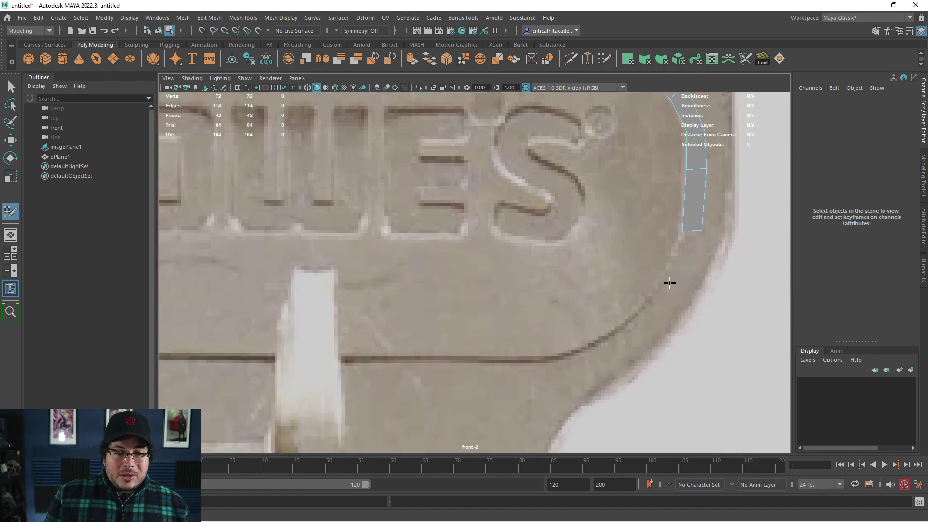
shift+click(686, 292)
shift+click(642, 332)
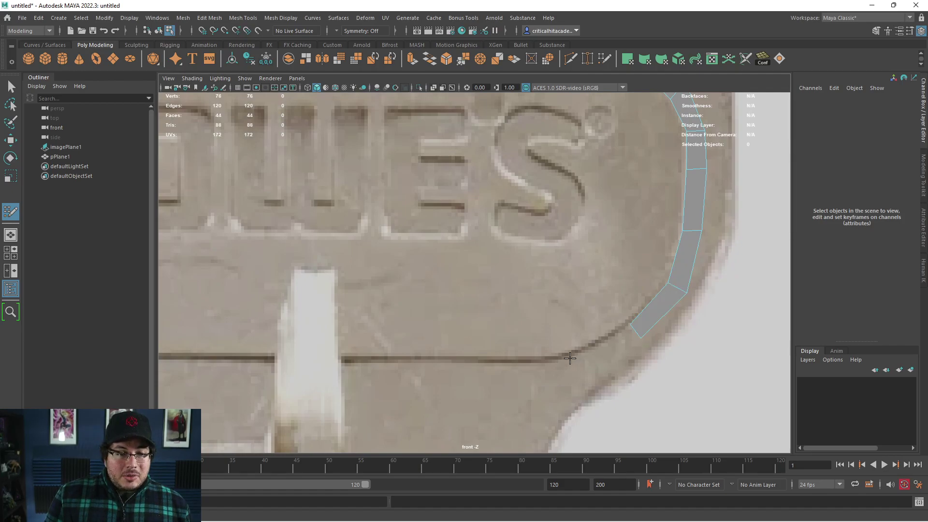
shift+click(579, 358)
alt+middle_drag(574, 352, 638, 313)
click(568, 325)
click(567, 350)
shift+click(584, 335)
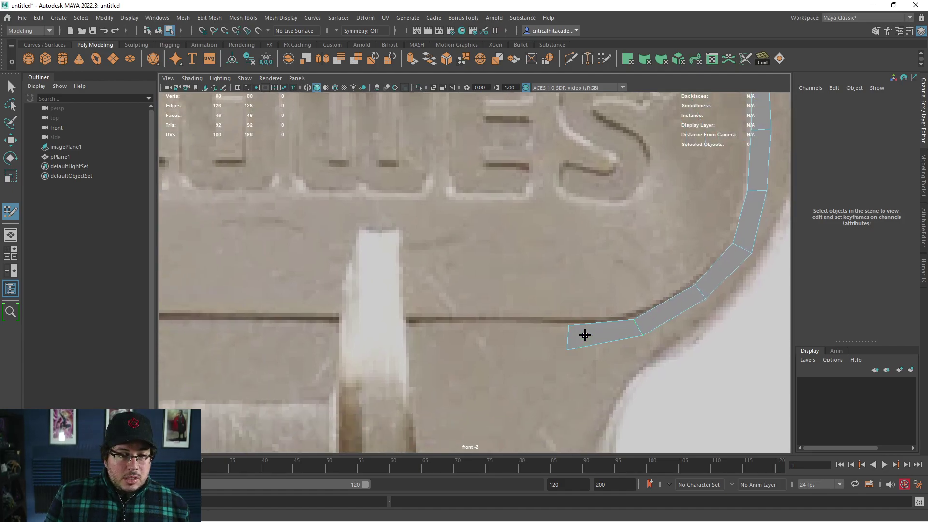
alt+middle_drag(439, 335, 511, 321)
shift+click(496, 331)
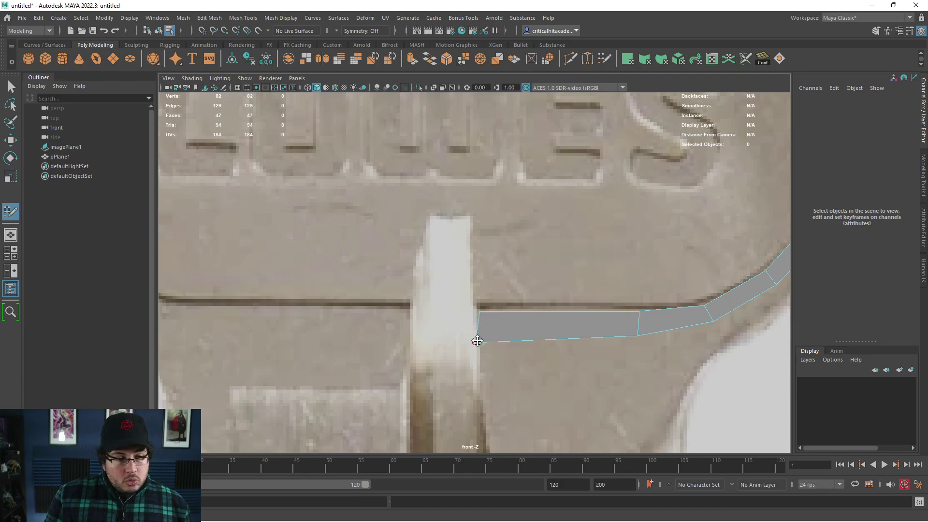
Add quads from the strip above the upper cutout to the key's outer top edge, starting at the centre line
scroll(483, 338, down, 6)
scroll(460, 306, up, 5)
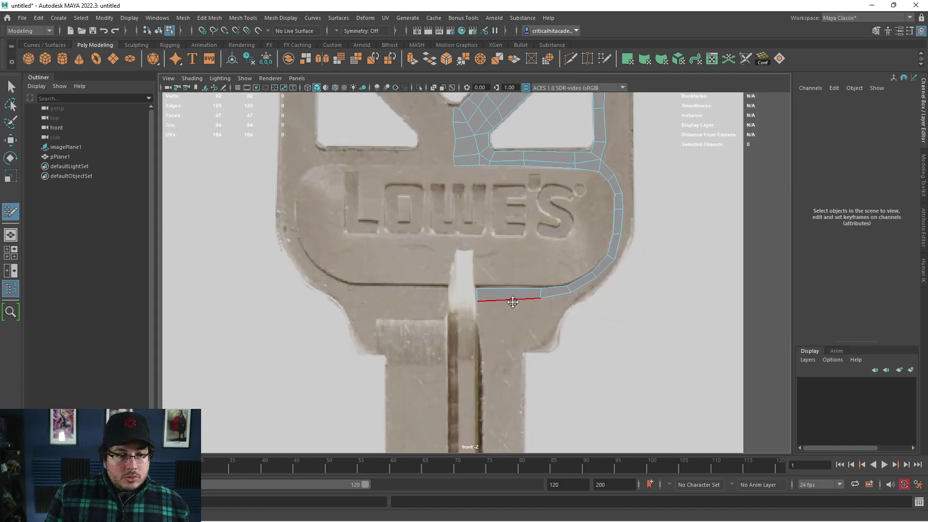
alt+middle_drag(664, 258, 551, 419)
alt+middle_drag(592, 184, 648, 360)
alt+middle_drag(496, 190, 591, 298)
scroll(590, 299, up, 2)
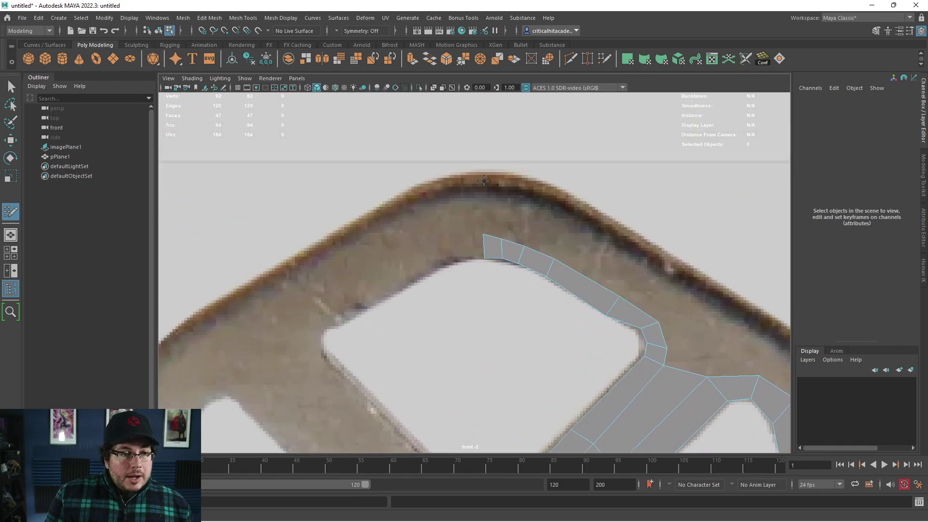
click(514, 178)
shift+click(496, 203)
click(535, 181)
shift+click(521, 198)
click(565, 200)
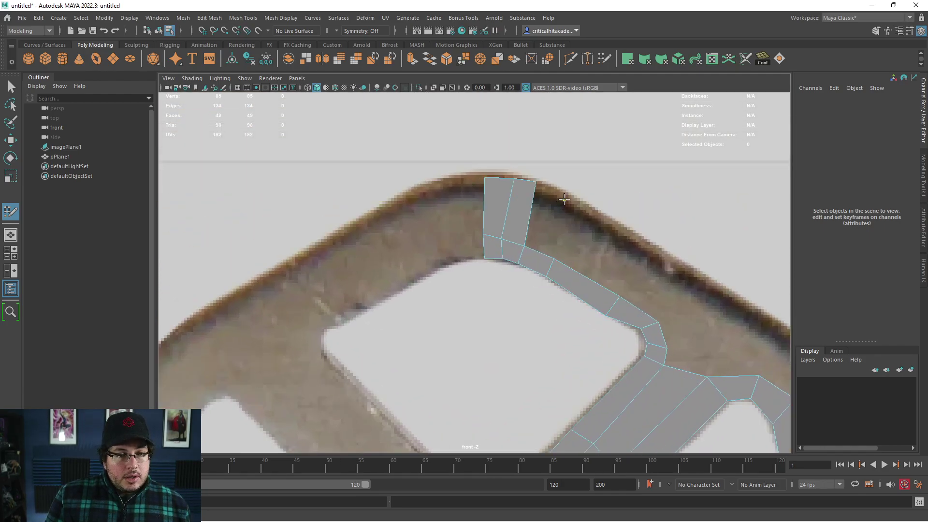
shift+click(546, 217)
Continue the outer quads along the key head's sloping upper right edge
click(642, 241)
shift+click(617, 242)
alt+middle_drag(617, 243, 558, 185)
click(630, 207)
shift+click(600, 224)
Fill quads between the right cutout's strip and the key's rounded shoulder, and insert an edge loop through the last quad
alt+middle_drag(671, 265, 623, 233)
click(713, 269)
shift+click(682, 266)
alt+middle_drag(687, 264, 581, 220)
click(648, 308)
shift+click(629, 294)
alt+middle_drag(627, 317, 601, 253)
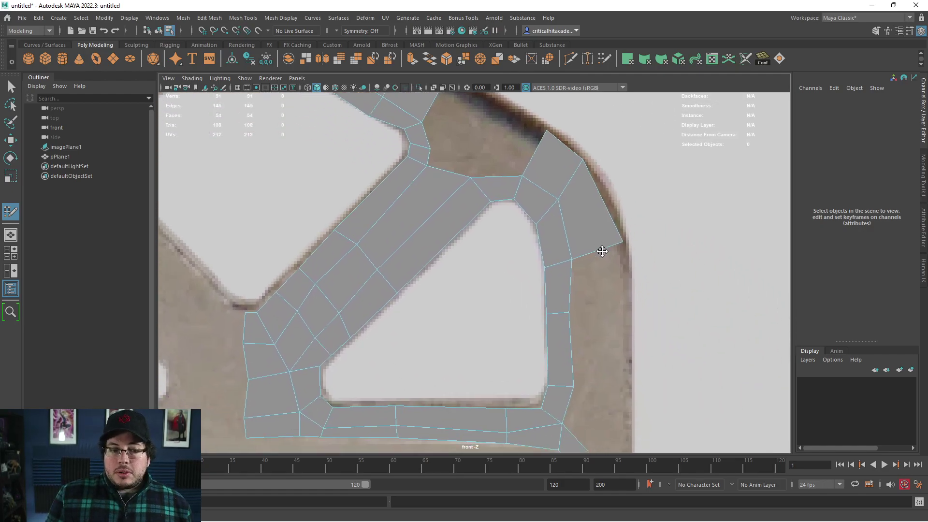
ctrl+click(603, 215)
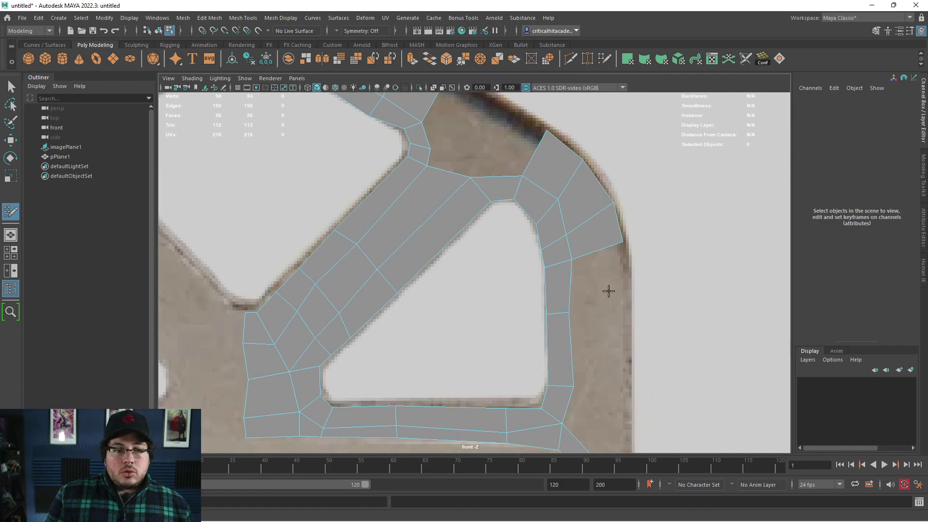
Extend the outer quads down the key's right side beside the right cutout, aligning the new vertex with the edge
shift+click(621, 317)
alt+middle_drag(622, 314, 600, 266)
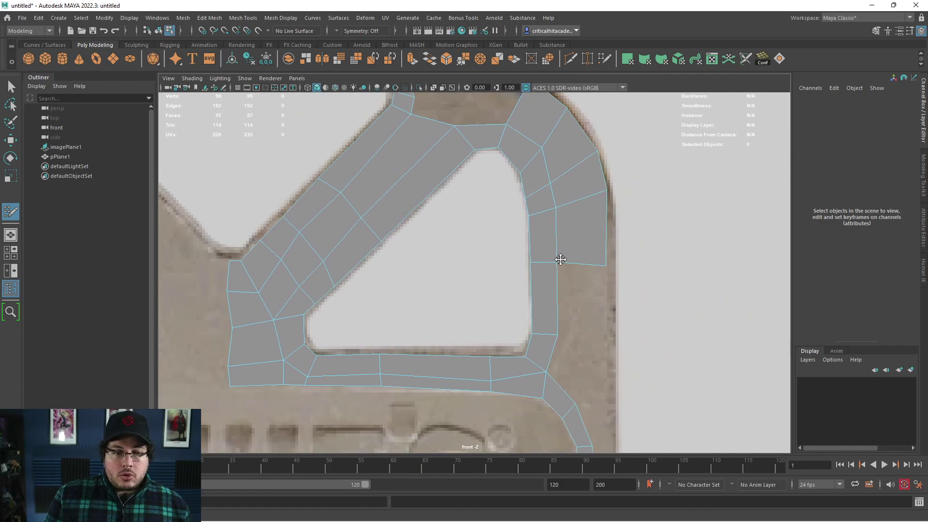
drag(599, 261, 603, 263)
shift+click(595, 317)
Fill the outer quads down past the right cutout's lower corner, joining them to the strip around the logo recess
alt+middle_drag(599, 372, 596, 272)
shift+click(571, 283)
click(632, 265)
shift+click(623, 287)
shift+click(608, 254)
alt+middle_drag(621, 338, 602, 259)
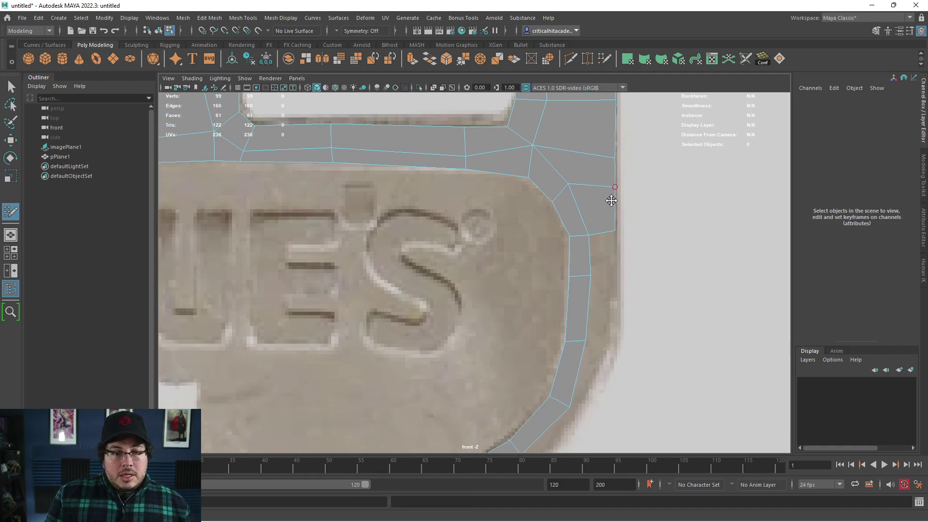
Extend the outer quads down the key's right side beside the upper part of the logo recess
click(614, 273)
shift+click(602, 253)
alt+middle_drag(610, 312, 600, 254)
click(605, 280)
shift+click(588, 262)
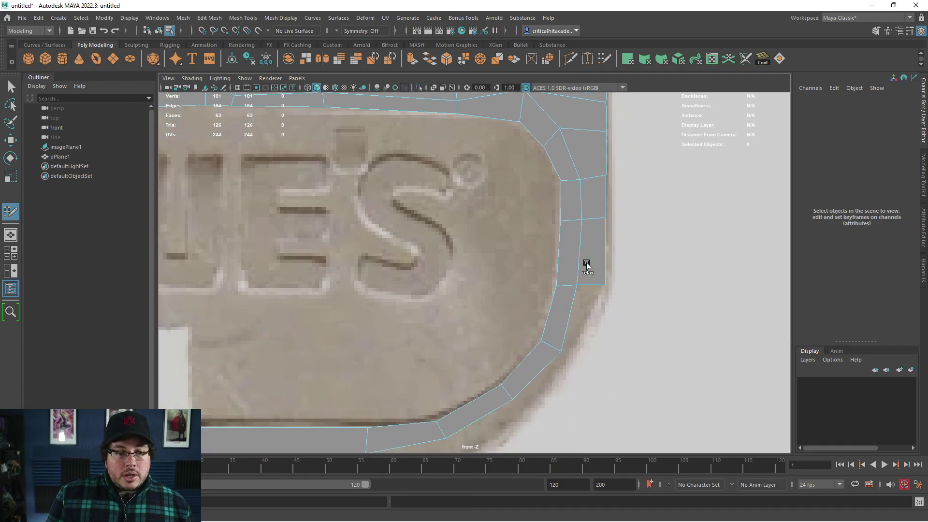
Continue the outer quads around the logo recess's curved lower right corner, following the key head's outline
alt+middle_drag(580, 354, 607, 262)
shift+click(599, 257)
shift+click(552, 307)
alt+middle_drag(538, 317, 590, 251)
click(541, 304)
shift+click(554, 285)
alt+middle_drag(487, 311, 544, 269)
click(499, 294)
shift+click(557, 270)
alt+middle_drag(475, 284, 580, 262)
Start a new strip with two quads around the small rounded shoulder corner above the blade
alt+middle_drag(568, 344, 530, 249)
alt+right_drag(531, 249, 647, 278)
alt+middle_drag(541, 280, 520, 294)
alt+middle_drag(585, 300, 555, 308)
click(544, 245)
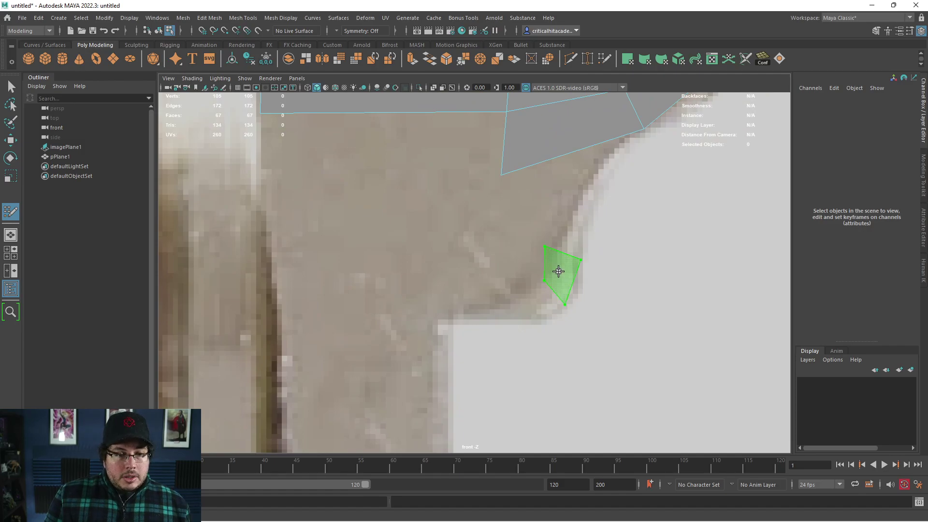
shift+click(557, 271)
click(526, 286)
click(531, 318)
shift+click(541, 300)
Extend the shoulder strip upward and inward to the blade corner, adjusting its vertices to the outline
alt+middle_drag(549, 216, 543, 256)
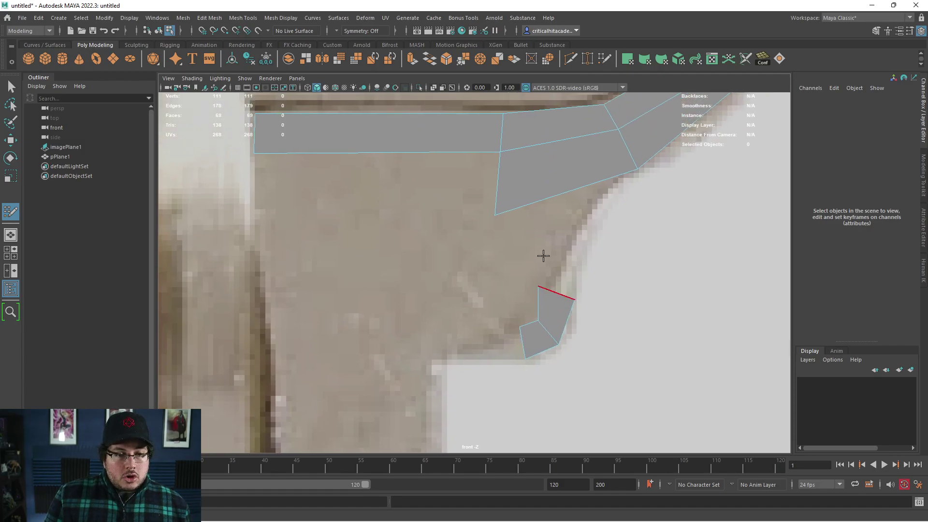
click(575, 261)
shift+click(559, 266)
drag(563, 298, 549, 300)
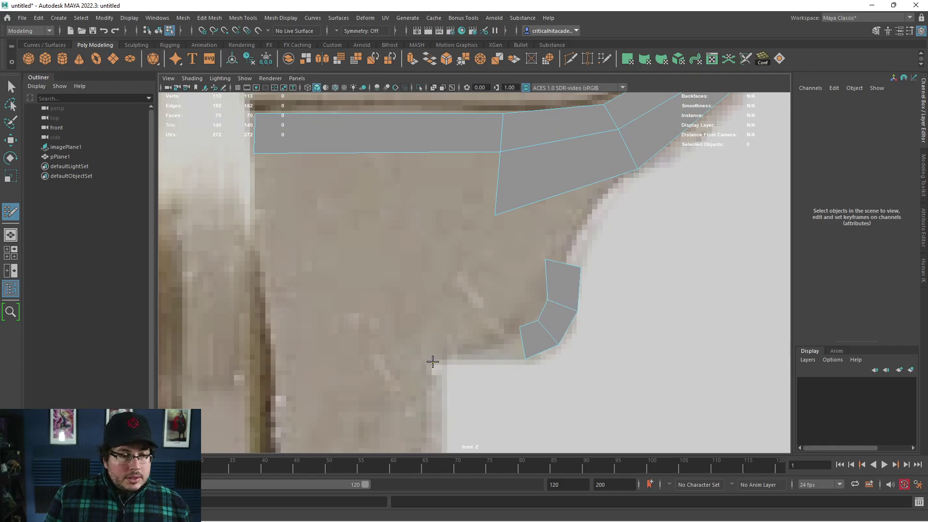
shift+click(468, 334)
Insert an edge loop through the quads below the logo recess's lower right corner
alt+middle_drag(540, 227, 528, 265)
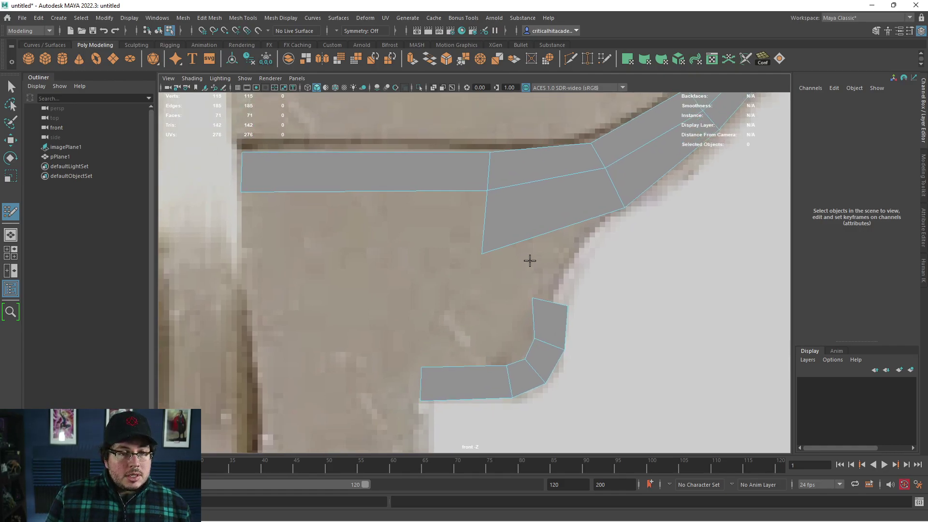
ctrl+click(560, 215)
alt+middle_drag(575, 237, 497, 290)
scroll(498, 290, down, 13)
scroll(532, 280, up, 5)
scroll(534, 266, down, 2)
scroll(534, 265, up, 1)
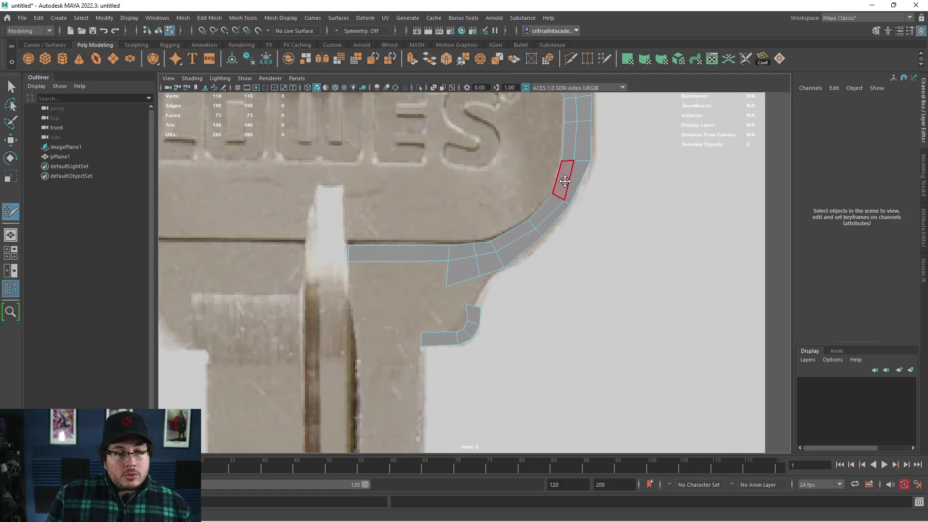
scroll(486, 281, up, 3)
scroll(459, 307, down, 5)
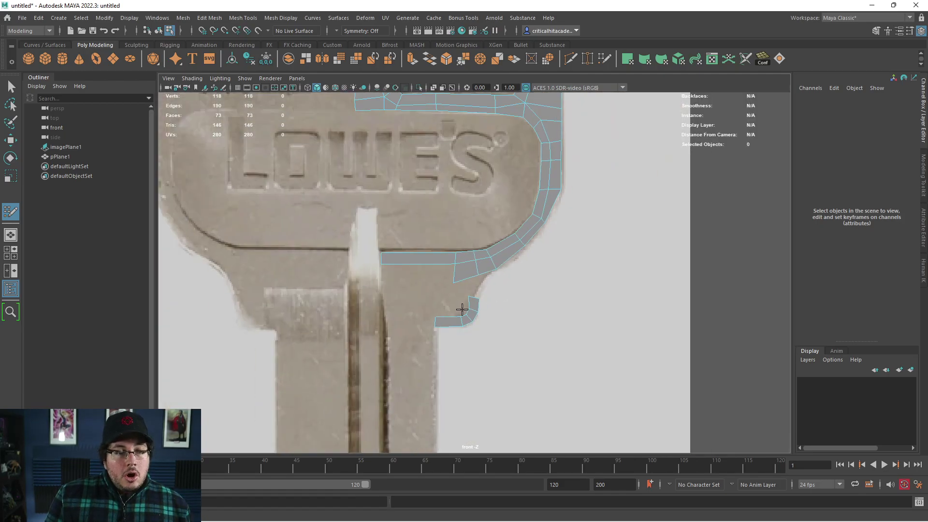
Reshape the lower end of the outer quads and bridge it to the shoulder strip along the key's outline
scroll(498, 290, up, 4)
scroll(497, 291, up, 2)
ctrl+shift+click(501, 262)
drag(482, 278, 462, 282)
shift+click(482, 310)
click(493, 262)
click(510, 281)
shift+click(493, 287)
shift+click(507, 257)
Insert an edge loop through the connecting quads and fill the inner area of the shoulder down to the blade corner
alt+middle_drag(503, 261, 528, 245)
ctrl+click(486, 256)
shift+click(511, 236)
drag(470, 274, 451, 282)
shift+click(495, 265)
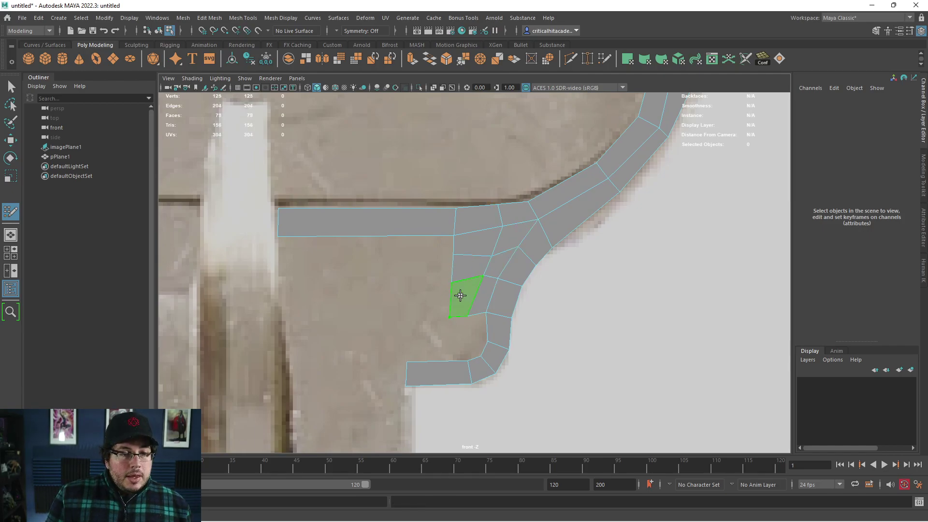
shift+click(434, 337)
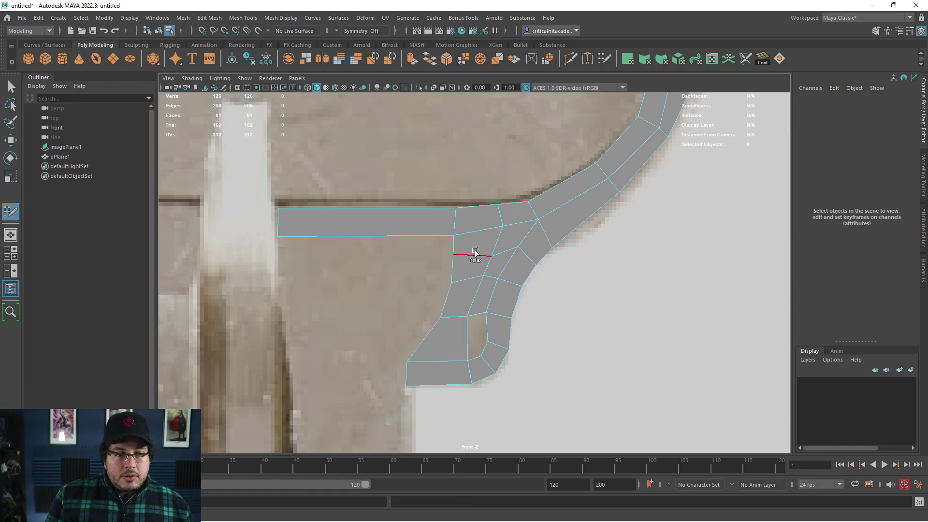
mouse_move(476, 314)
alt+middle_down()
mouse_move(488, 283)
mouse_move(564, 232)
alt+middle_up()
scroll(488, 283, up, 2)
shift+click(486, 297)
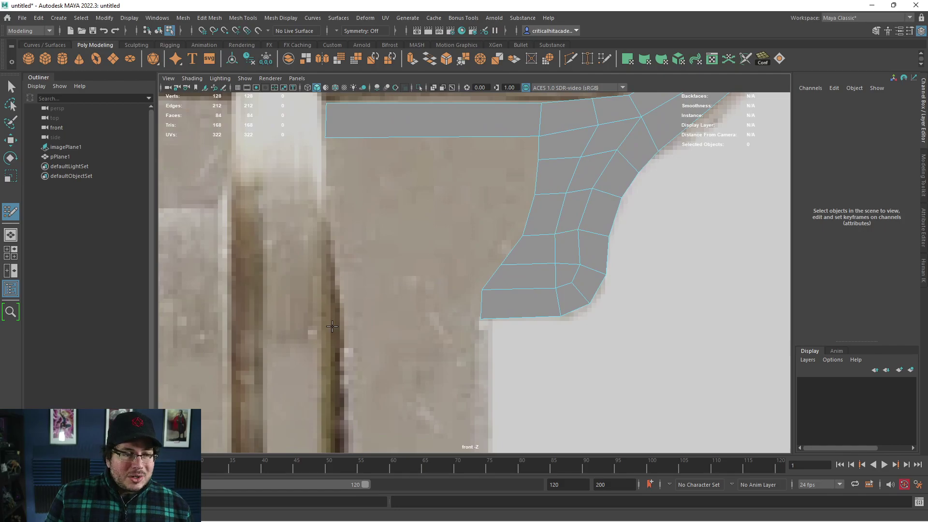
Extend the shoulder's bottom strip inward across the top of the blade with a quad, adjusting its end vertices
scroll(326, 323, down, 5)
scroll(401, 297, up, 3)
click(380, 271)
shift+click(402, 296)
drag(372, 314, 383, 304)
drag(379, 271, 381, 281)
Fill the rows of quads between the shoulder's bottom strip and the strip under the logo recess
click(376, 253)
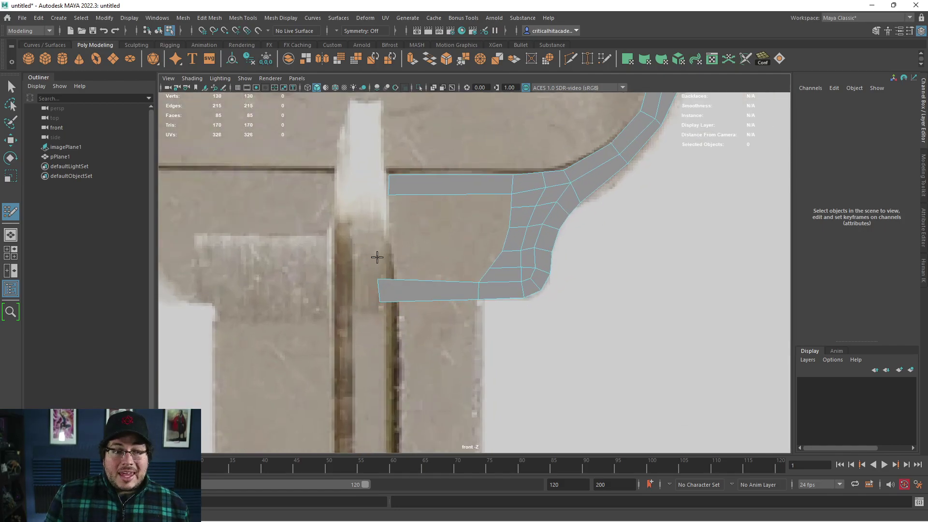
shift+click(376, 255)
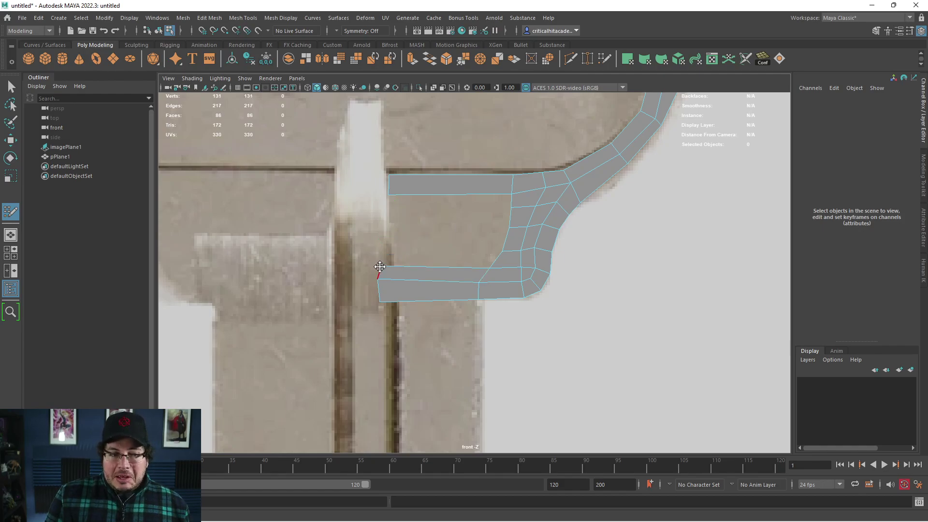
shift+click(438, 257)
click(378, 223)
shift+click(447, 240)
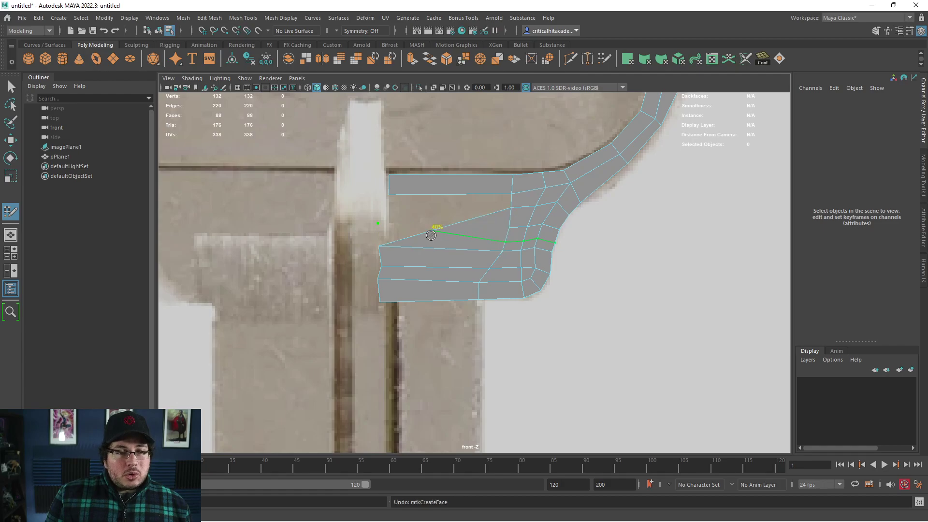
shift+click(443, 239)
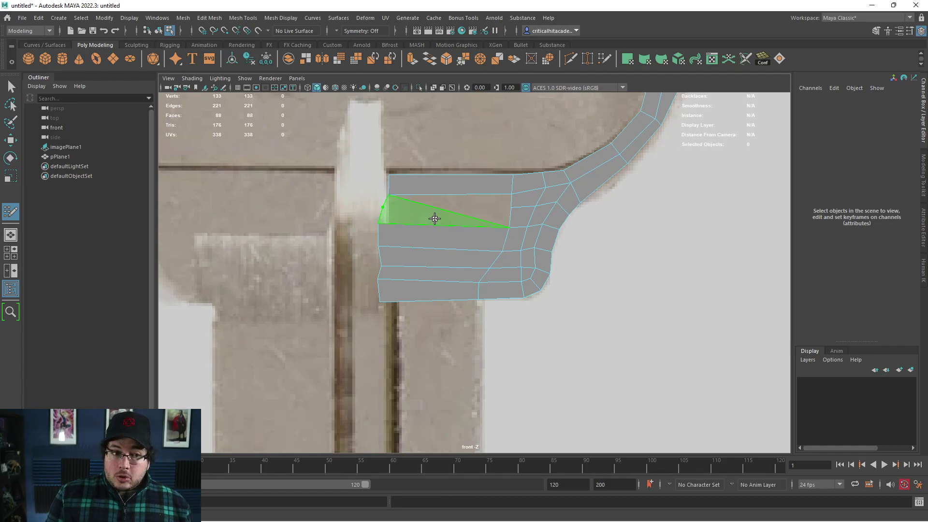
drag(391, 188, 387, 186)
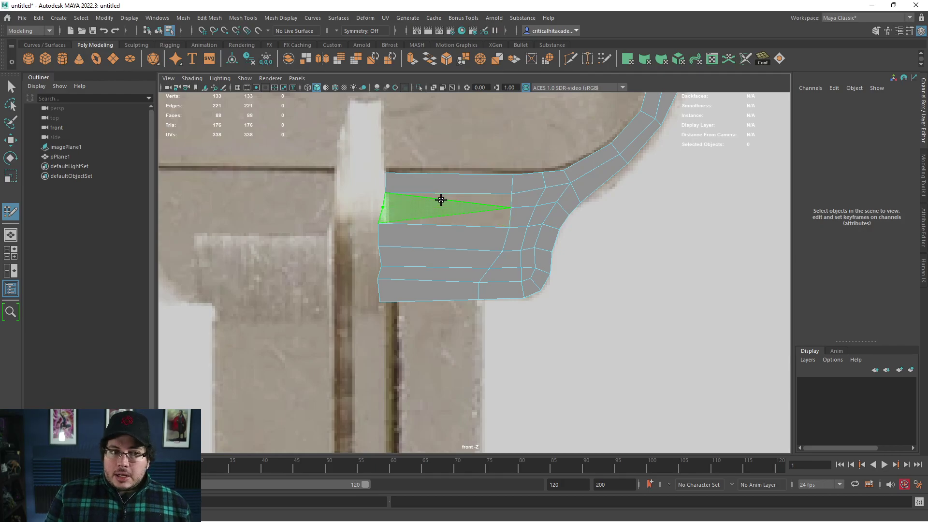
shift+click(445, 199)
shift+click(448, 214)
Scale the vertices along the filled rows' inner edge into a straight vertical line
key(q)
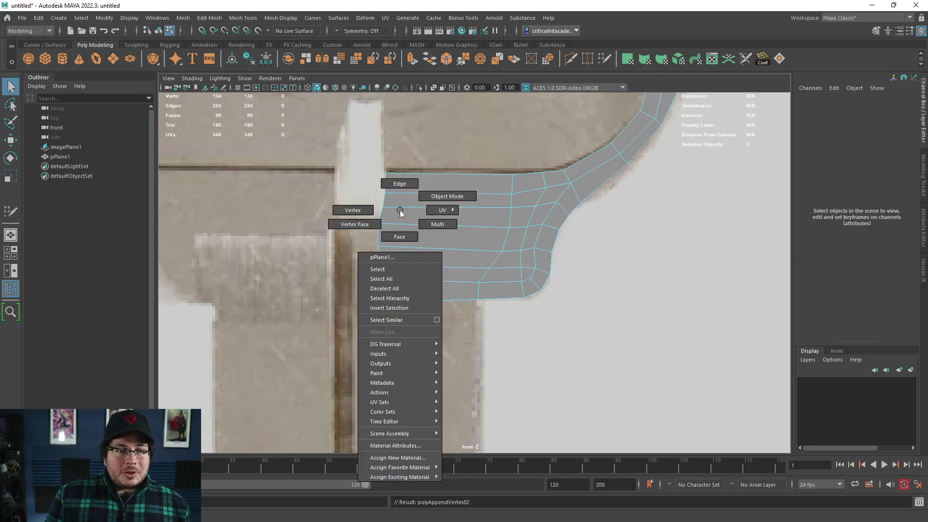
drag(321, 333, 390, 162)
key(r)
drag(420, 235, 312, 241)
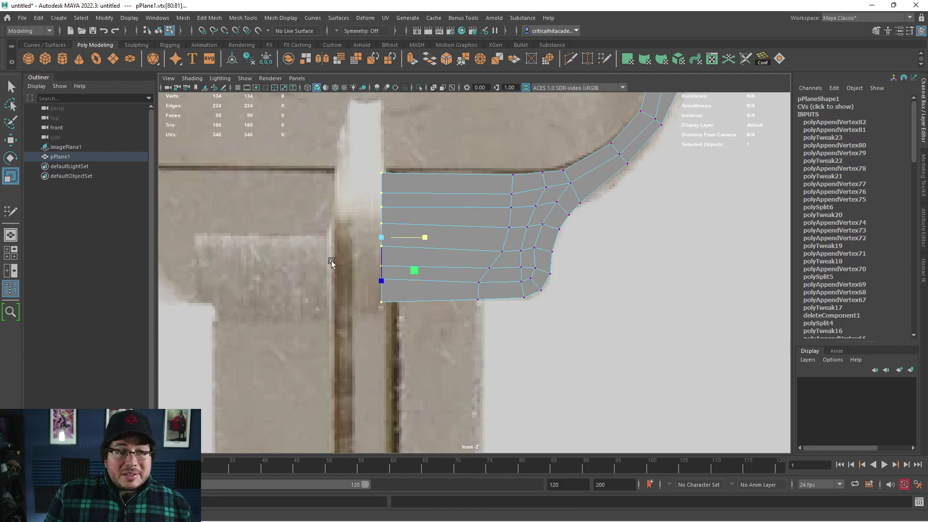
Move the straightened inner vertices outward to the right, and extrude their border edges back to the key's centerline
key(w)
scroll(407, 260, down, 3)
scroll(411, 251, up, 3)
drag(428, 237, 509, 234)
right_drag(479, 207, 481, 175)
click(456, 182)
shift+double_click(455, 282)
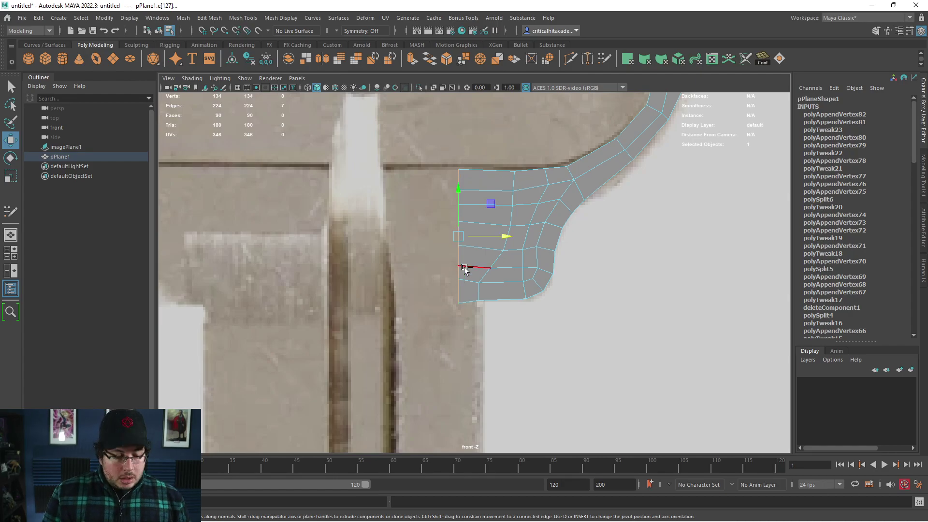
shift+drag(506, 235, 404, 240)
Scale the row of vertices along the right cutout's bottom edge into a straight horizontal line
alt+middle_drag(434, 240, 484, 346)
scroll(477, 295, down, 4)
alt+middle_drag(510, 275, 512, 362)
scroll(513, 362, up, 2)
scroll(512, 362, up, 1)
alt+middle_drag(502, 240, 509, 261)
scroll(509, 261, up, 3)
right_drag(499, 308, 433, 247)
drag(387, 280, 587, 297)
key(r)
drag(489, 332, 498, 242)
alt+middle_drag(505, 254, 605, 368)
alt+middle_drag(436, 193, 516, 275)
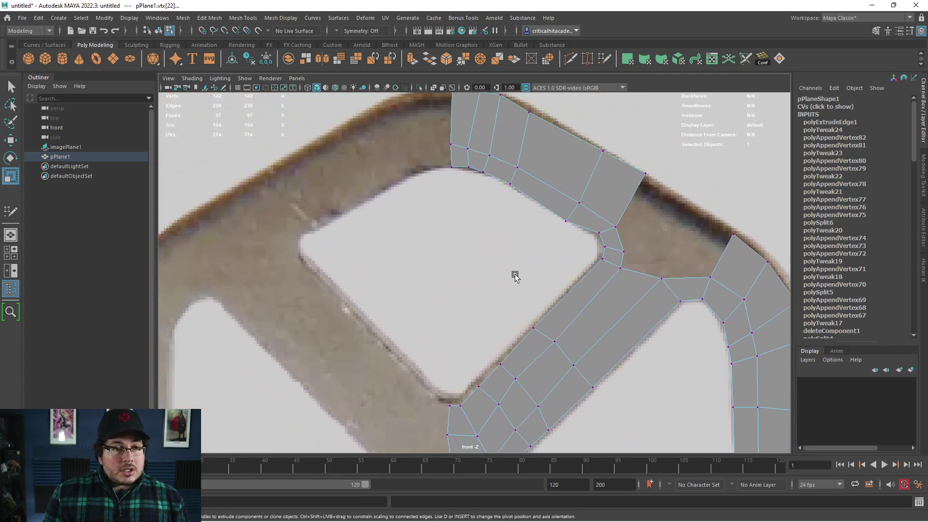
Fill the gap between the upper diagonal strip and the right shoulder with Quad Draw faces, aligning vertices with the outline
key(w)
click(565, 221)
scroll(564, 217, up, 1)
alt+middle_drag(640, 224, 536, 226)
key(F8)
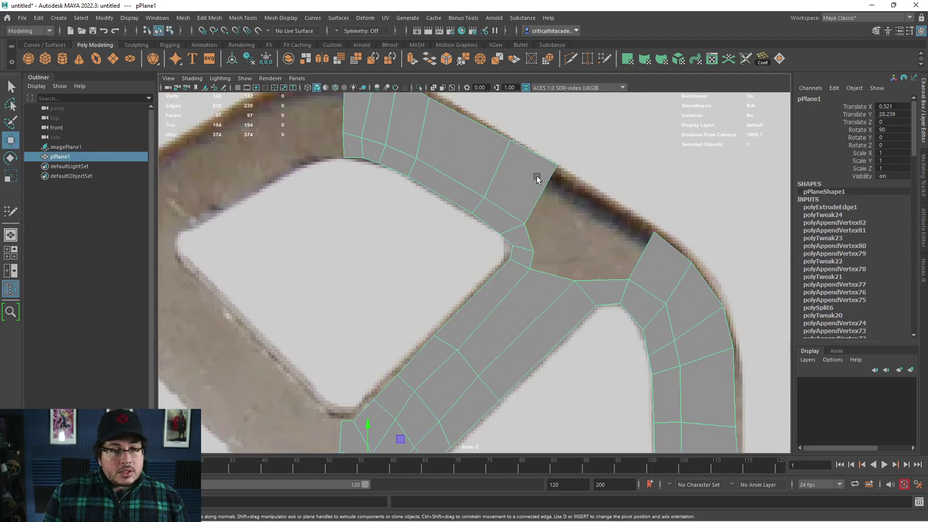
click(572, 193)
key(y)
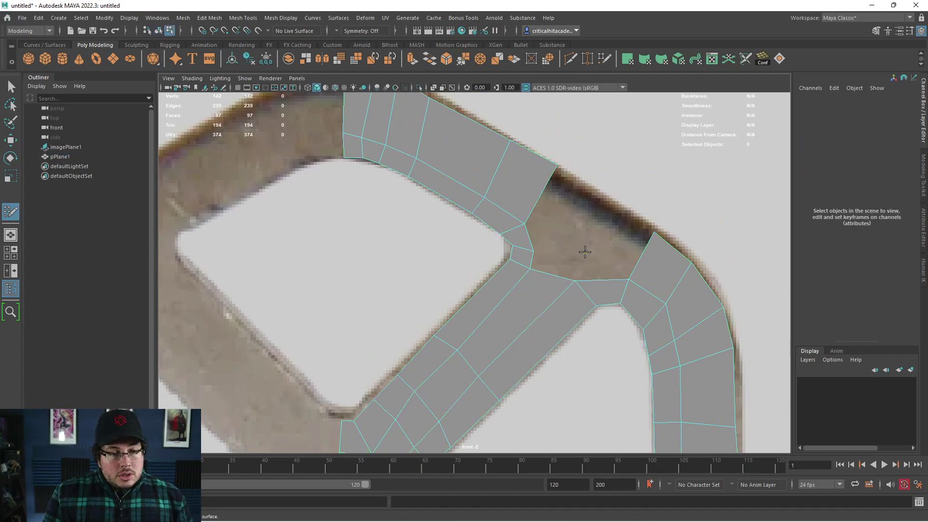
shift+click(560, 269)
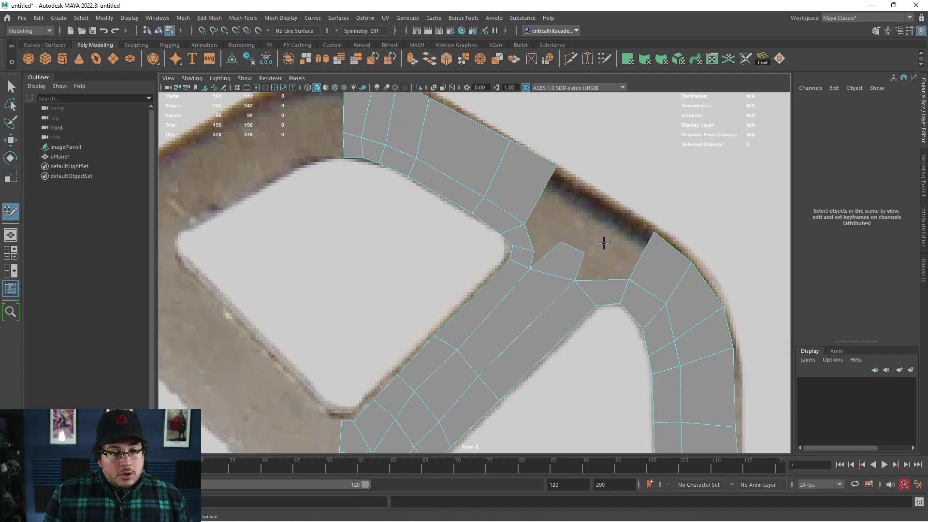
drag(571, 250, 606, 197)
scroll(559, 268, up, 2)
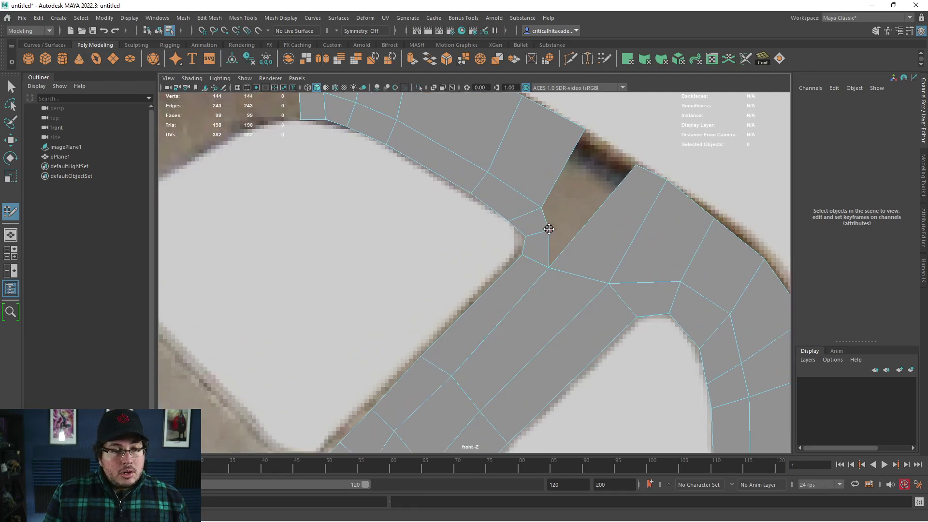
click(607, 148)
shift+click(592, 193)
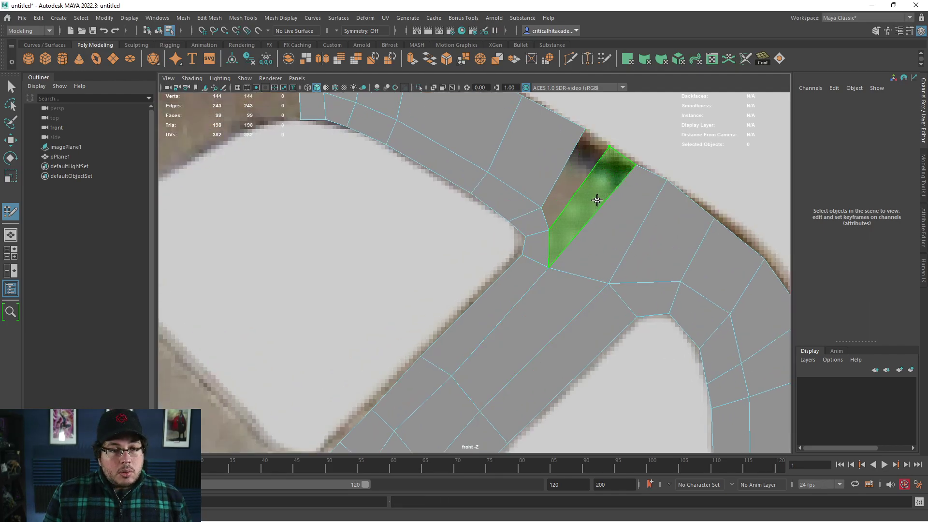
shift+click(575, 177)
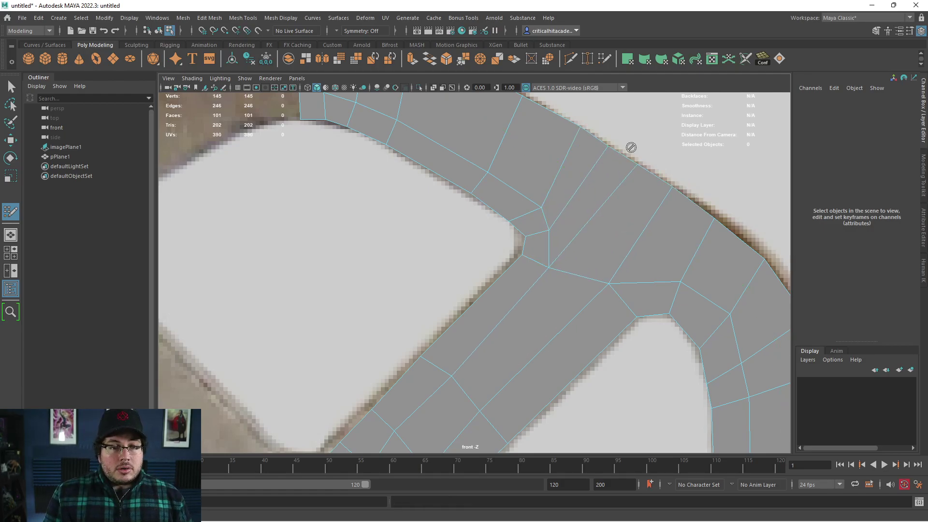
Try to span the logo recess at the centerline with one quad from the upper strip to the lower rows
scroll(663, 212, down, 4)
alt+middle_drag(625, 306, 636, 170)
scroll(615, 245, down, 2)
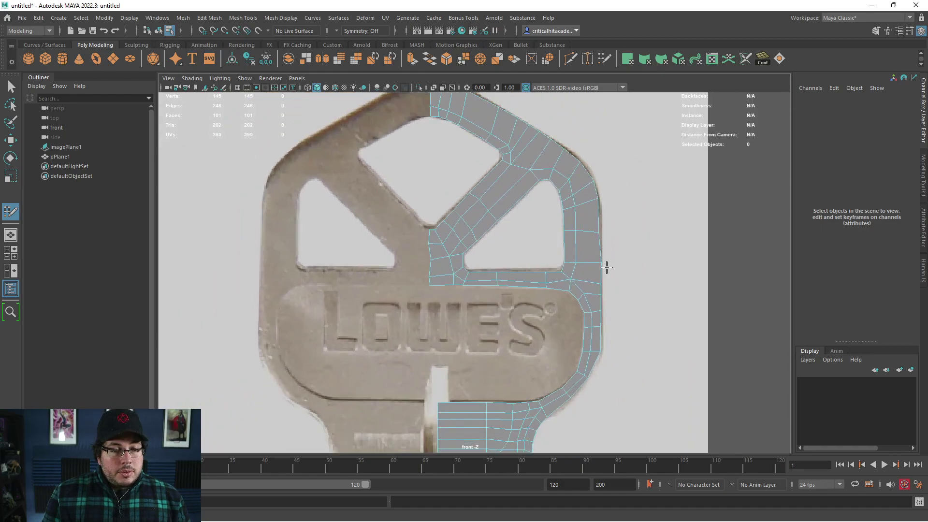
alt+middle_drag(615, 245, 627, 176)
key(q)
right_drag(596, 201, 640, 185)
scroll(480, 181, up, 3)
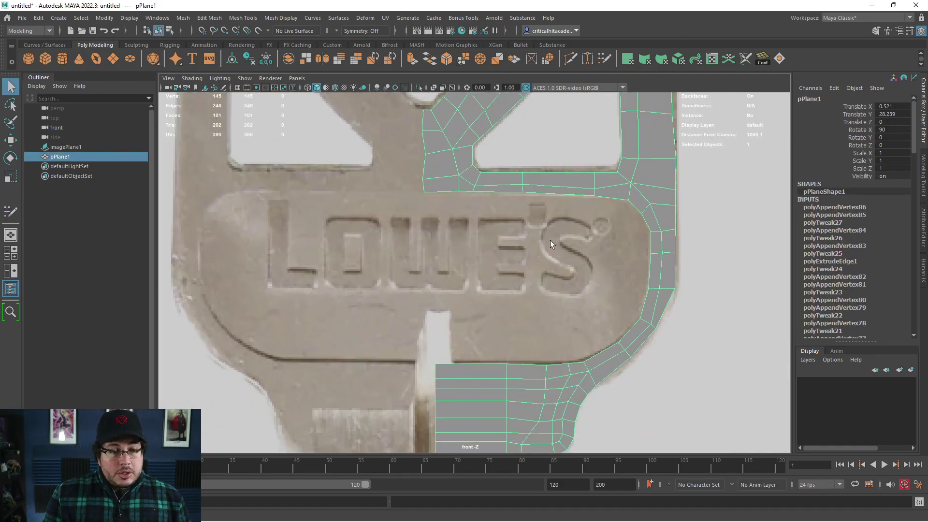
alt+middle_drag(479, 295, 503, 248)
alt+middle_drag(528, 193, 538, 274)
alt+middle_drag(461, 262, 452, 232)
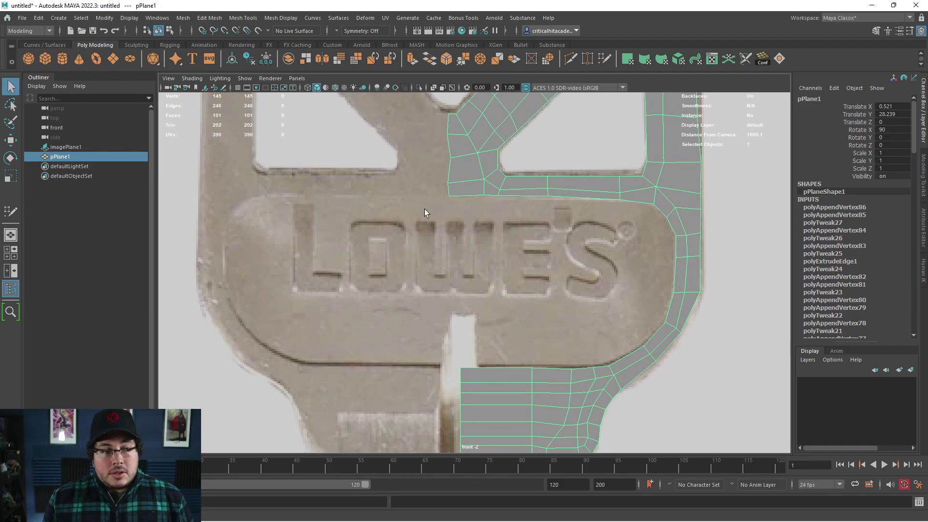
click(603, 58)
click(467, 195)
click(495, 368)
key(Return)
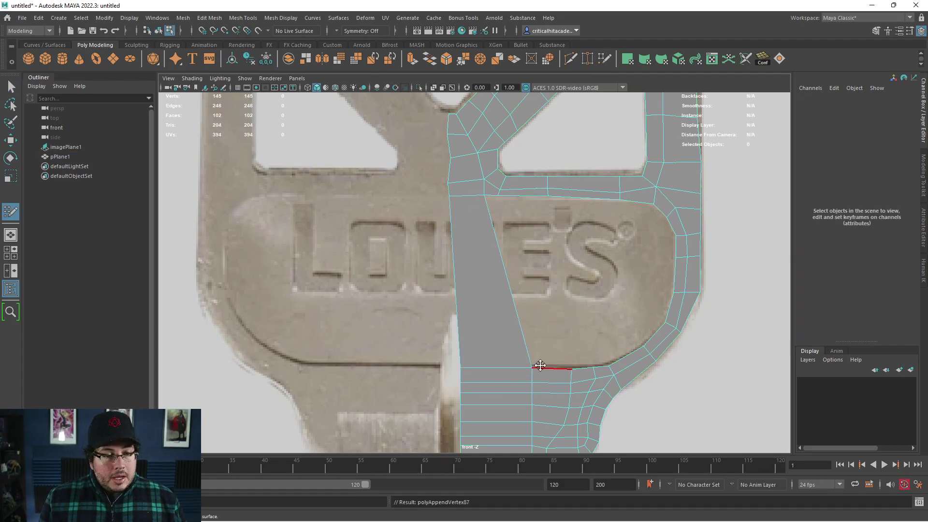
Undo the vertex adjustment and the quad spanning the logo recess
alt+middle_drag(540, 370, 536, 312)
drag(537, 313, 485, 316)
alt+middle_drag(516, 283, 495, 309)
key(ctrl+z)
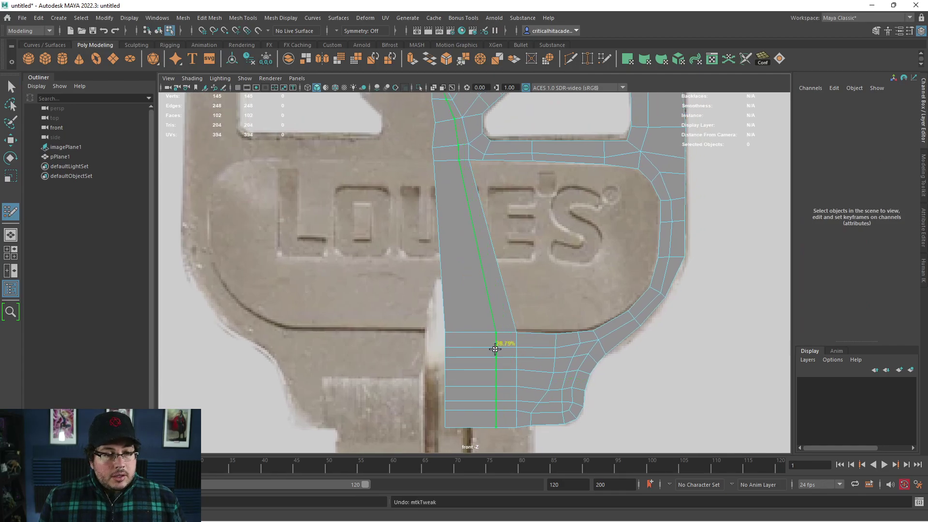
key(ctrl+z)
Insert two vertical edge loops through the lower rows near the centerline and fill the matching columns across the logo recess
ctrl+click(467, 326)
shift+click(448, 249)
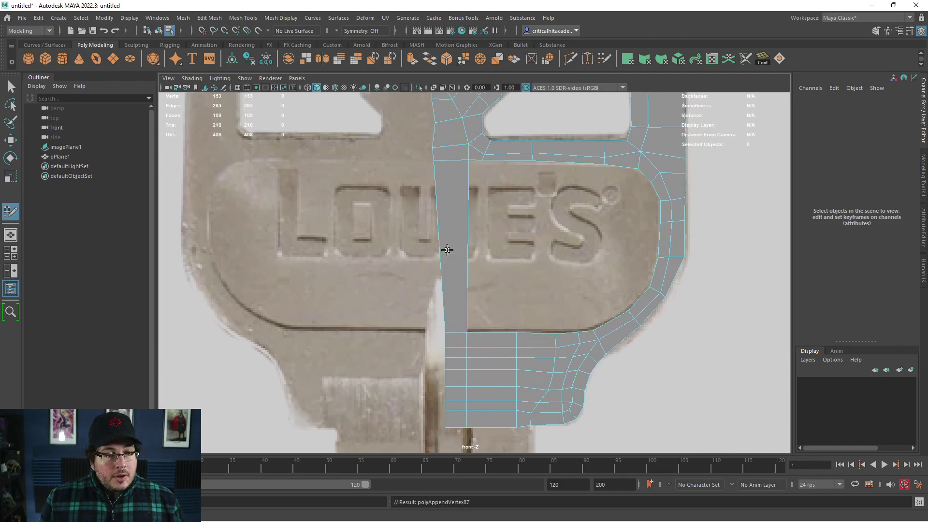
ctrl+click(488, 327)
shift+click(474, 239)
Fill two more columns across the logo recess toward its right side, undoing a misplaced face
shift+click(506, 228)
shift+click(538, 228)
key(ctrl+z)
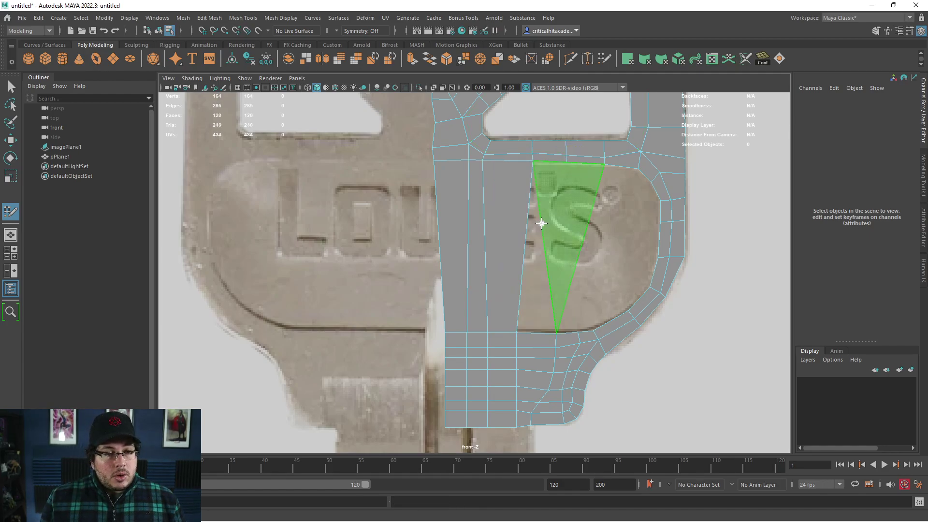
shift+click(556, 232)
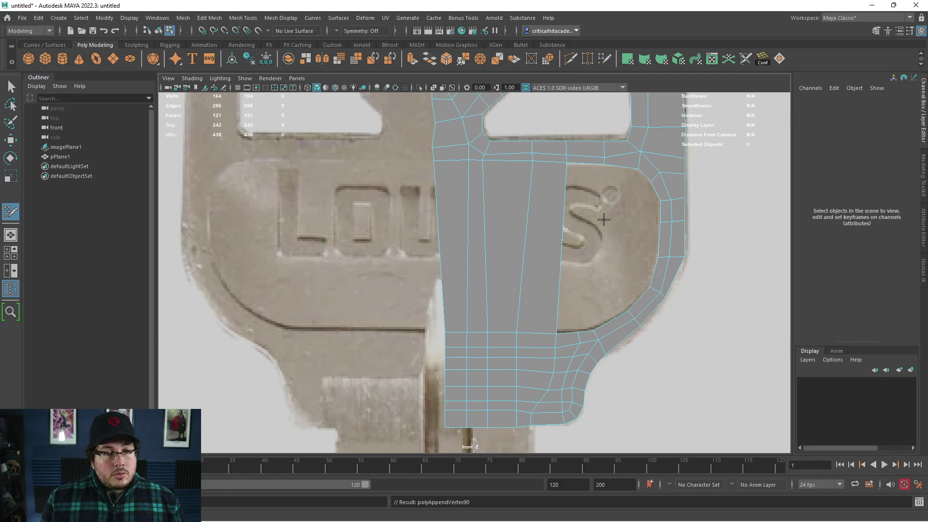
Add quads above and below the horizontal edge loop on the right side of the filled recess columns
shift+click(585, 194)
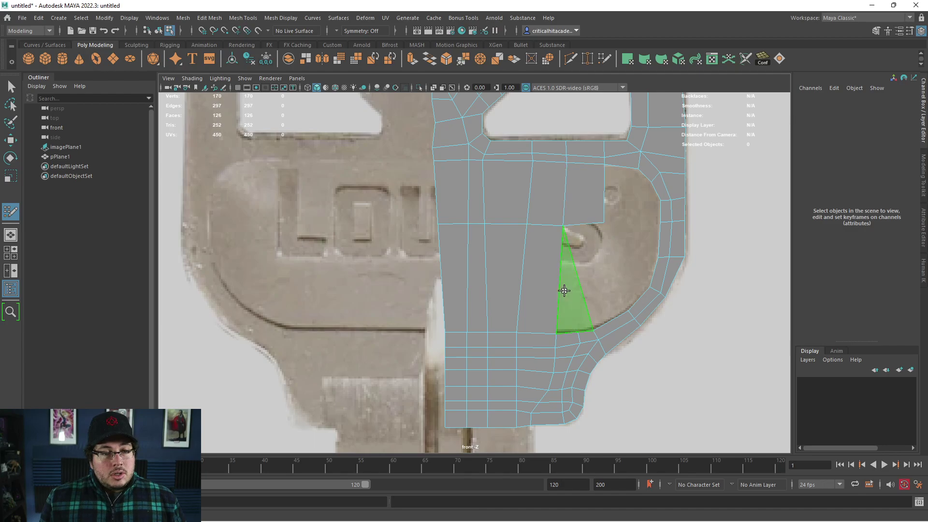
shift+click(566, 263)
scroll(586, 321, up, 3)
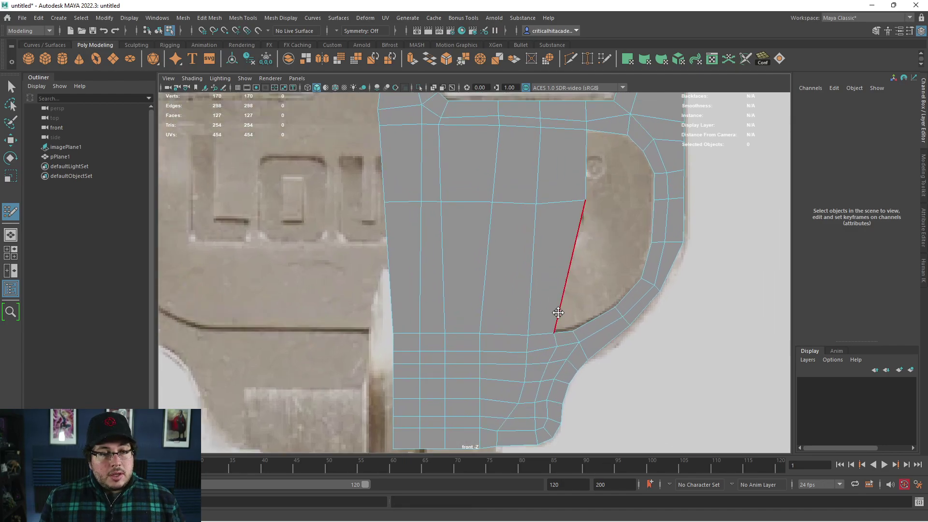
Adjust the vertices beside the logo recess and add two quads down its right side, with a horizontal edge loop through the lower row
drag(507, 316, 513, 316)
alt+middle_drag(536, 190, 534, 220)
drag(535, 200, 526, 201)
shift+click(550, 169)
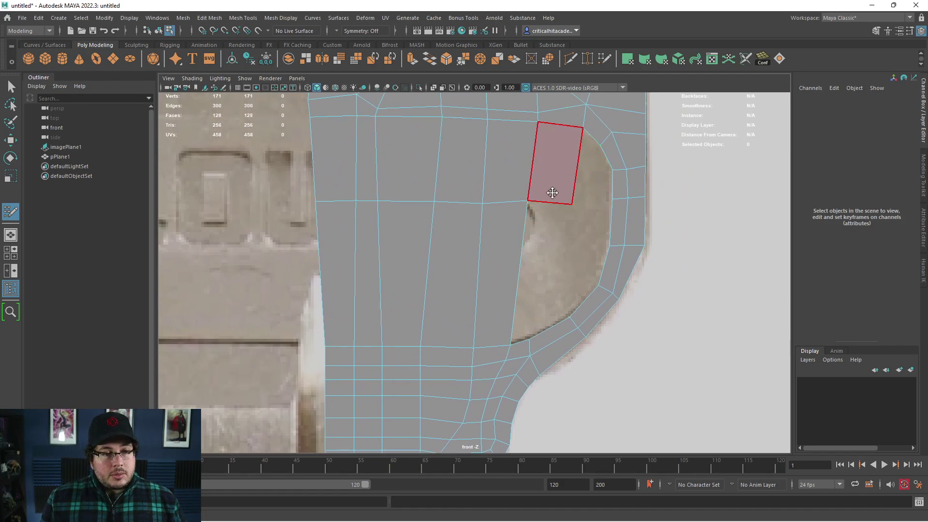
shift+click(549, 244)
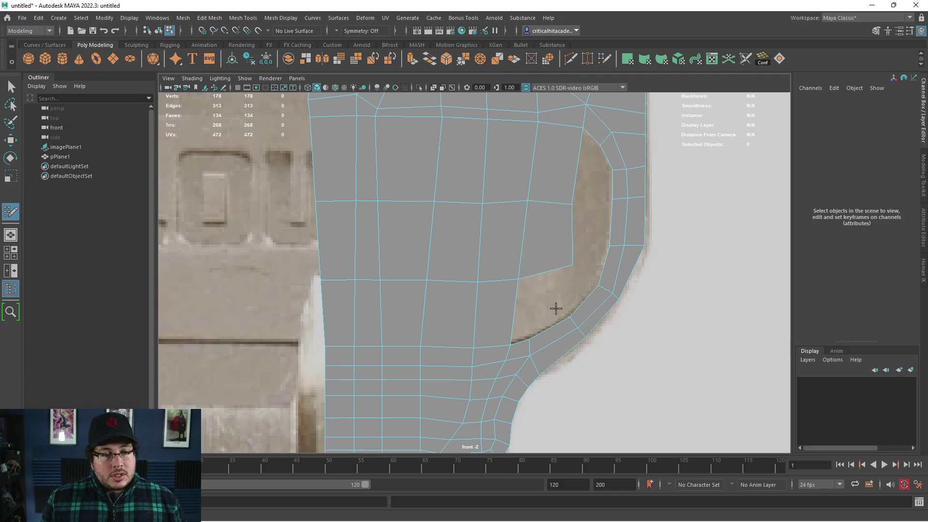
Insert a horizontal edge loop through the middle of the recess and fill quads out to its right rim, nudging vertices for even spacing
alt+middle_drag(559, 263, 529, 309)
scroll(552, 210, up, 2)
ctrl+click(549, 213)
shift+click(558, 208)
drag(443, 352, 445, 331)
drag(529, 344, 535, 323)
shift+click(549, 308)
shift+click(554, 348)
Insert another edge loop through the lower recess row and fill the remaining gap at the recess's lower right corner
alt+middle_drag(548, 363, 568, 300)
ctrl+click(493, 317)
shift+click(518, 301)
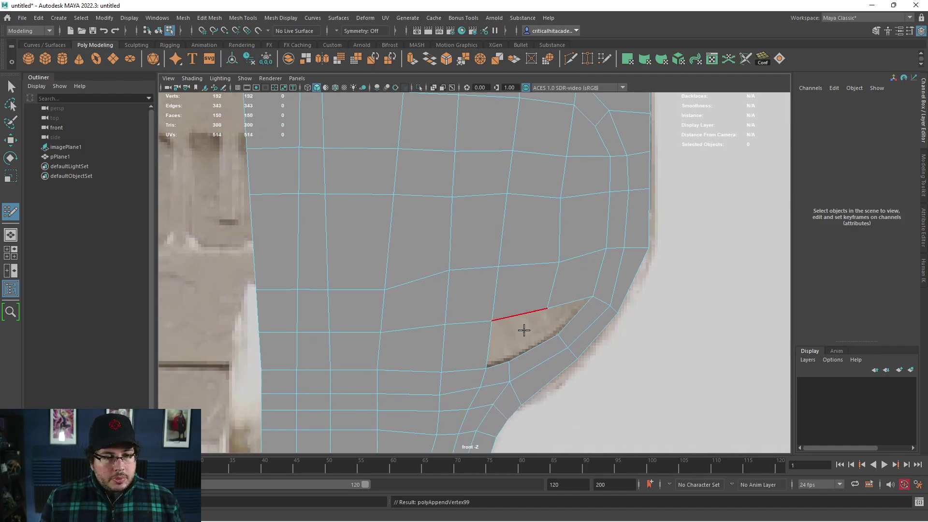
alt+middle_drag(523, 330, 518, 298)
scroll(518, 298, up, 2)
shift+click(496, 305)
shift+click(549, 287)
Relax the vertices across the filled logo recess to even out the quad spacing
mouse_move(547, 284)
shift+mouse_down()
mouse_move(472, 277)
mouse_move(368, 227)
shift+mouse_up()
scroll(392, 242, down, 3)
alt+middle_drag(394, 227, 437, 275)
mouse_move(437, 271)
shift+mouse_down()
mouse_move(371, 247)
mouse_move(343, 302)
shift+mouse_up()
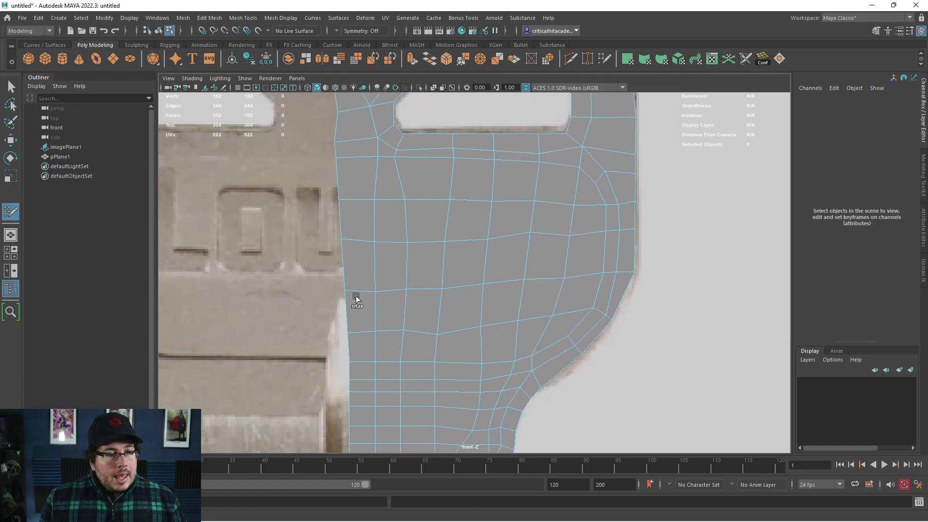
Select the vertices along the key's centerline and scale them horizontally into one straight vertical line
scroll(336, 284, down, 4)
alt+click(416, 238)
key(q)
right_drag(425, 218, 379, 213)
drag(348, 136, 403, 447)
key(r)
ctrl+drag(403, 138, 393, 150)
drag(439, 269, 350, 276)
key(w)
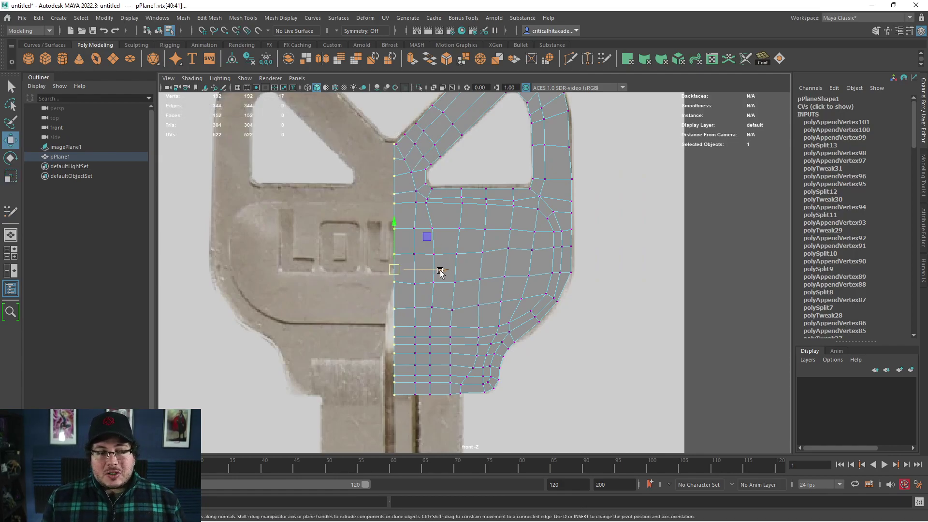
Show the viewport grid and snap the key half's centerline edges to the grid's vertical center line
right_drag(454, 227, 479, 207)
alt+middle_drag(478, 263, 518, 233)
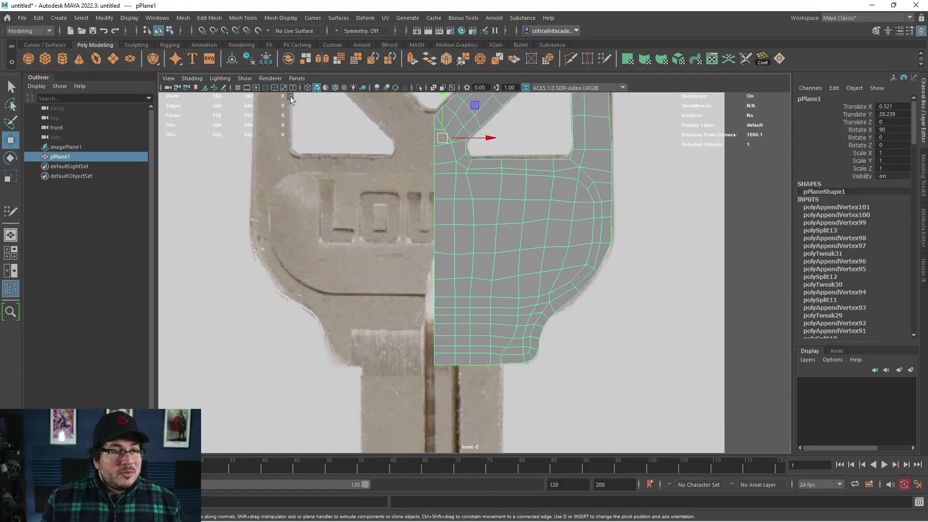
click(237, 88)
scroll(513, 276, up, 2)
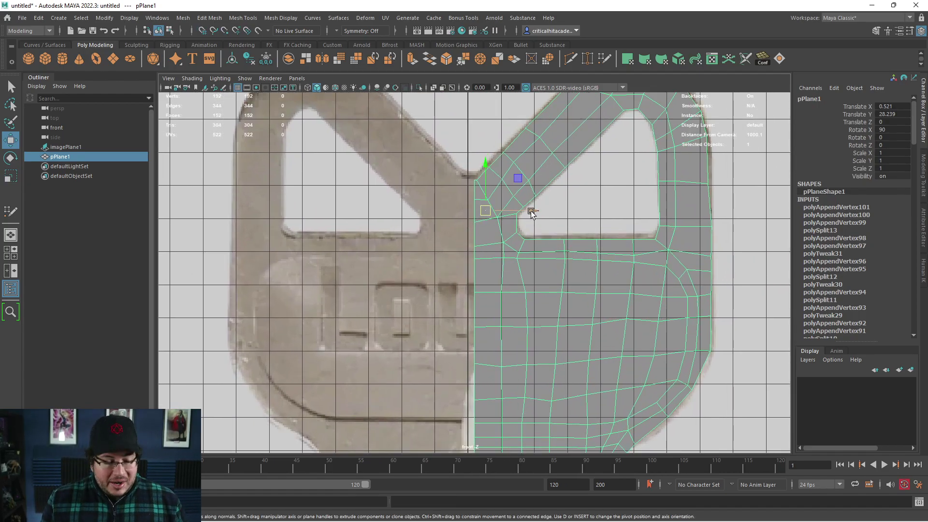
right_drag(490, 207, 479, 181)
click(474, 190)
alt+middle_drag(499, 311, 527, 240)
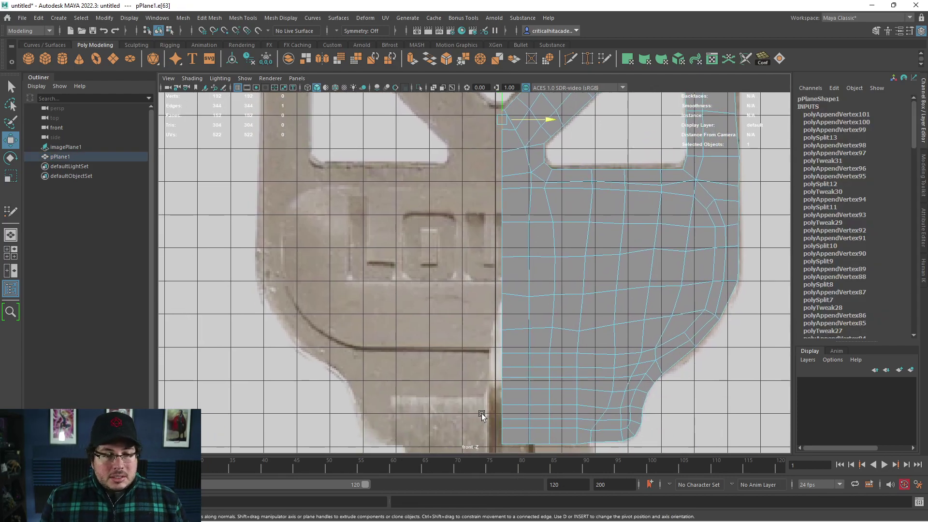
alt+middle_drag(539, 288, 546, 312)
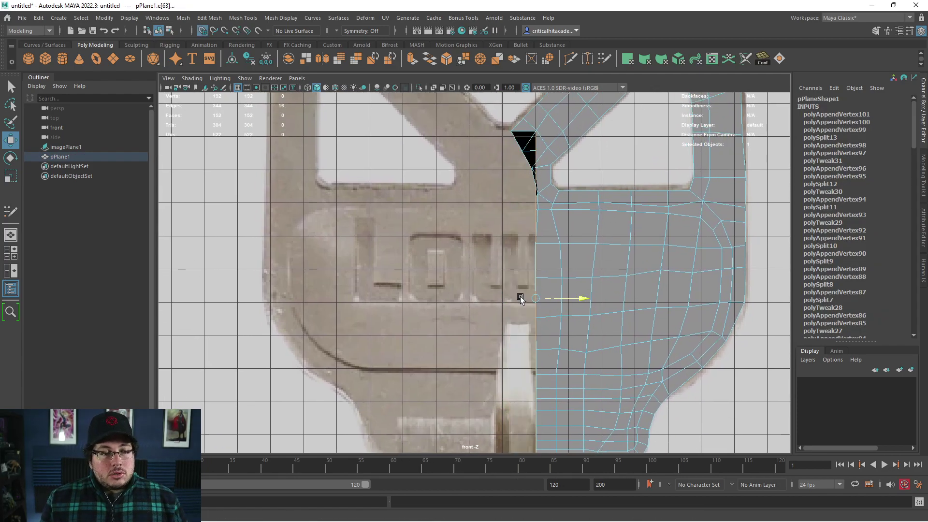
key(F8)
scroll(570, 184, down, 4)
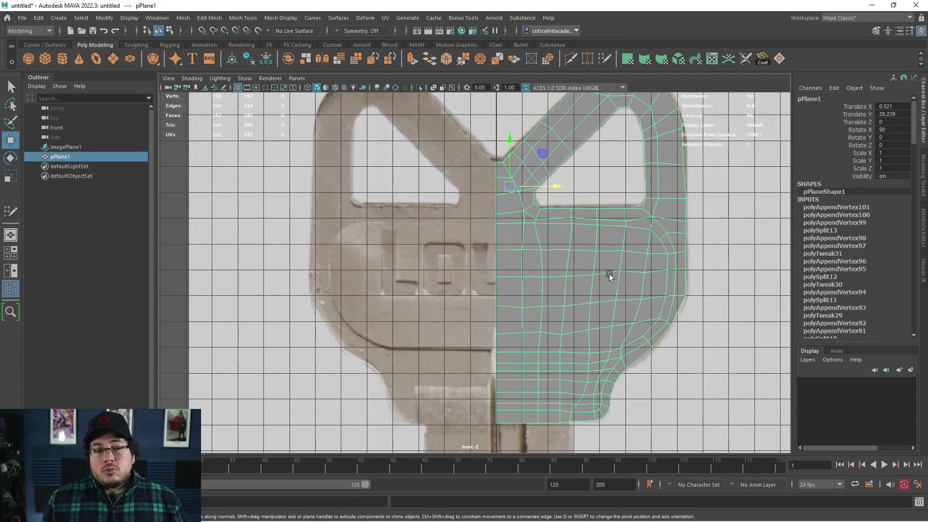
Mirror the key half with the World axis position, X axis and negative direction, merging the border vertices
scroll(609, 273, up, 3)
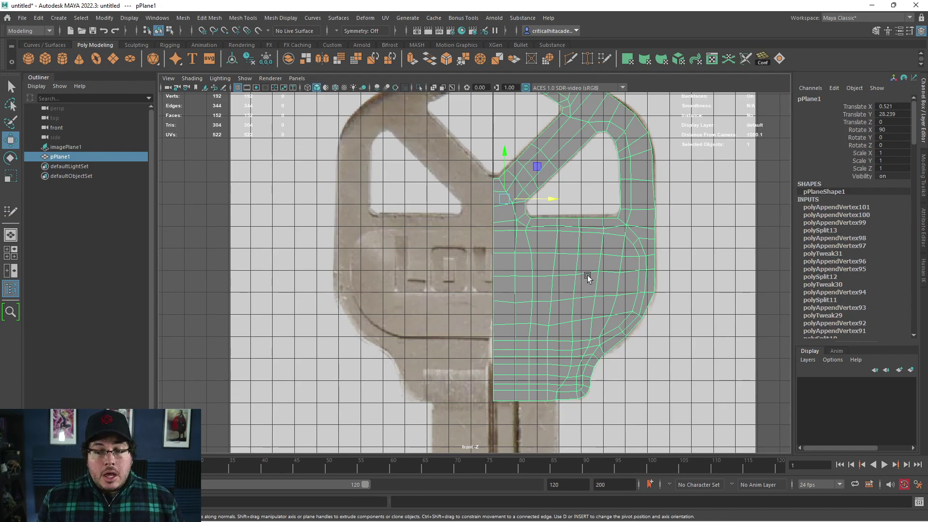
scroll(546, 271, down, 2)
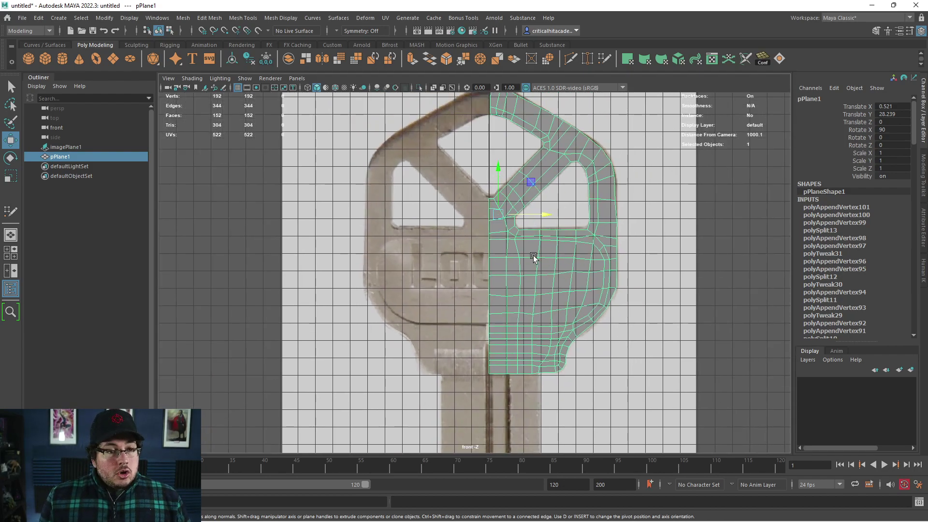
alt+middle_drag(532, 263, 530, 207)
shift+right_drag(530, 207, 576, 316)
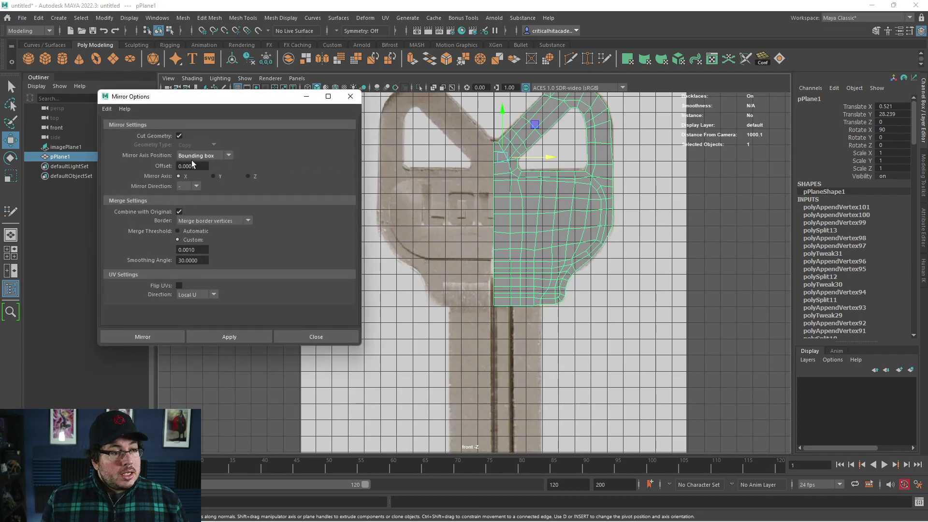
click(203, 155)
click(194, 185)
click(237, 337)
click(504, 244)
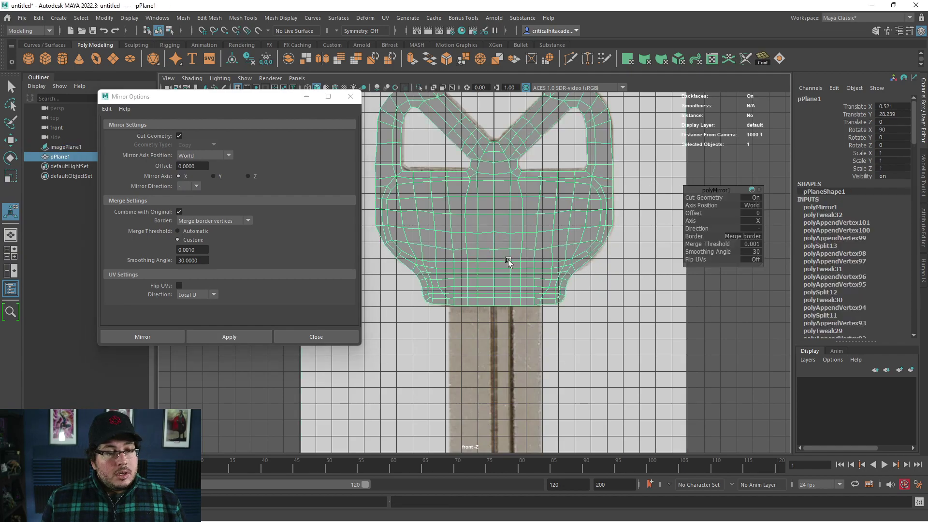
Select the key head's bottom edges above the shaft and extrude them down to where the tip starts to taper
scroll(504, 244, up, 3)
alt+middle_drag(505, 319, 503, 212)
right_drag(505, 212, 506, 181)
click(434, 212)
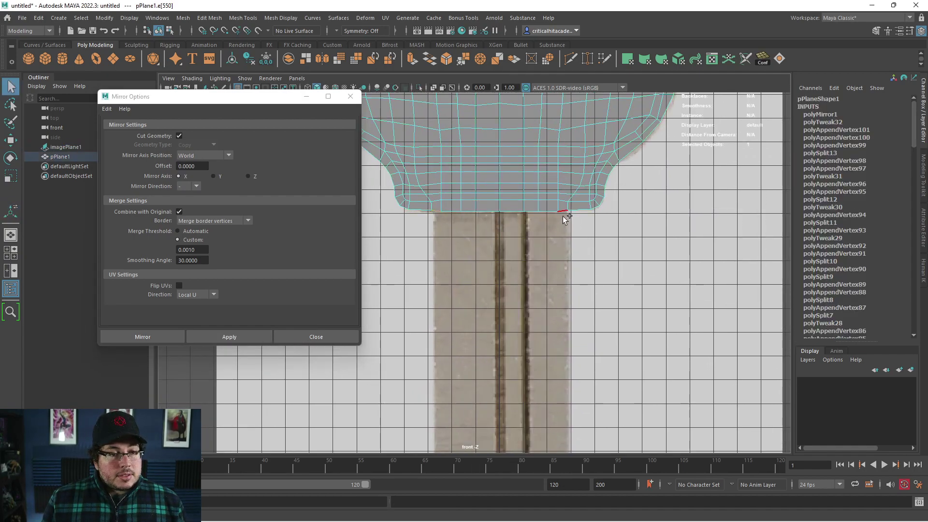
scroll(575, 220, down, 6)
key(ctrl+e)
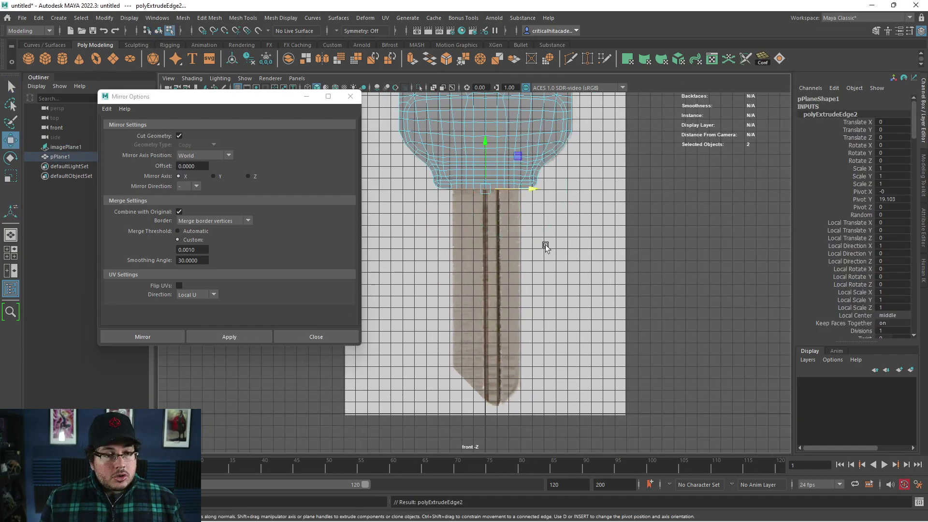
drag(488, 147, 491, 326)
Lower the shaft's end vertices progressively so the bottom border follows the left diagonal of the key tip
scroll(491, 234, up, 5)
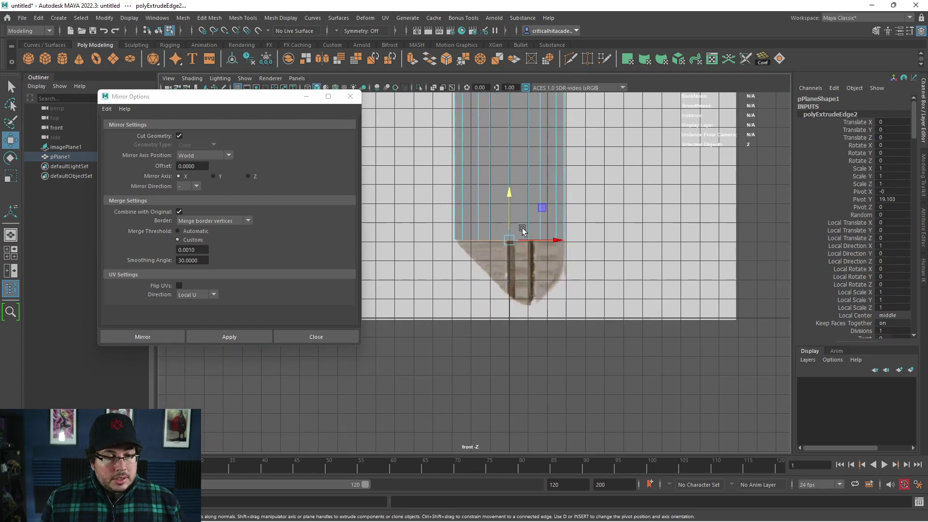
right_drag(491, 235, 442, 234)
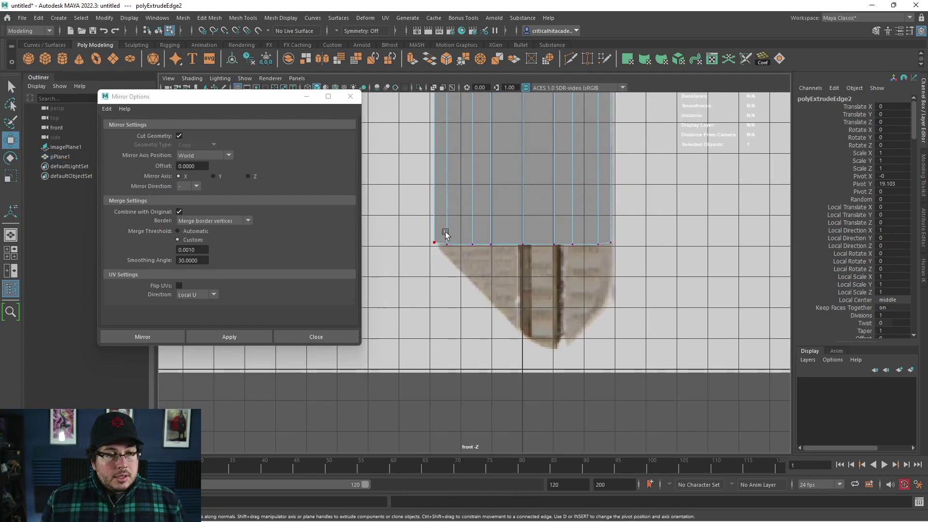
click(574, 240)
scroll(601, 259, up, 3)
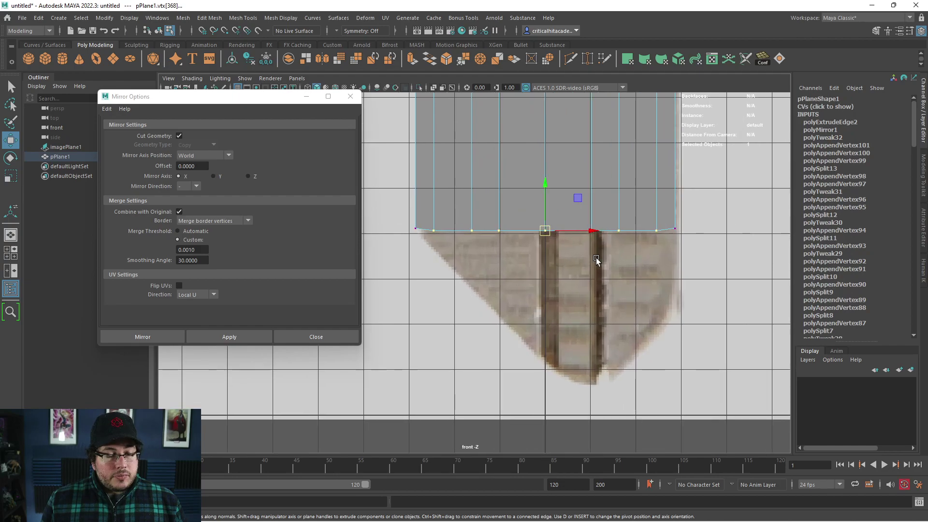
drag(734, 193, 417, 289)
drag(571, 176, 572, 201)
drag(725, 210, 451, 300)
drag(599, 200, 607, 241)
drag(722, 234, 498, 328)
drag(610, 244, 610, 279)
drag(749, 266, 547, 360)
drag(638, 300, 638, 353)
drag(721, 300, 612, 411)
key(4)
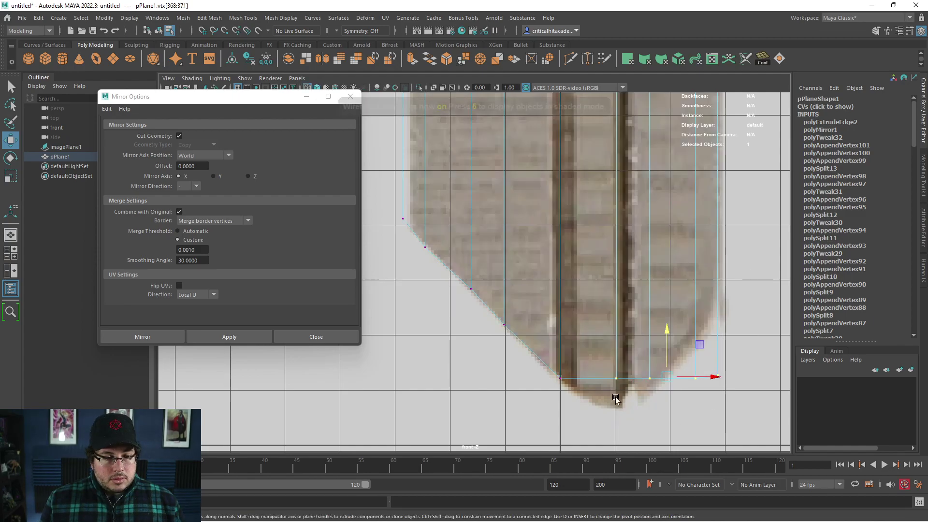
Place the remaining tip vertices along the point and right-hand slope of the key tip in the reference
drag(665, 327, 665, 361)
alt+middle_drag(684, 376, 628, 309)
drag(702, 305, 584, 369)
drag(624, 304, 625, 282)
drag(718, 274, 621, 351)
drag(651, 275, 647, 235)
drag(681, 238, 647, 313)
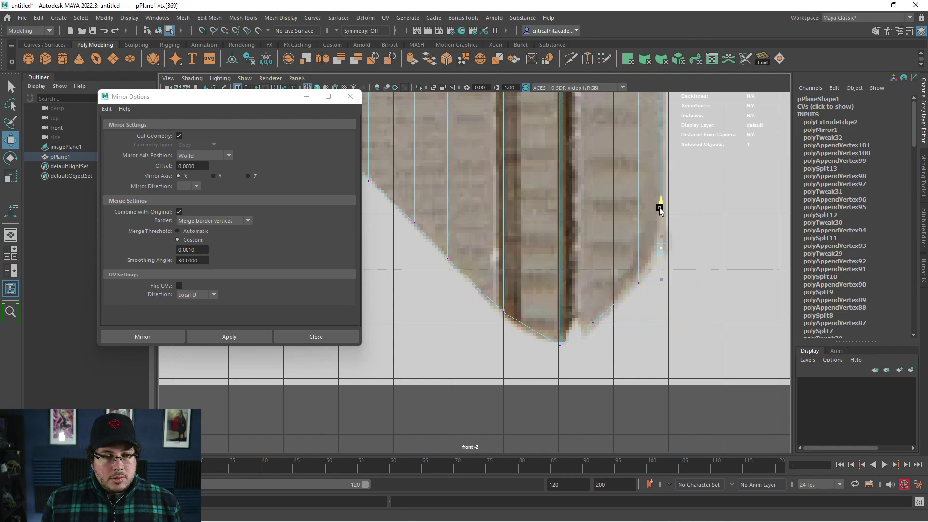
Switch to the perspective view with textured shading and select the key mesh at the gap in its top arch
key(space)
drag(661, 244, 485, 249)
key(6)
key(F8)
click(596, 269)
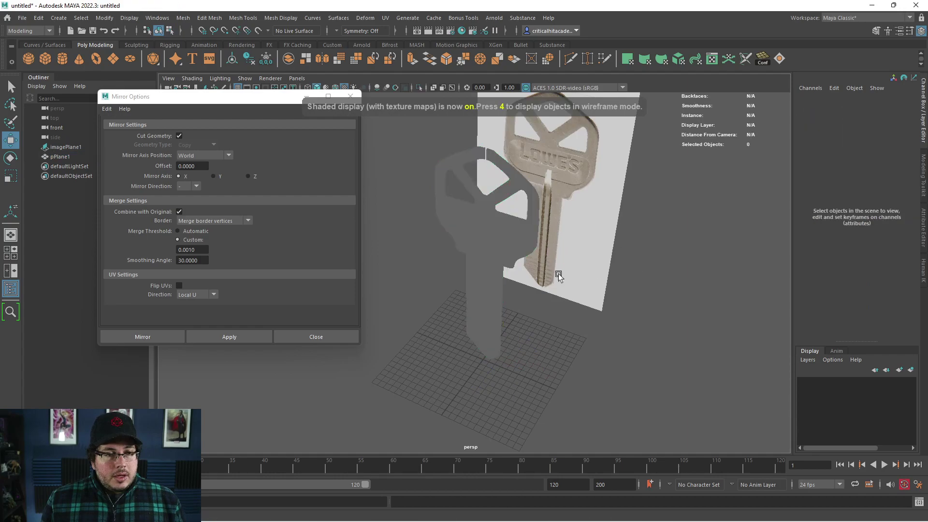
alt+drag(596, 270, 524, 247)
click(524, 246)
scroll(530, 207, up, 6)
alt+middle_drag(530, 206, 504, 217)
scroll(504, 217, up, 5)
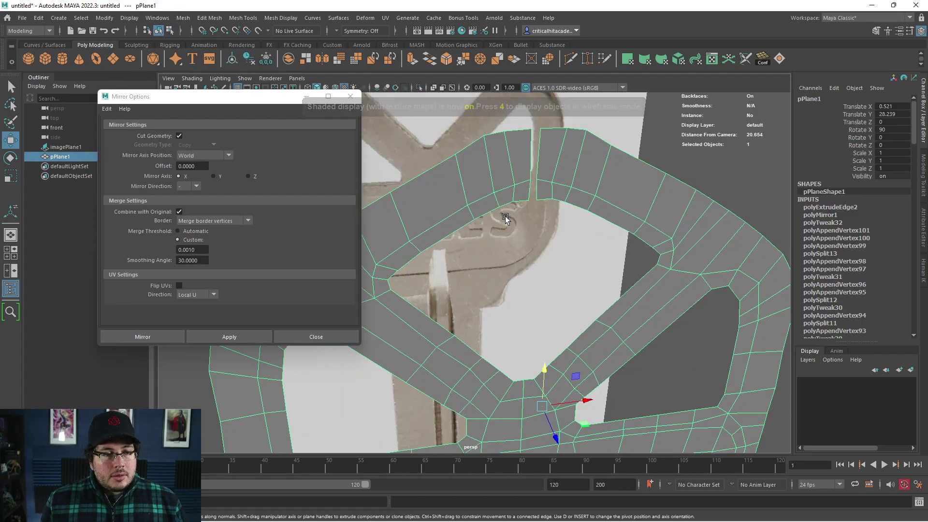
Bridge the two pairs of facing border edges across the gap at the top of the key head
alt+middle_drag(524, 152, 504, 217)
right_drag(504, 217, 508, 188)
click(501, 235)
key(q)
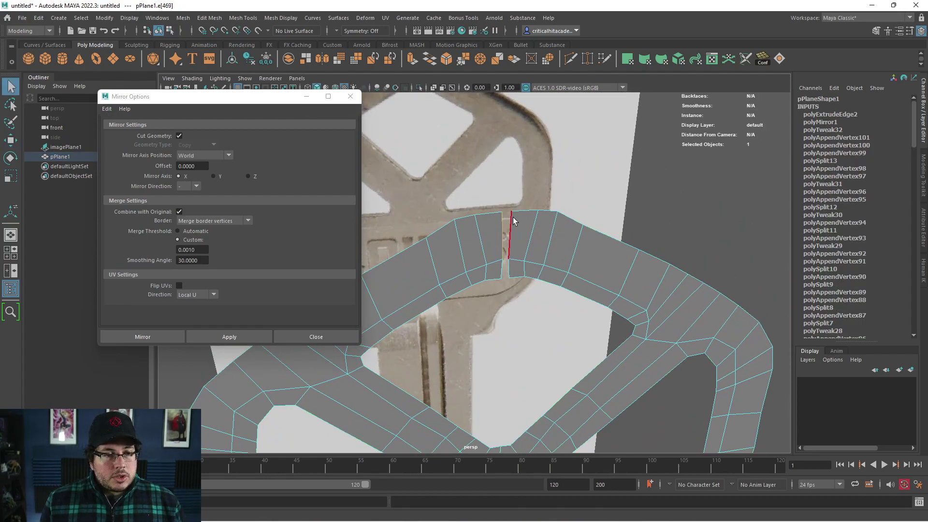
click(430, 58)
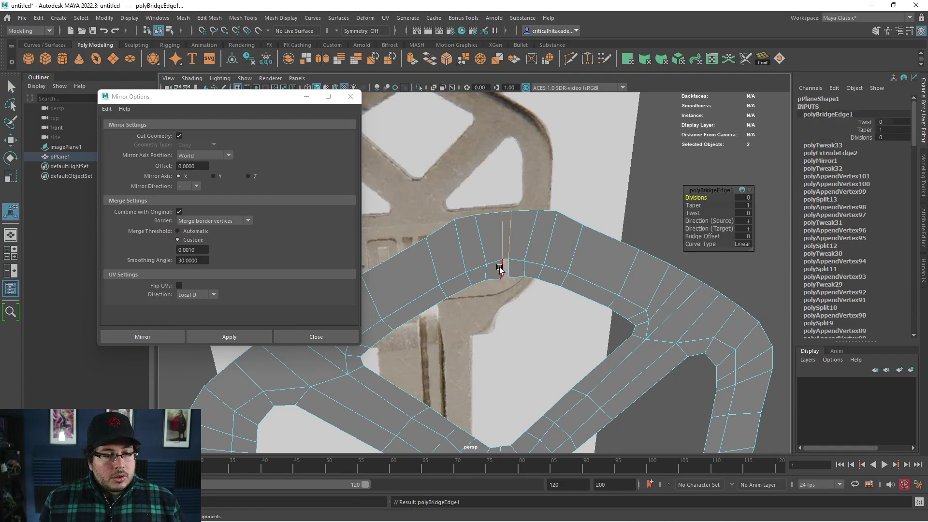
click(508, 270)
key(g)
Collapse the short edges across the bridged strip so its two sides merge on the centerline
right_drag(512, 236, 512, 210)
click(504, 220)
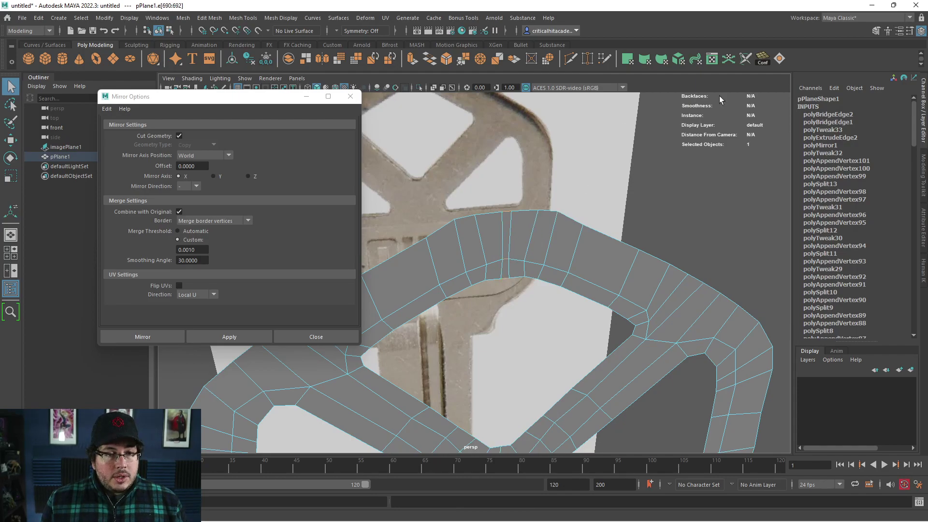
click(536, 60)
scroll(595, 251, down, 5)
click(615, 261)
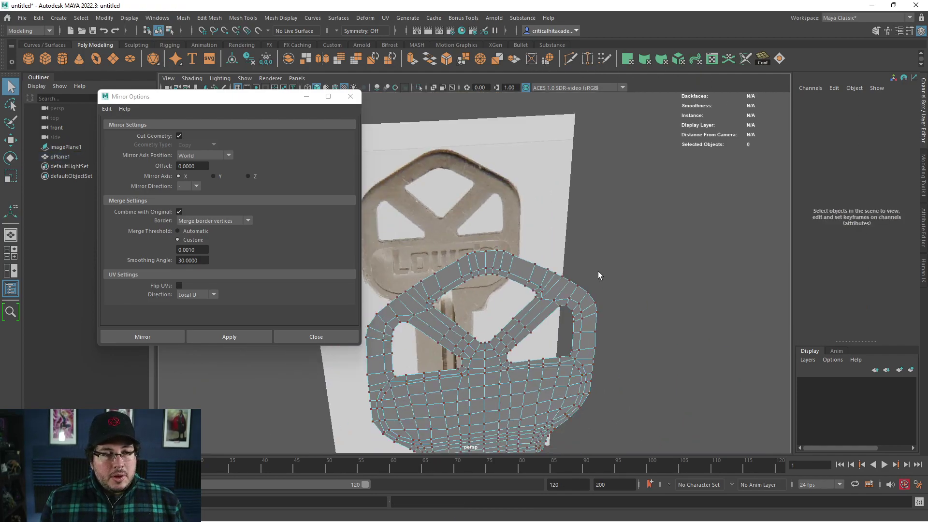
Extrude the whole key mesh and pull it outward to give the key thickness
right_drag(530, 278, 561, 256)
click(587, 264)
alt+middle_drag(566, 285, 596, 247)
click(596, 247)
alt+drag(551, 274, 674, 254)
key(ctrl+e)
key(w)
drag(679, 371, 717, 358)
click(716, 358)
Inspect the extruded key's thickness in the perspective view and its tip in the front view
alt+drag(652, 338, 578, 246)
right_drag(577, 246, 649, 237)
scroll(596, 327, up, 5)
alt+drag(596, 327, 593, 235)
click(675, 265)
scroll(602, 274, down, 5)
scroll(629, 238, up, 5)
right_drag(593, 234, 591, 261)
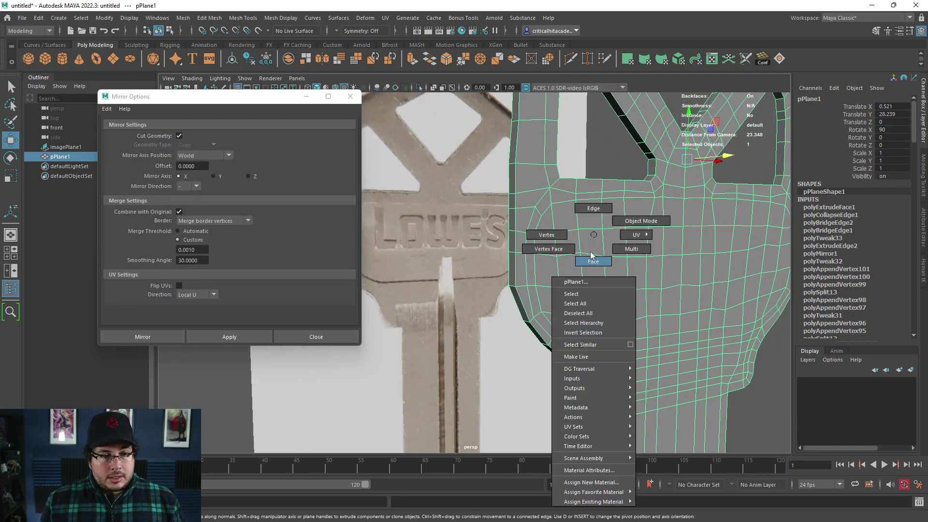
click(548, 221)
key(space)
drag(669, 274, 666, 290)
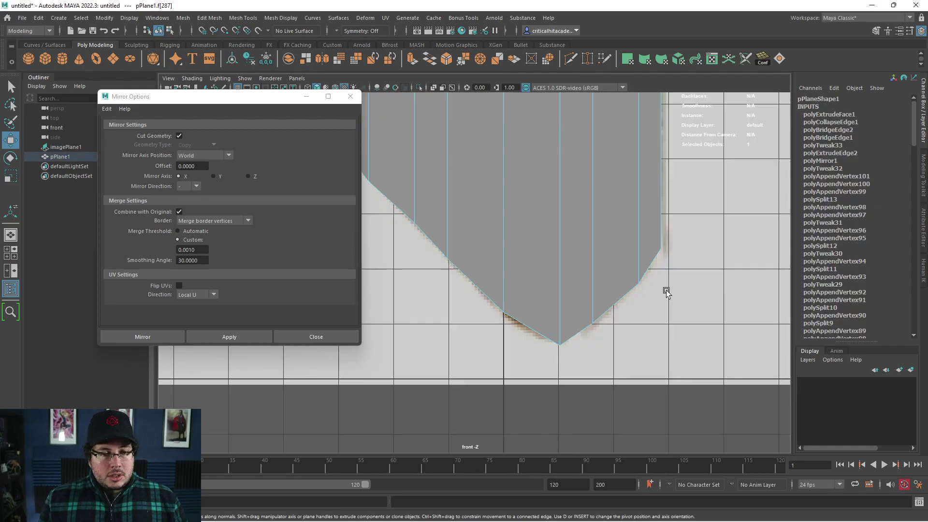
scroll(666, 293, down, 5)
Marquee-select the faces on the back half of the extruded key
key(space)
drag(620, 241, 624, 239)
scroll(516, 259, down, 4)
alt+middle_drag(516, 259, 575, 286)
scroll(575, 286, down, 1)
drag(606, 147, 514, 471)
drag(464, 168, 511, 453)
key(space)
drag(577, 318, 414, 296)
alt+middle_drag(414, 297, 626, 332)
alt+drag(626, 332, 681, 338)
Remove the side-wall loops around the head's openings from the selection and delete the key's back faces
key(ctrl+z)
ctrl+double_click(528, 226)
alt+middle_drag(543, 326, 570, 395)
scroll(524, 342, up, 5)
key(ctrl+z)
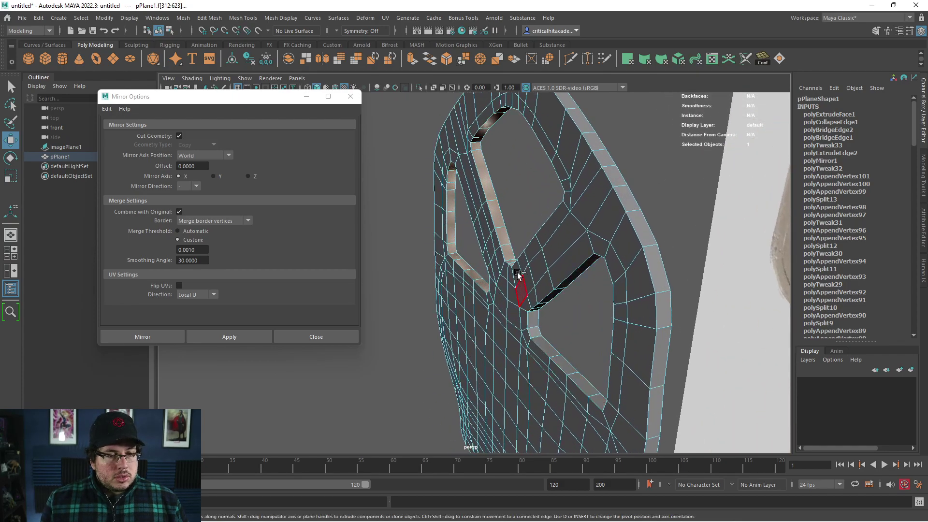
ctrl+double_click(507, 249)
ctrl+double_click(470, 275)
key(Delete)
Return the key mesh to object selection and examine it from the rear and the front
alt+drag(762, 235, 692, 240)
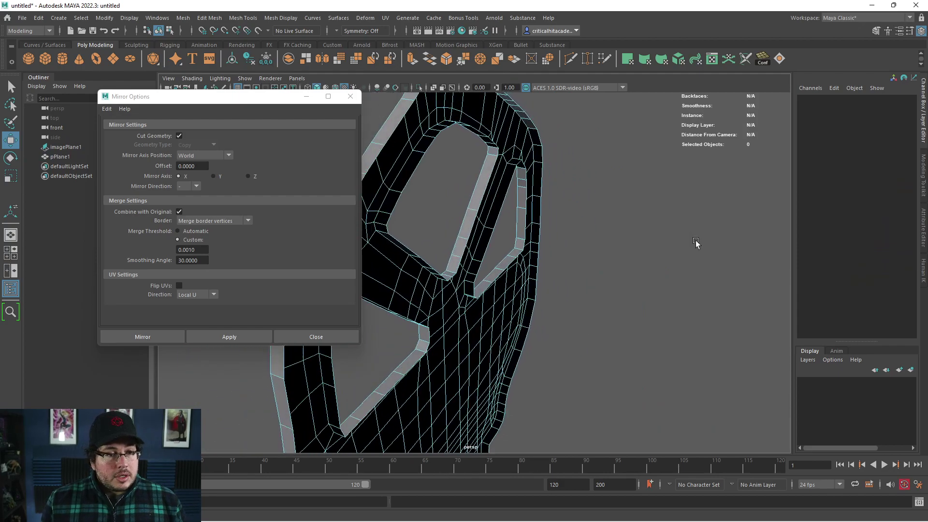
right_drag(514, 143, 548, 116)
alt+drag(555, 207, 533, 213)
click(534, 213)
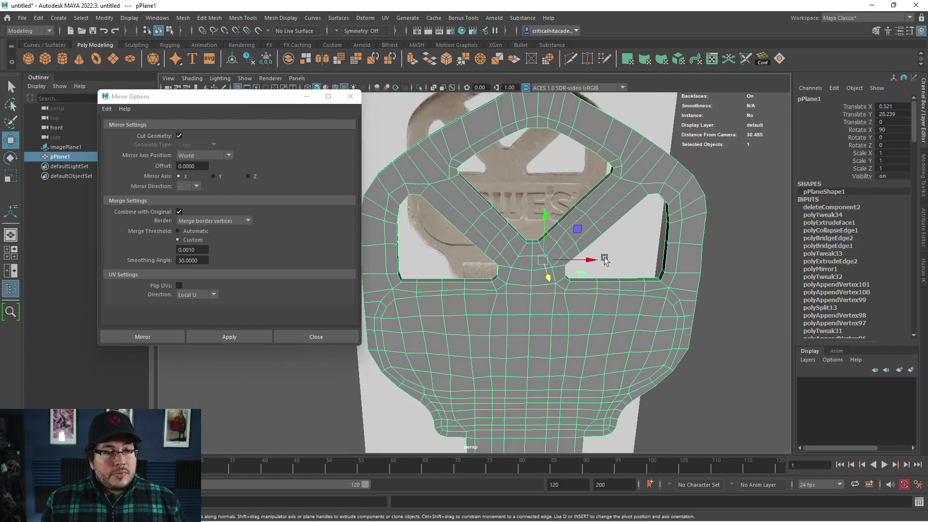
alt+drag(549, 245, 543, 203)
Select the block of faces covering the logo area on the key's head, excluding the surrounding rim, in the front view
right_drag(484, 213, 541, 260)
key(space)
drag(540, 260, 537, 283)
scroll(549, 180, up, 2)
alt+middle_drag(527, 107, 543, 264)
scroll(542, 265, down, 4)
alt+middle_drag(432, 147, 448, 275)
scroll(448, 273, up, 4)
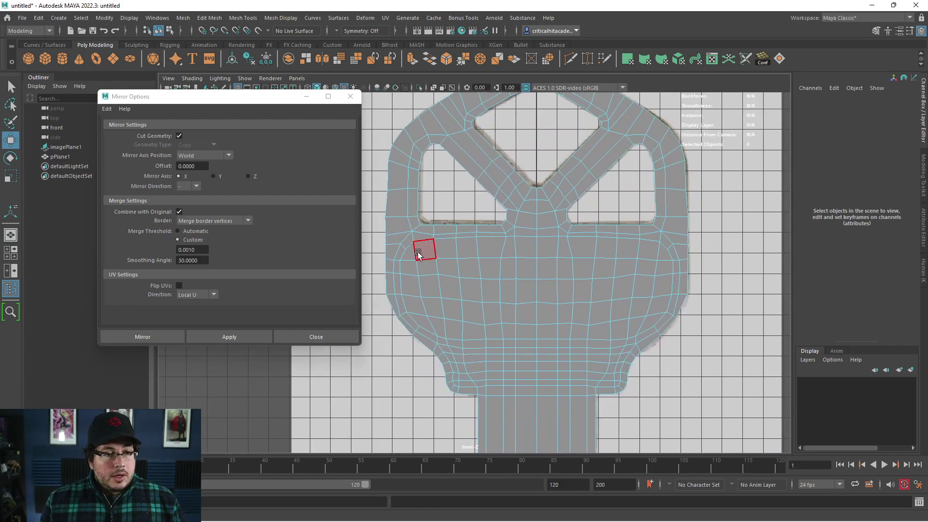
drag(648, 330, 651, 326)
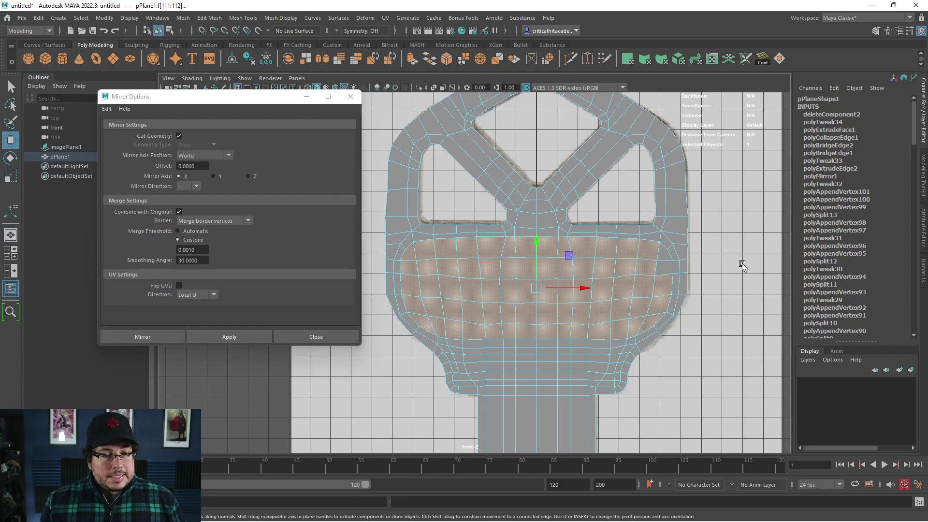
Extrude the selected logo faces inward with a local Z translation of -0.058
alt+drag(667, 252, 585, 293)
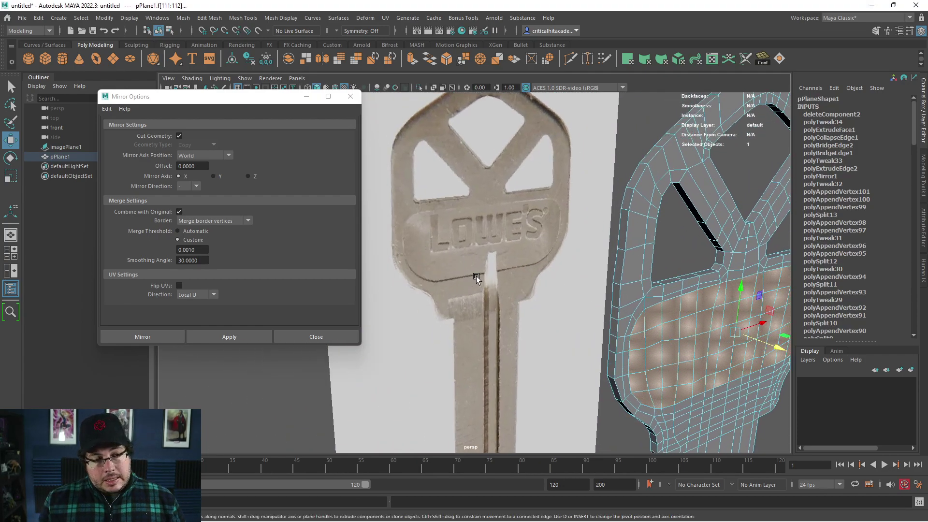
alt+drag(668, 279, 517, 279)
alt+right_drag(518, 278, 567, 308)
key(ctrl+e)
alt+drag(566, 313, 622, 256)
alt+drag(621, 257, 637, 354)
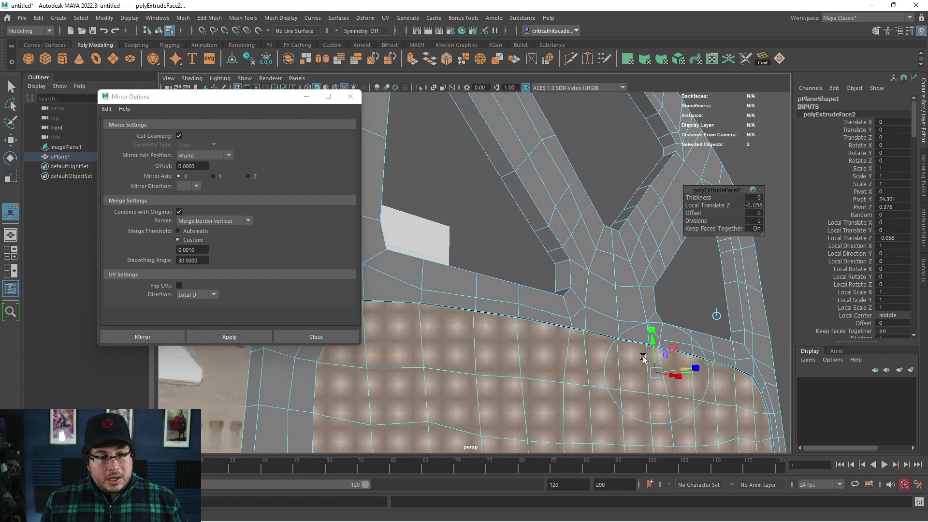
Move the pivot to the recess's upper edge and tilt the extruded faces so the recess deepens toward the shaft
alt+middle_drag(637, 354, 528, 288)
key(w)
alt+drag(517, 296, 564, 266)
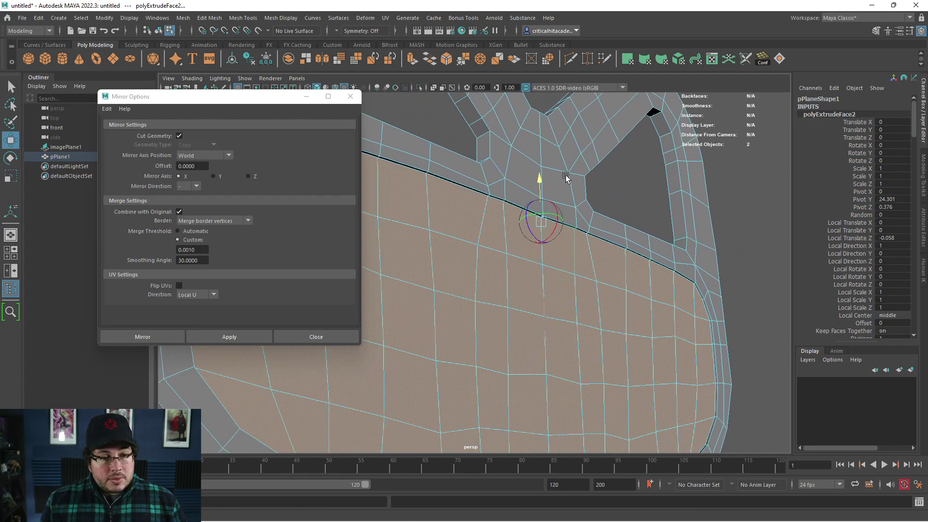
alt+drag(568, 176, 534, 332)
key(e)
Return to object selection and inspect the sloped logo recess from several angles, including in smooth preview
right_drag(534, 331, 601, 242)
click(601, 242)
click(539, 305)
key(3)
alt+drag(572, 319, 508, 329)
click(597, 290)
click(528, 330)
alt+drag(604, 334, 565, 282)
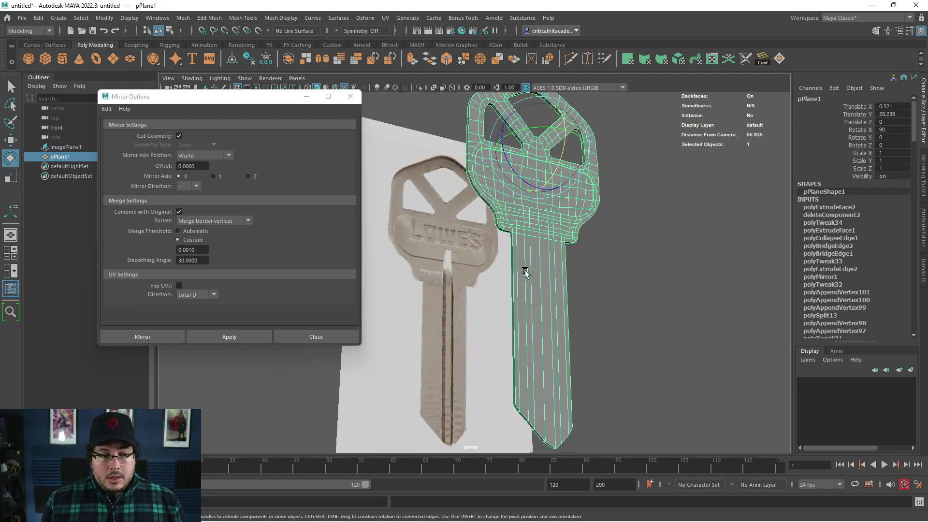
Select the long shaft face that lines up with the reference image's centre groove in the wireframe front view
alt+drag(530, 256, 537, 288)
alt+right_drag(537, 288, 570, 219)
alt+drag(569, 218, 551, 253)
key(space)
key(4)
alt+middle_drag(527, 345, 523, 204)
alt+right_drag(524, 204, 545, 327)
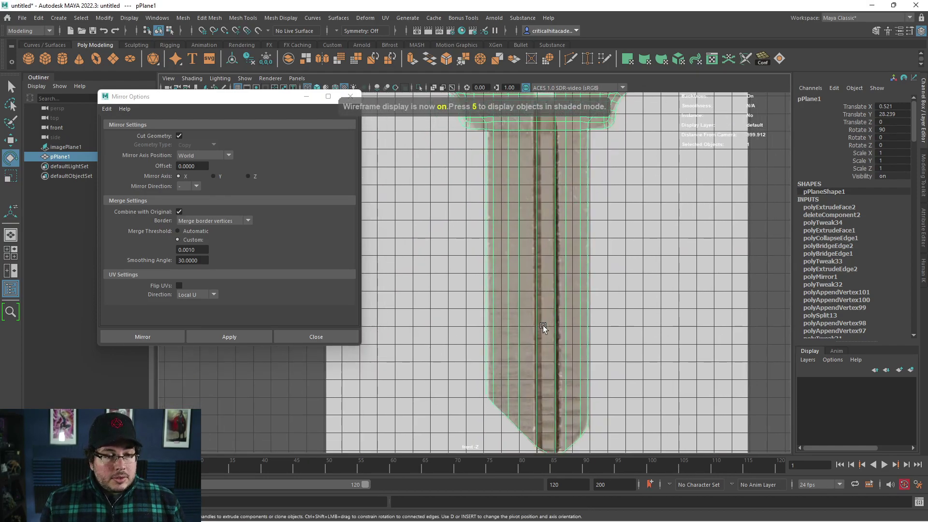
alt+middle_drag(545, 327, 542, 310)
alt+right_drag(543, 310, 551, 343)
right_drag(551, 246, 555, 273)
click(537, 299)
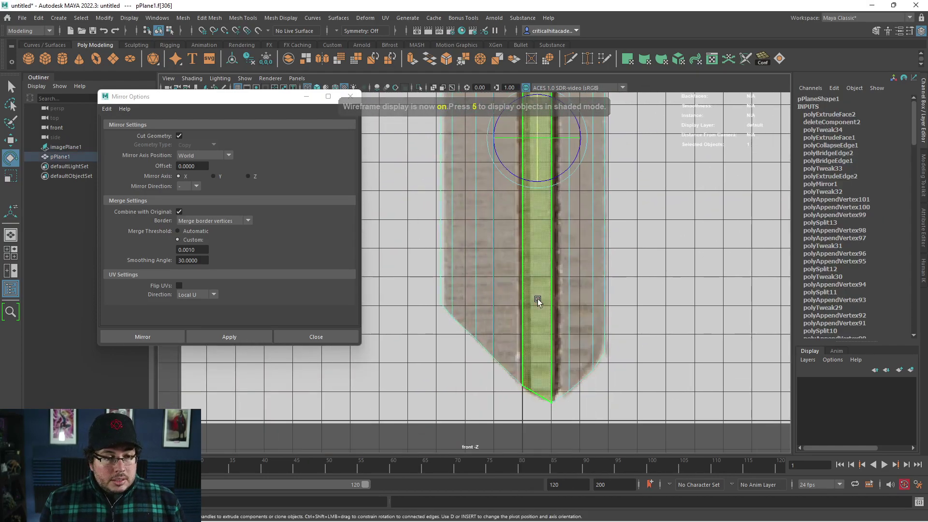
Extend the groove selection upward through the neck's face column into the logo recess
key(space)
drag(536, 317, 544, 276)
key(5)
alt+middle_drag(544, 276, 536, 333)
alt+right_drag(536, 333, 549, 340)
alt+drag(549, 340, 669, 295)
alt+middle_drag(669, 295, 596, 296)
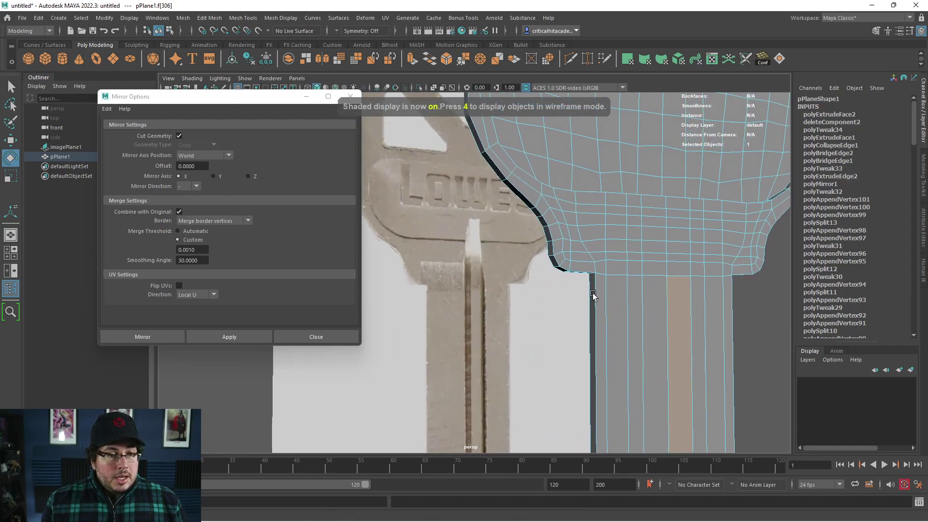
alt+middle_drag(549, 230, 446, 287)
alt+right_drag(446, 287, 600, 304)
alt+drag(599, 304, 590, 354)
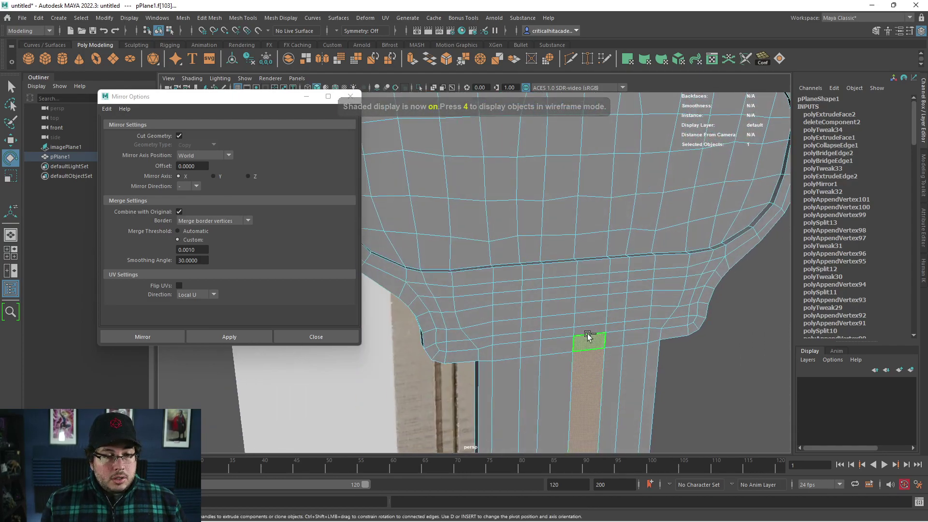
shift+click(591, 257)
shift+click(591, 245)
Extrude the selected strip of groove faces
alt+right_drag(590, 244, 512, 256)
alt+drag(512, 256, 535, 253)
alt+middle_drag(627, 237, 594, 268)
alt+drag(583, 259, 584, 320)
key(ctrl+e)
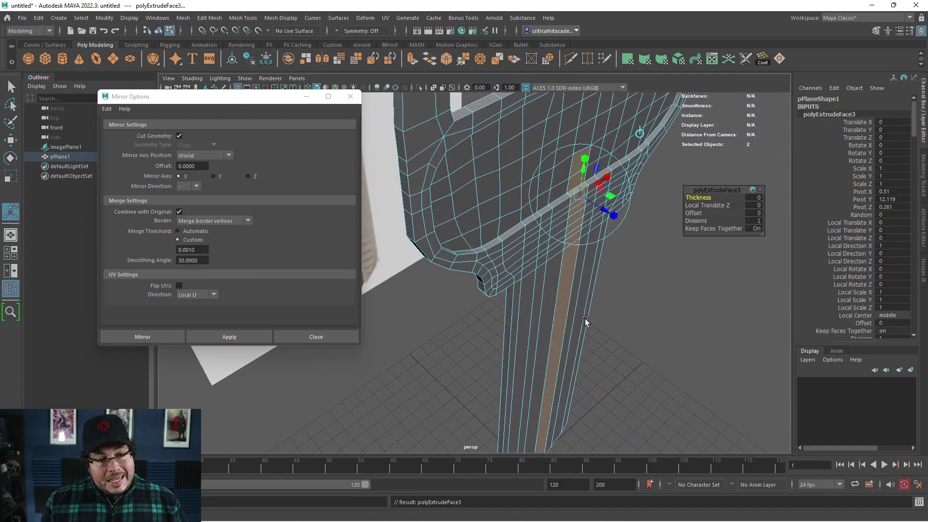
Try to scale and move the extruded groove faces along the key's depth axis, and undo the changes
key(w)
alt+drag(564, 363, 564, 342)
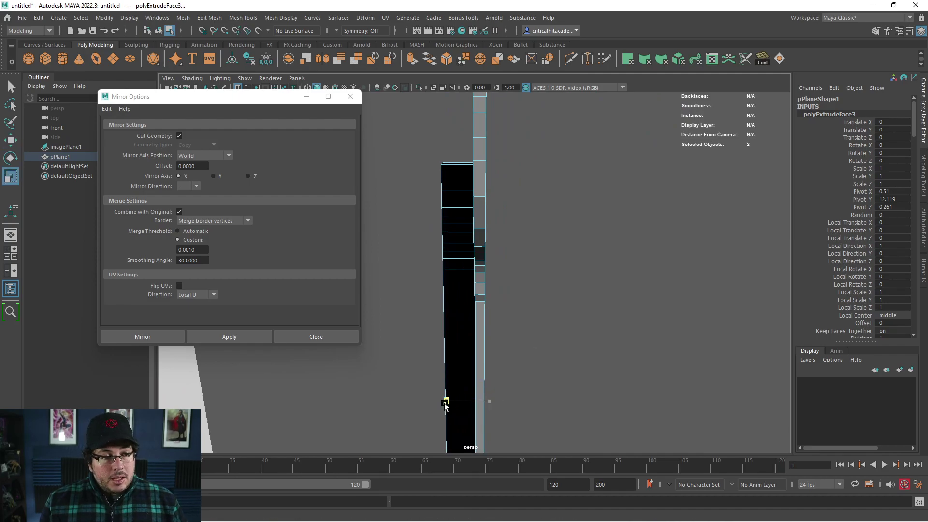
key(w)
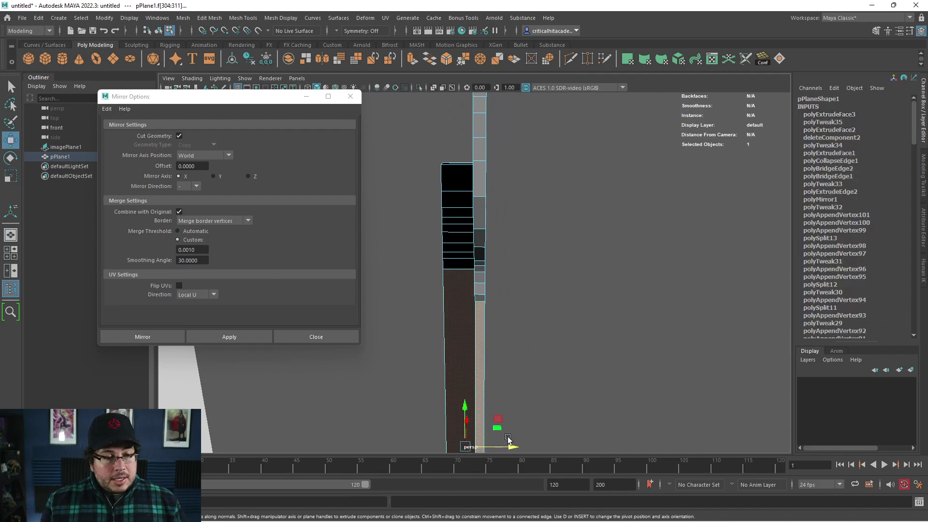
alt+drag(507, 437, 560, 341)
drag(525, 393, 479, 357)
key(ctrl+z)
key(ctrl+z)
Push the extruded faces into the shaft to form the centre groove
alt+right_drag(592, 334, 444, 344)
alt+drag(444, 344, 525, 342)
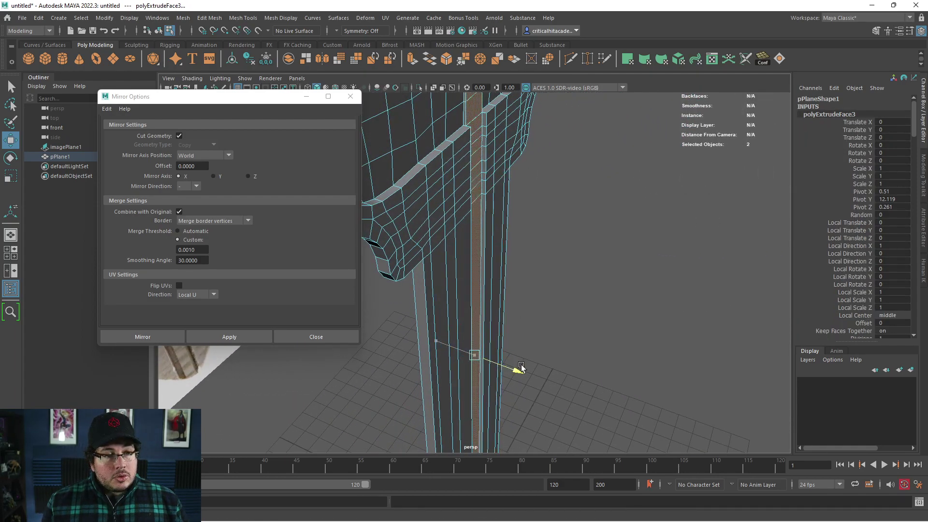
alt+right_drag(516, 367, 551, 367)
alt+drag(551, 366, 531, 338)
Raise the edge across the groove inside the logo recess and check its shape in smooth preview
key(3)
right_drag(512, 246, 514, 279)
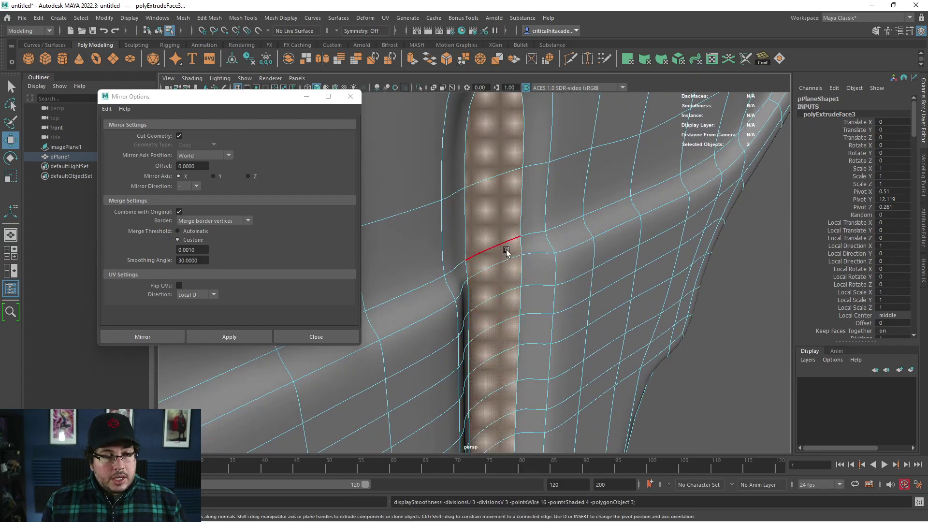
click(507, 250)
key(1)
alt+drag(532, 285, 547, 269)
scroll(527, 256, up, 3)
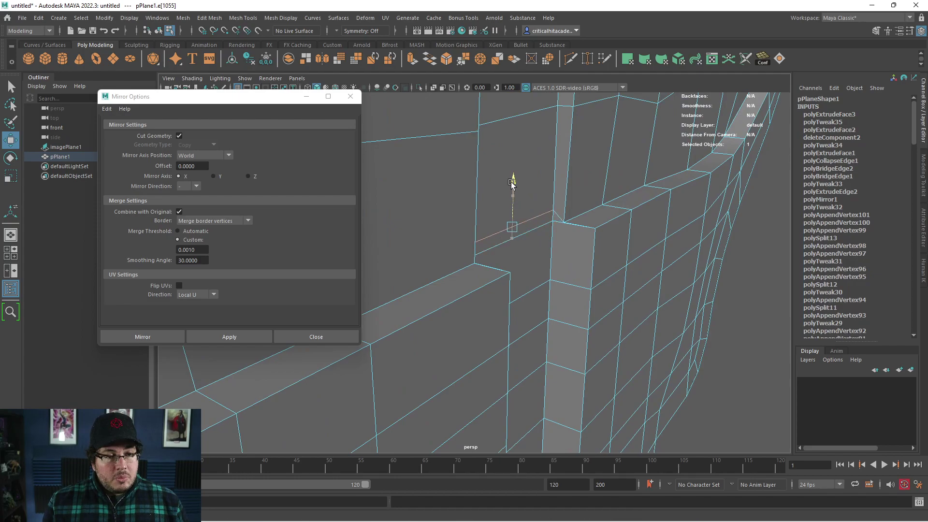
key(3)
alt+drag(579, 269, 539, 213)
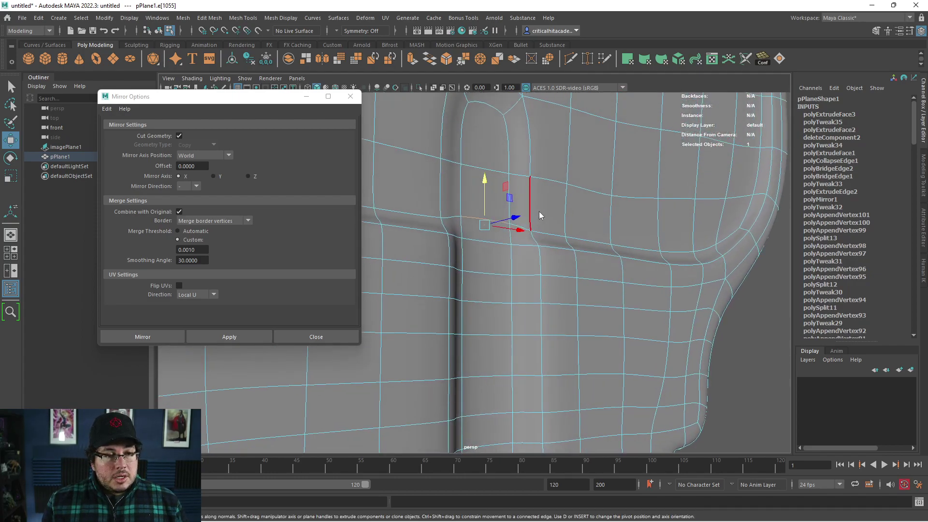
Return to object selection and inspect the grooved key with smooth preview on and off
key(F8)
scroll(676, 304, down, 4)
click(694, 314)
scroll(596, 334, down, 5)
alt+drag(596, 333, 528, 280)
click(512, 276)
key(1)
scroll(564, 317, up, 4)
alt+drag(564, 318, 483, 267)
scroll(483, 268, up, 4)
scroll(513, 306, down, 4)
alt+drag(513, 307, 511, 352)
Select the border edge loop along the key's open back in the wireframe side view
key(space)
drag(543, 265, 562, 266)
key(4)
scroll(551, 319, up, 10)
scroll(540, 333, up, 4)
scroll(524, 242, down, 5)
alt+middle_drag(524, 243, 504, 324)
scroll(520, 343, up, 1)
right_drag(454, 225, 458, 195)
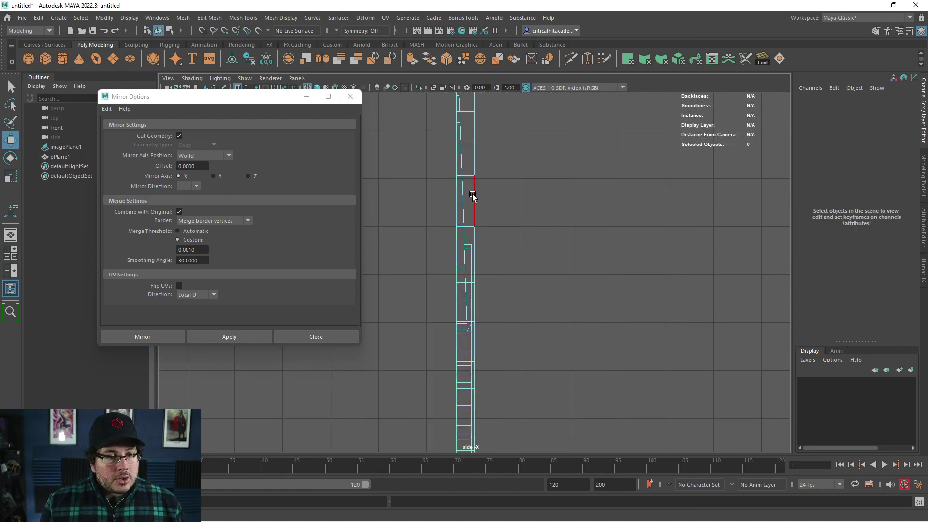
double_click(473, 197)
Examine the selected border loop from the open back in the shaded perspective view
scroll(512, 263, down, 7)
scroll(505, 285, up, 2)
key(space)
drag(497, 285, 497, 256)
key(5)
alt+middle_drag(522, 286, 513, 377)
alt+drag(396, 251, 507, 234)
scroll(507, 234, up, 5)
alt+middle_drag(508, 233, 453, 333)
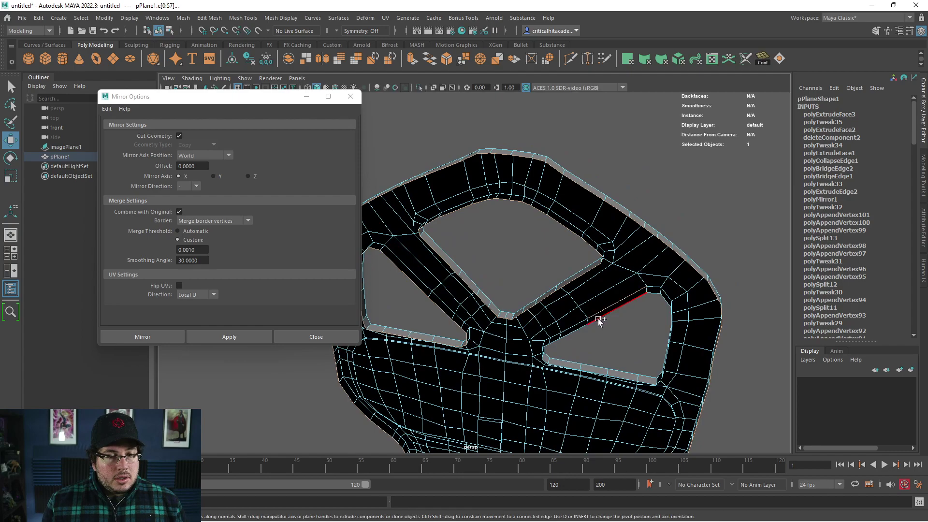
alt+drag(608, 346, 636, 290)
alt+drag(622, 338, 509, 381)
mouse_move(587, 314)
alt+mouse_down()
mouse_move(546, 344)
mouse_move(561, 319)
alt+mouse_up()
Clear the edge selection and examine the whole key around its head, recess and groove
right_drag(571, 261, 631, 215)
click(632, 216)
alt+drag(628, 217, 541, 247)
mouse_move(521, 309)
alt+mouse_down()
mouse_move(549, 281)
mouse_move(497, 266)
alt+mouse_up()
click(498, 268)
alt+drag(502, 342, 587, 321)
alt+right_drag(587, 329, 640, 352)
Select the edge loop running down the side of the groove through the neck and shaft
right_drag(436, 263, 454, 193)
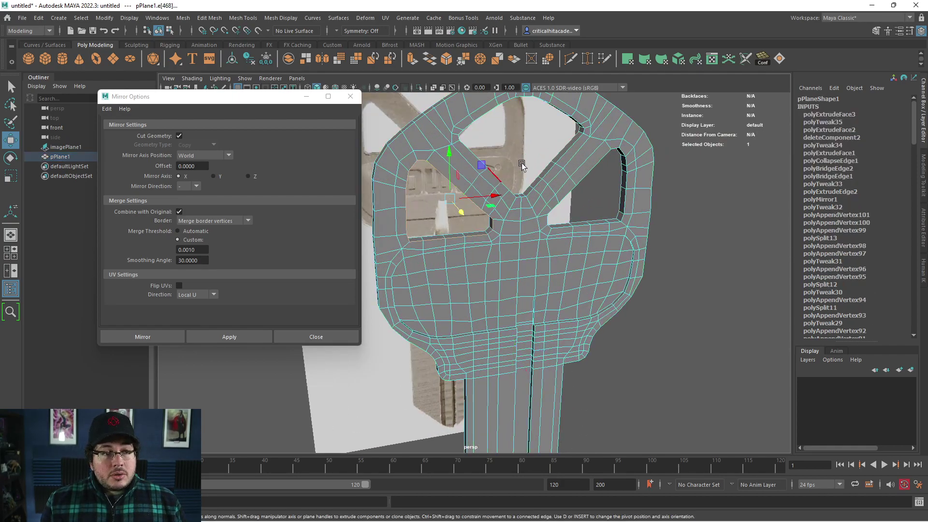
alt+drag(522, 166, 459, 232)
alt+right_drag(459, 232, 483, 223)
click(707, 291)
alt+drag(707, 291, 539, 249)
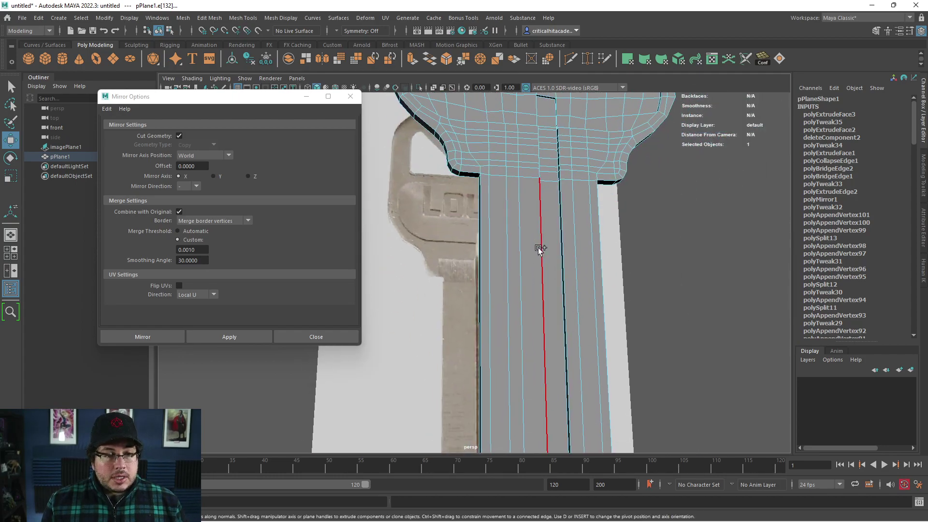
alt+middle_drag(537, 248, 520, 400)
alt+right_drag(520, 399, 528, 346)
alt+middle_drag(583, 205, 569, 257)
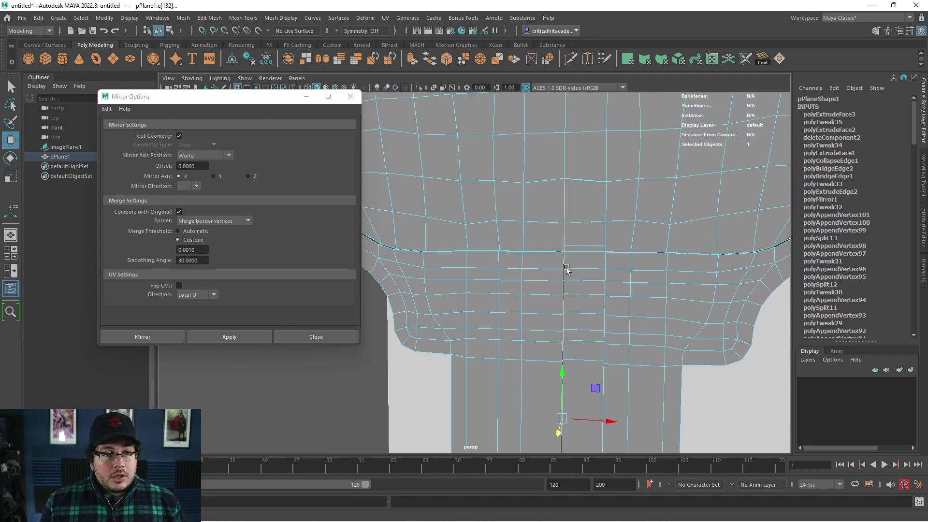
alt+drag(570, 257, 521, 283)
Delete the face closing off the groove at the key's tip
alt+drag(548, 339, 521, 291)
right_drag(508, 338, 509, 269)
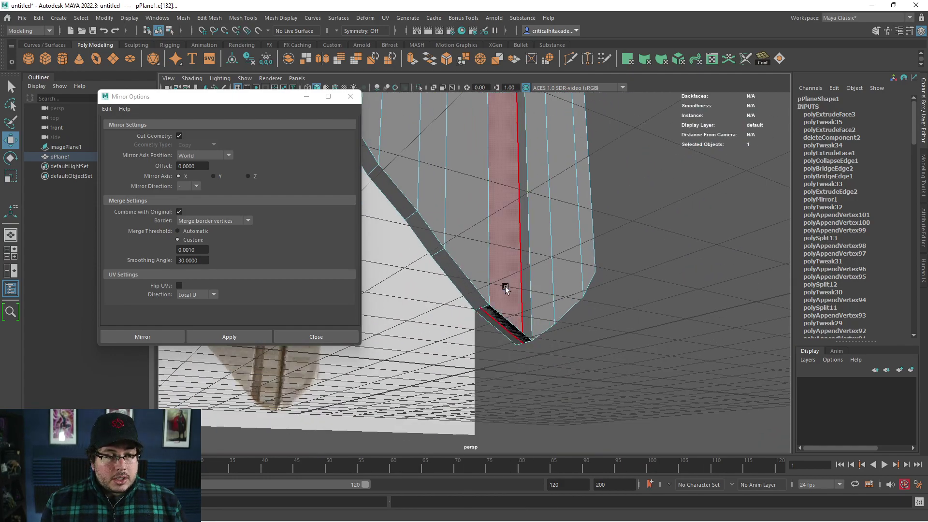
click(508, 329)
key(Delete)
alt+drag(508, 327, 533, 254)
Clean up the open tip by merging the stray groove vertices with the adjacent side-wall vertices
click(531, 254)
ctrl+click(531, 254)
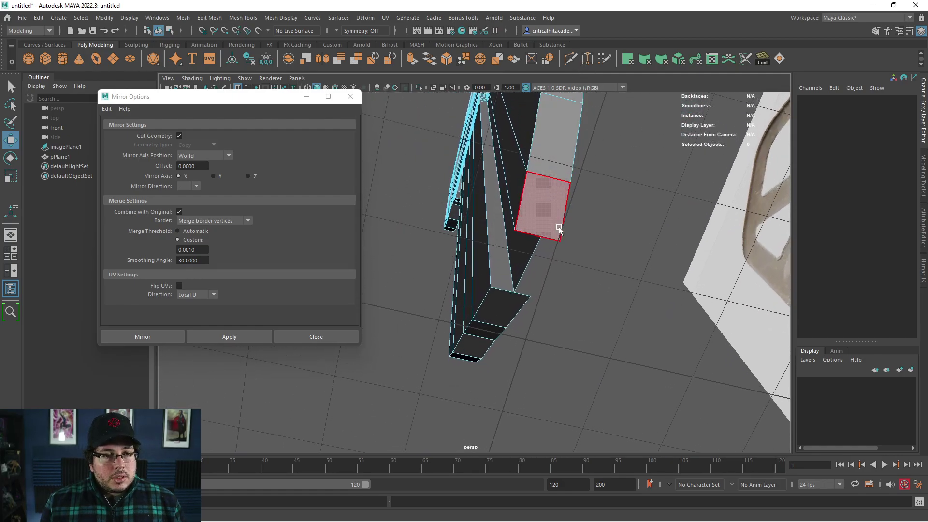
ctrl+click(541, 237)
mouse_move(580, 280)
alt+mouse_down()
mouse_move(596, 284)
mouse_move(587, 280)
alt+mouse_up()
key(q)
right_drag(545, 224, 501, 224)
key(4)
click(560, 239)
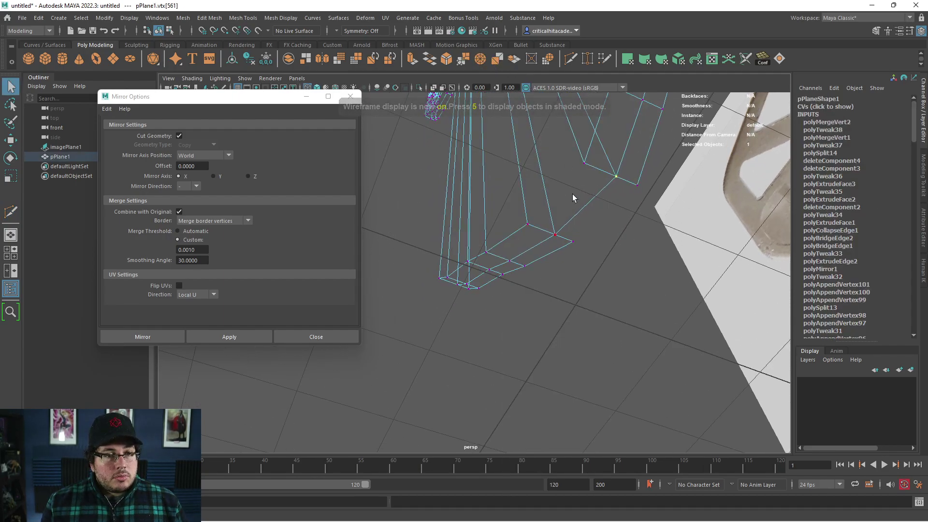
Bridge the open side-wall edges across the gap at the key's tip
key(F10)
click(596, 194)
key(5)
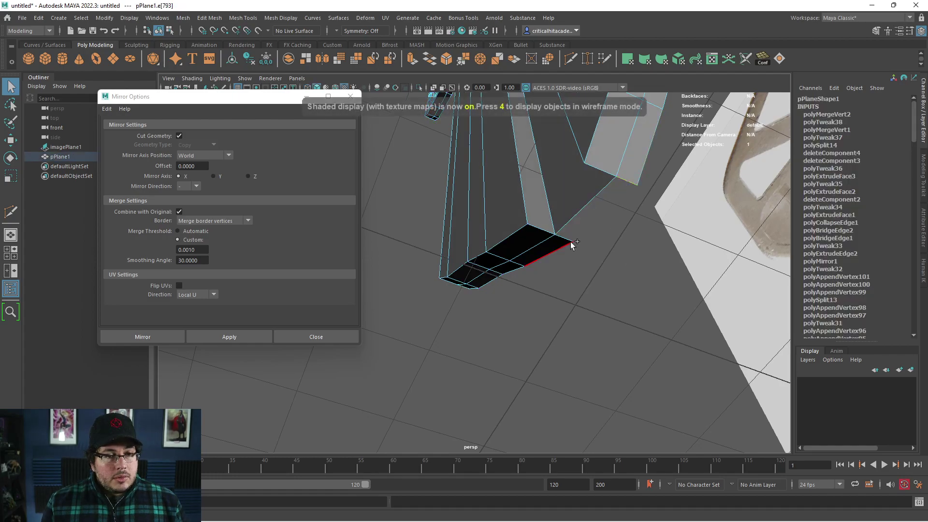
click(429, 59)
alt+drag(536, 179, 546, 241)
key(q)
key(F9)
Select the front edge loops around the key's outer outline and the head's openings
alt+drag(547, 275, 476, 162)
alt+middle_drag(477, 162, 534, 343)
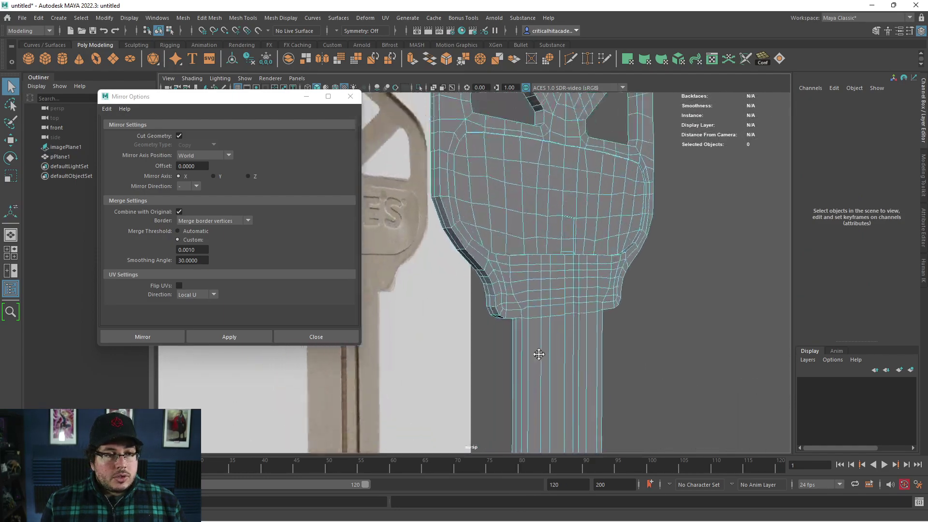
scroll(534, 343, up, 4)
double_click(448, 214)
alt+middle_drag(527, 207, 522, 272)
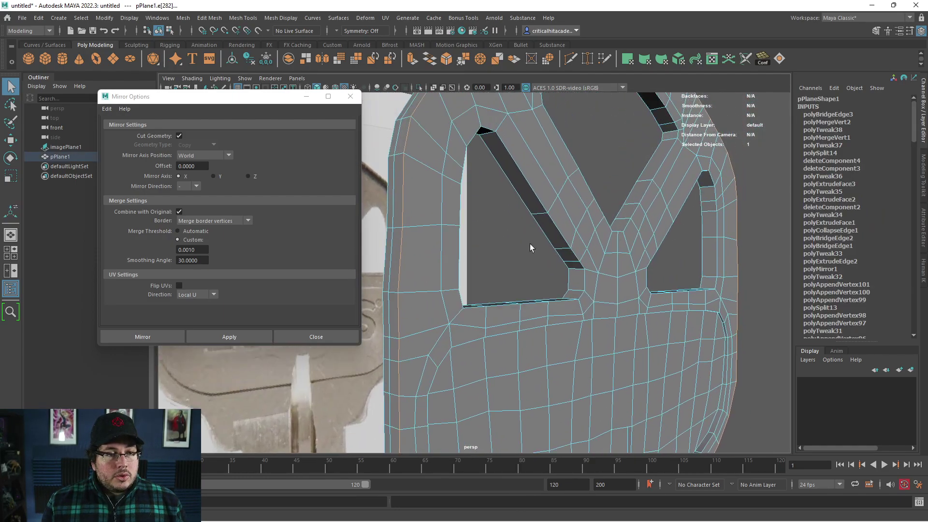
shift+double_click(688, 195)
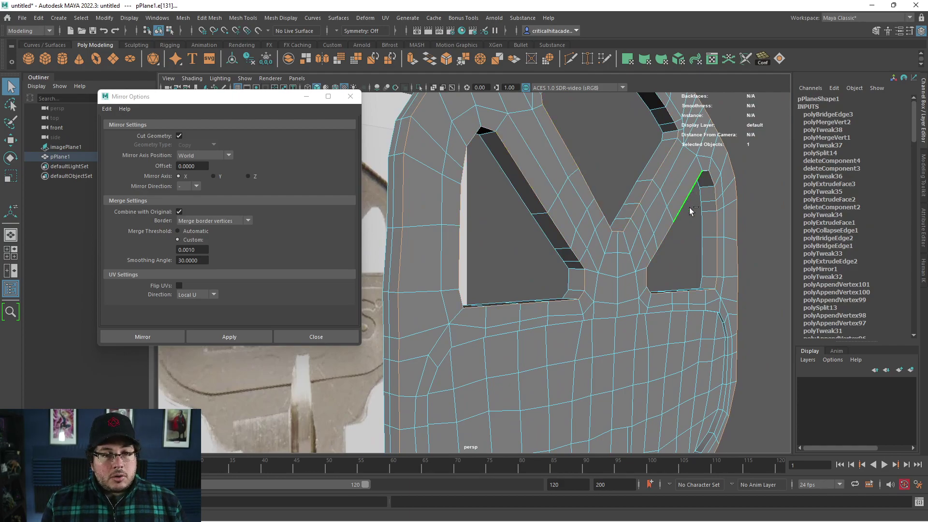
Add the edge at the groove's upper end inside the logo recess to the edge selection
scroll(688, 195, down, 3)
alt+middle_drag(688, 195, 684, 159)
alt+middle_drag(648, 353, 589, 377)
scroll(589, 376, up, 4)
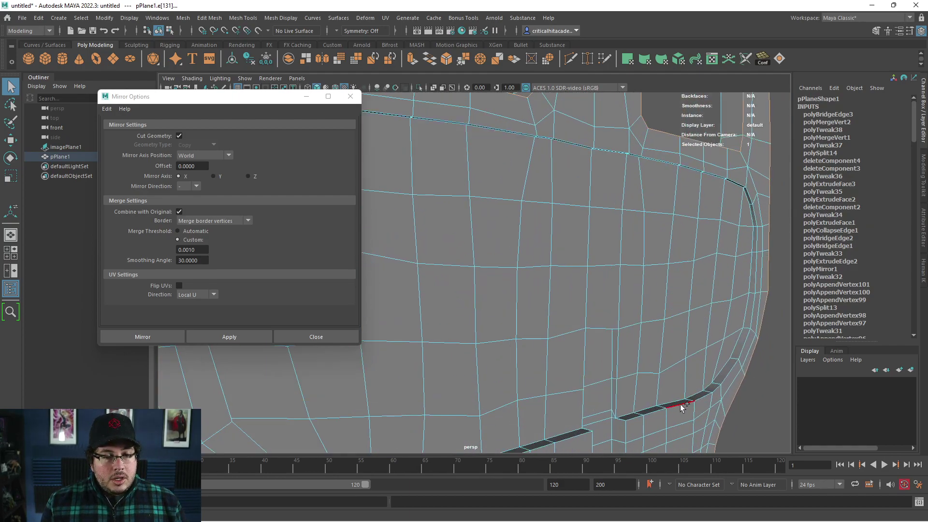
alt+drag(677, 408, 643, 320)
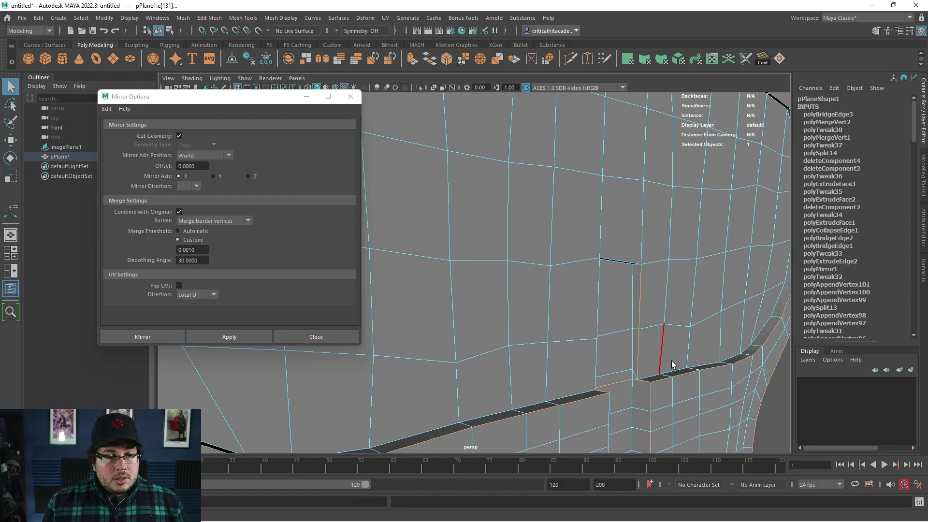
alt+drag(668, 358, 696, 386)
alt+middle_drag(696, 386, 493, 242)
shift+click(559, 242)
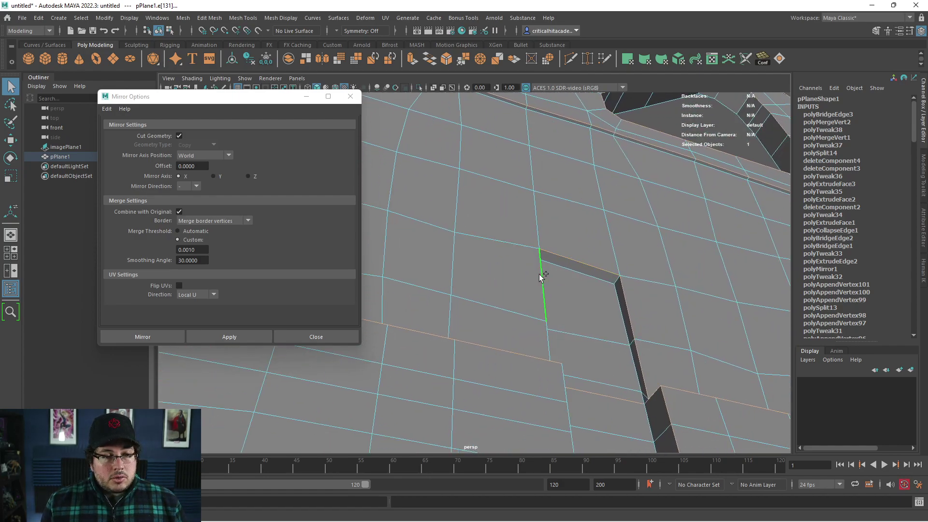
Add the long side edge loop of the shaft groove and the front edge at the key's tip to the selection
scroll(538, 274, down, 5)
alt+middle_drag(573, 351, 567, 259)
shift+double_click(567, 259)
scroll(581, 351, down, 5)
alt+middle_drag(582, 352, 543, 330)
alt+drag(543, 330, 554, 298)
shift+click(558, 227)
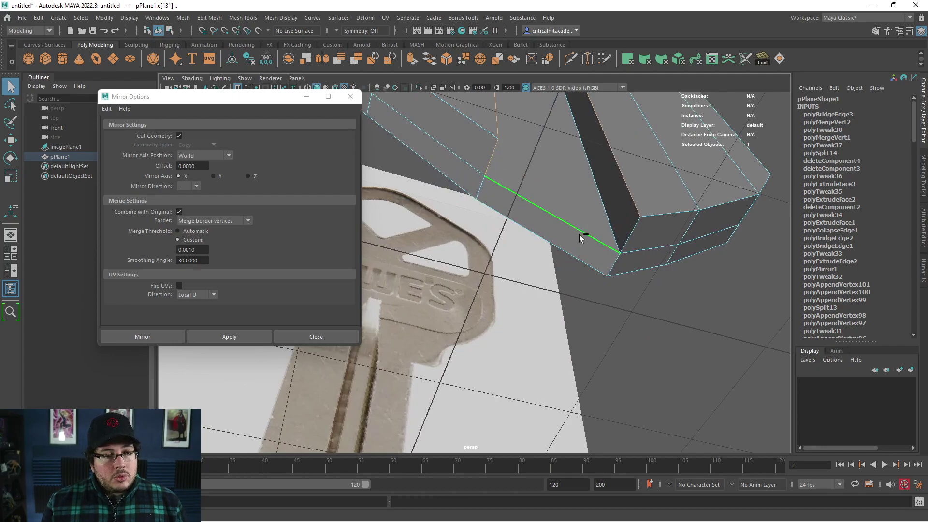
scroll(611, 237, down, 4)
scroll(502, 262, up, 4)
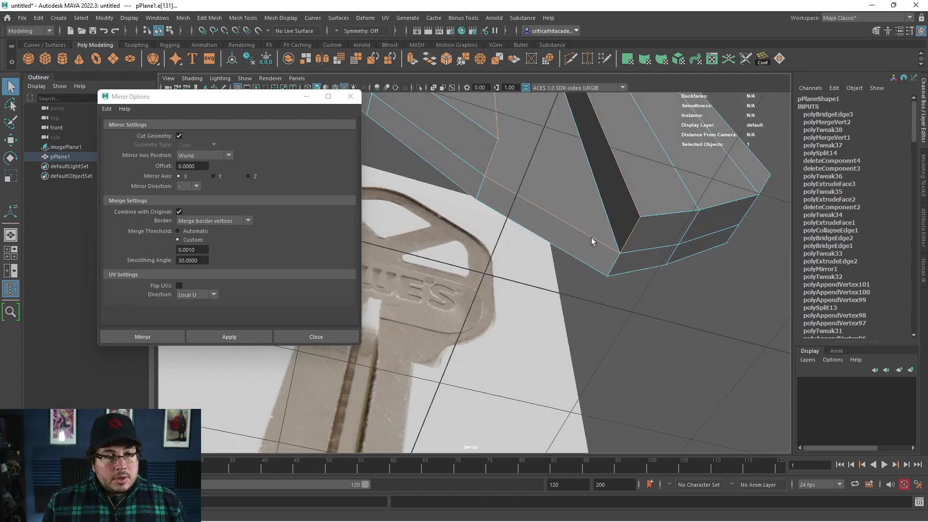
alt+drag(579, 231, 585, 228)
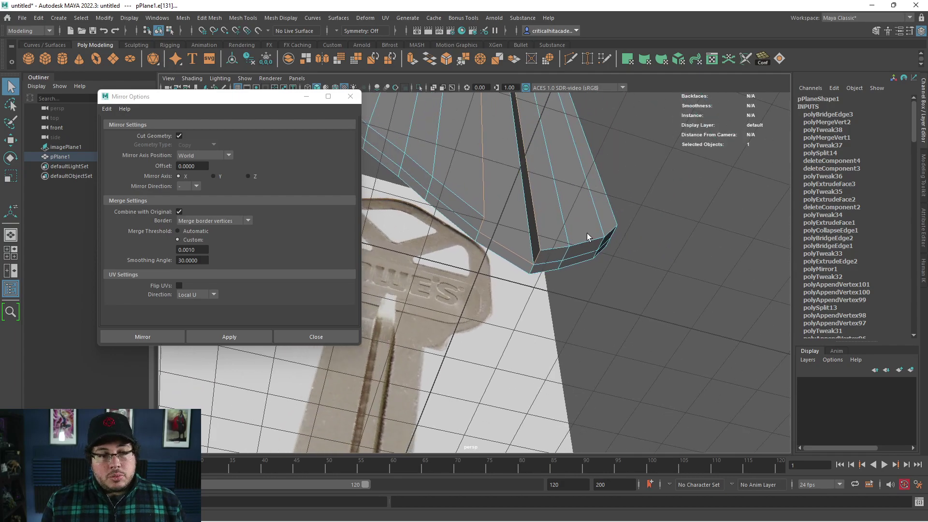
Close the mirror options, try a bevel on the selected edges with a smooth preview, and show the Attribute Editor
click(352, 97)
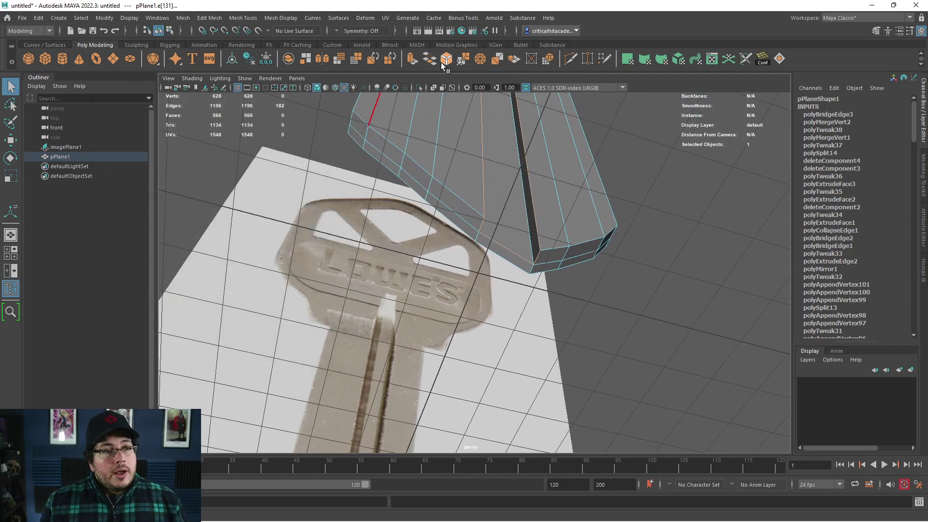
click(442, 60)
scroll(534, 244, up, 3)
alt+drag(533, 244, 656, 284)
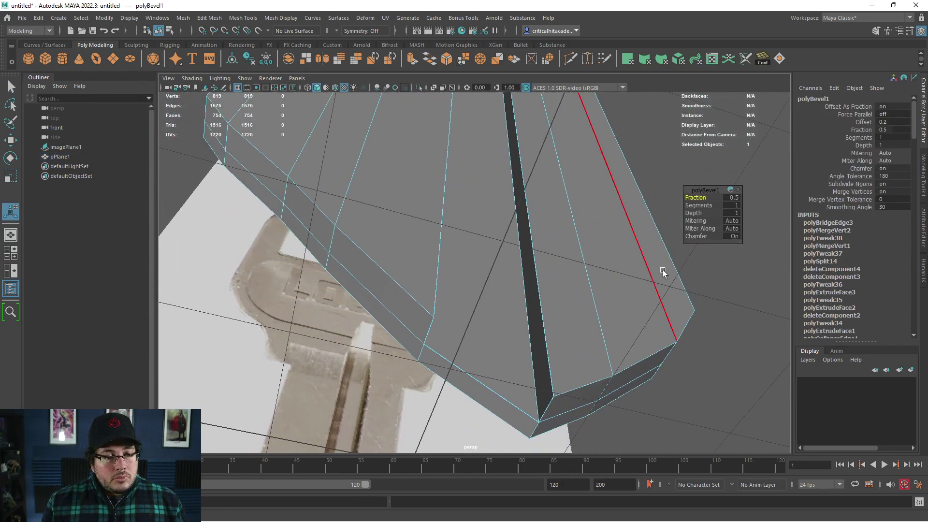
key(3)
key(ctrl+a)
mouse_move(447, 286)
alt+mouse_down()
mouse_move(441, 311)
mouse_move(434, 296)
alt+mouse_up()
key(1)
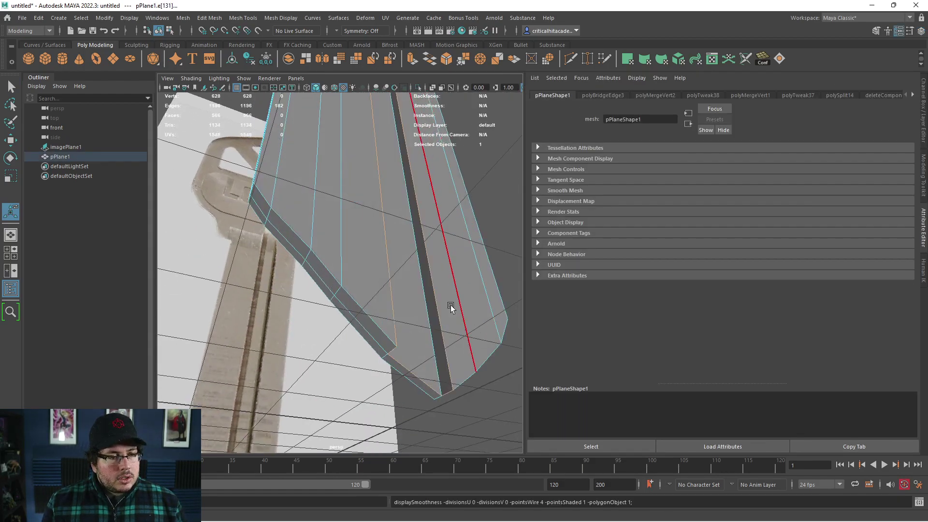
Try the default bevel again on the selected edges, inspect it at the key's tip, and undo it
alt+drag(453, 251, 396, 165)
click(444, 61)
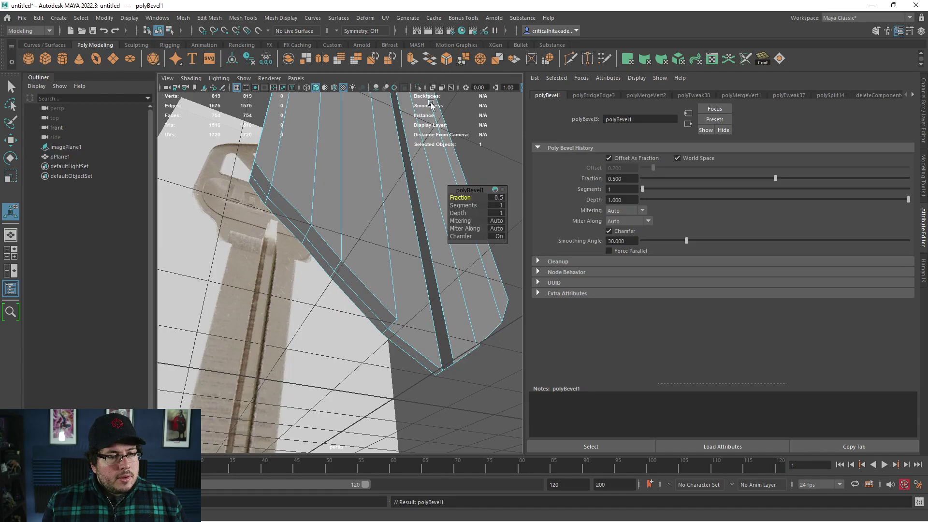
alt+drag(390, 325, 373, 167)
alt+middle_drag(372, 168, 457, 307)
key(ctrl+z)
Remove the unwanted short edges around the groove's junction with the logo recess from the edge selection
scroll(457, 308, down, 8)
alt+drag(457, 308, 404, 306)
scroll(406, 257, up, 12)
scroll(405, 258, down, 12)
scroll(393, 244, up, 4)
scroll(332, 234, up, 5)
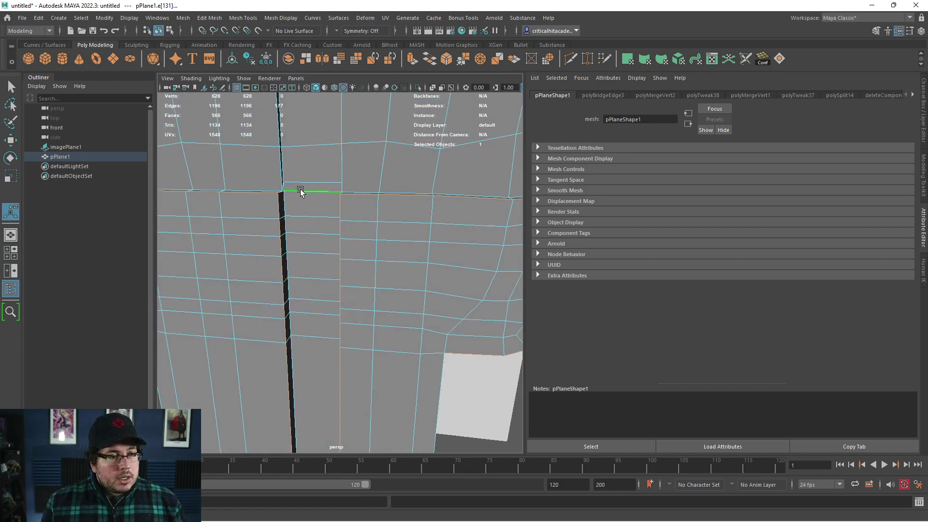
alt+drag(282, 205, 359, 213)
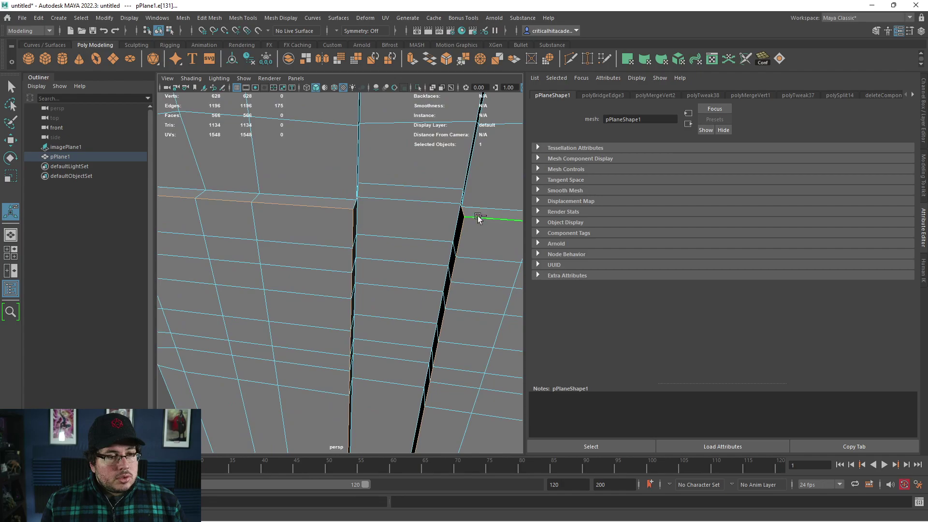
key(f)
alt+middle_drag(393, 244, 421, 246)
scroll(412, 285, up, 15)
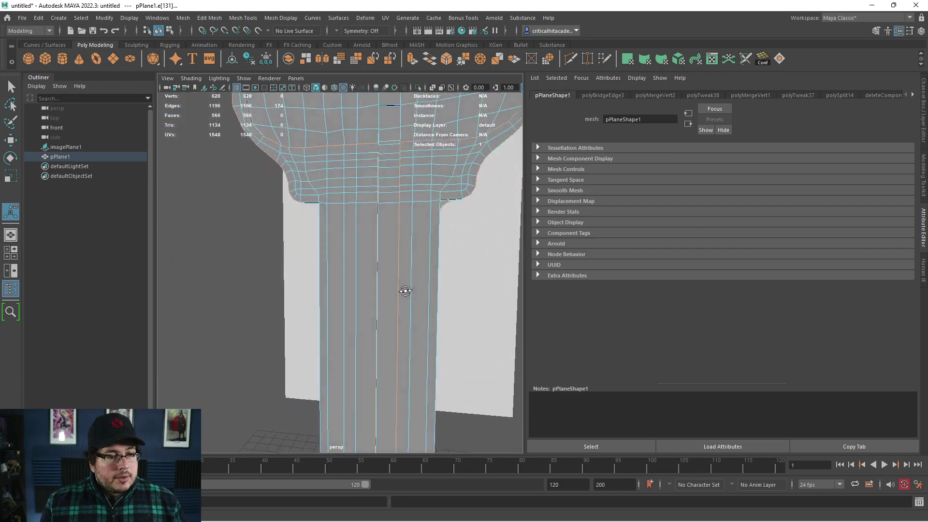
alt+right_drag(406, 294, 241, 227)
alt+drag(241, 227, 285, 241)
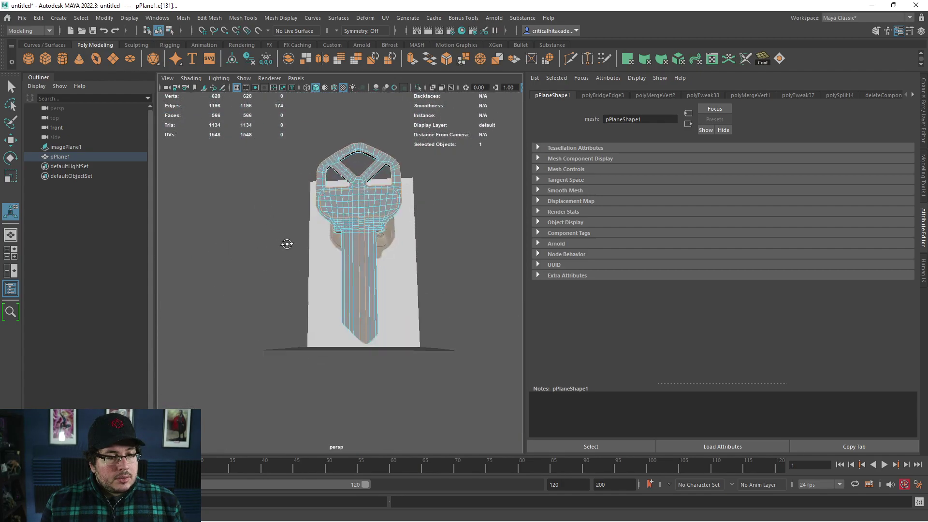
Bevel the selected edges with a fraction of 0.5 and adjust the bevel's segment count
click(448, 61)
scroll(294, 236, up, 10)
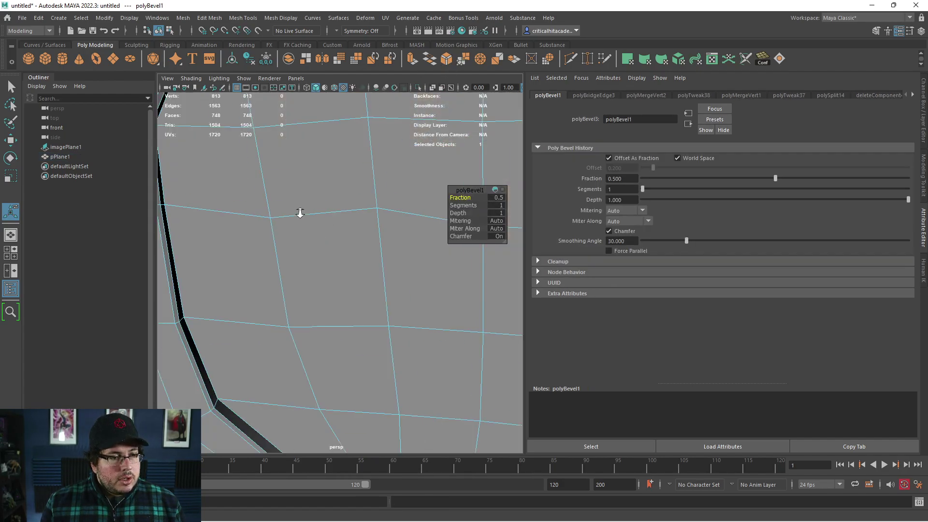
drag(459, 205, 437, 214)
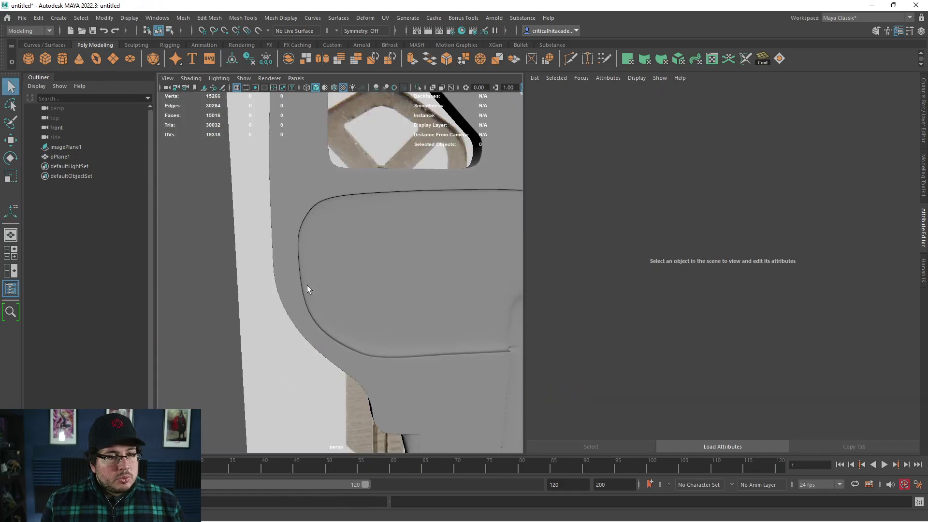
Examine the bevelled key around the logo recess, groove and shoulders in smoothed and unsmoothed display
alt+drag(306, 285, 374, 344)
alt+right_drag(374, 344, 329, 316)
click(330, 261)
key(1)
alt+drag(329, 261, 319, 333)
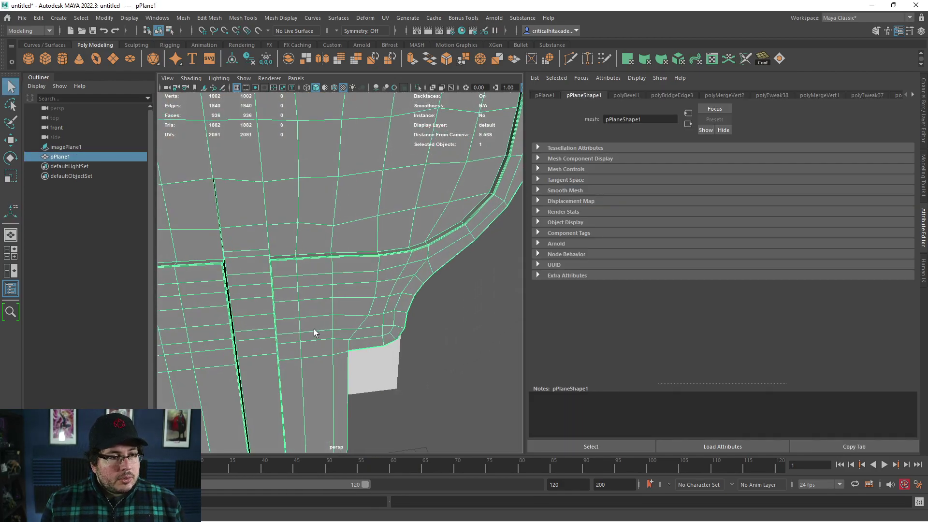
alt+right_drag(319, 333, 356, 344)
alt+drag(356, 344, 331, 326)
scroll(338, 235, down, 8)
scroll(385, 227, up, 3)
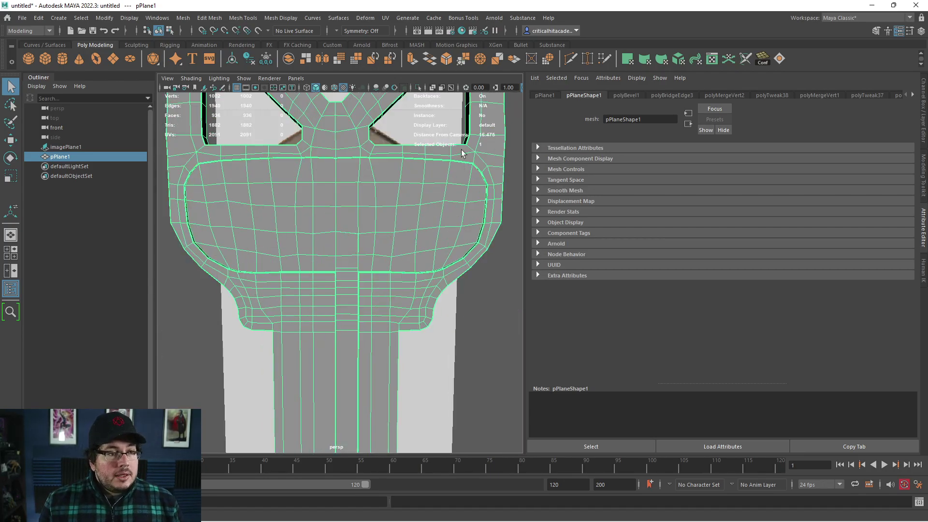
Insert edge loops with Multi-Cut close to both side walls of the groove section inside the logo recess
click(566, 60)
scroll(348, 191, up, 10)
click(389, 163)
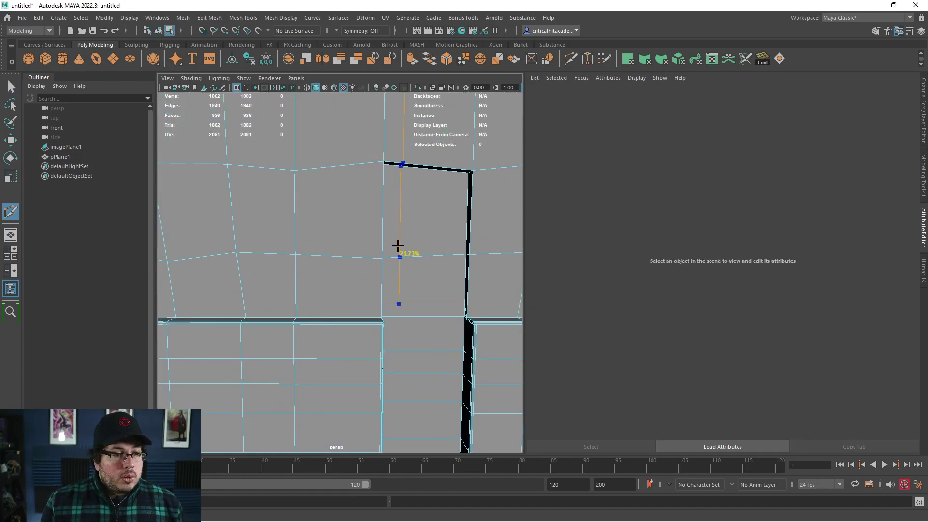
ctrl+click(383, 253)
alt+middle_drag(425, 234, 401, 275)
key(ctrl+z)
ctrl+click(297, 297)
alt+middle_drag(342, 290, 369, 240)
ctrl+click(373, 197)
alt+middle_drag(381, 192, 406, 300)
alt+right_drag(406, 300, 380, 244)
key(3)
key(1)
key(q)
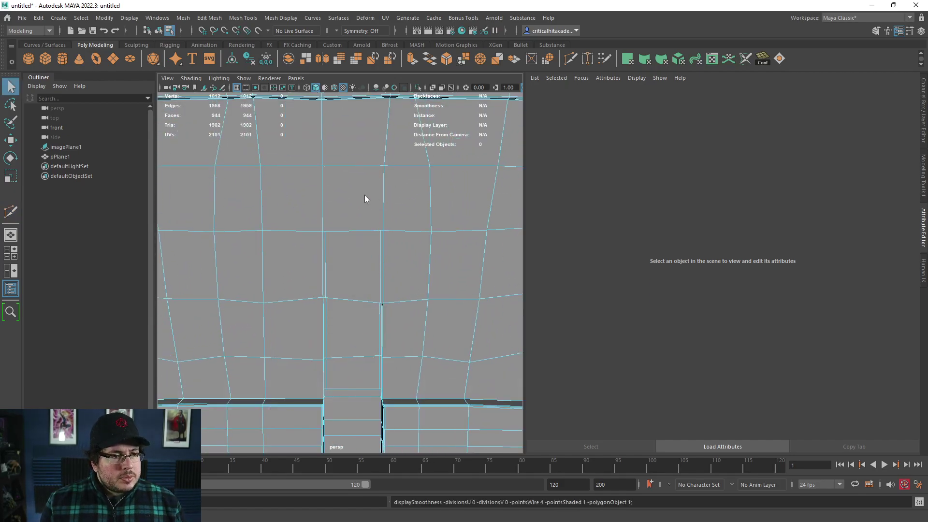
Merge the upper end vertices of both new edge lines with their neighbouring vertices above the groove
scroll(349, 195, up, 5)
scroll(350, 199, down, 6)
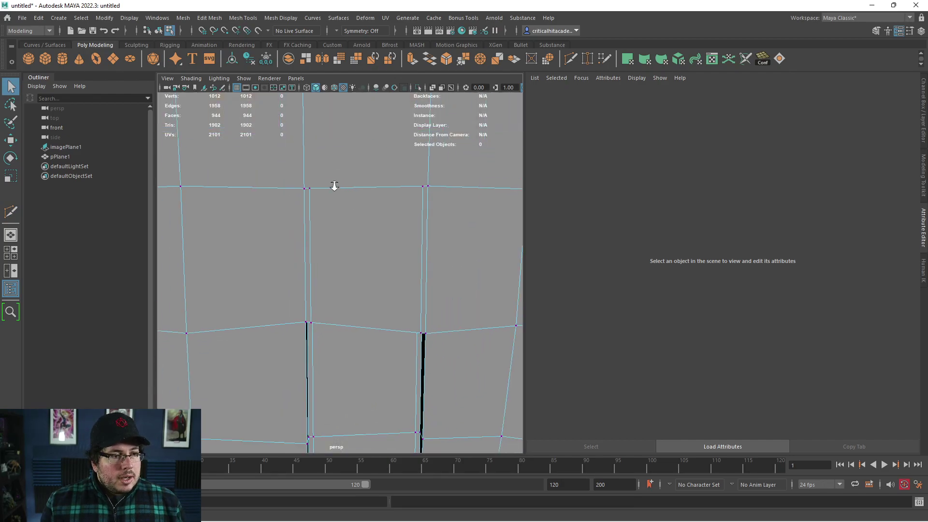
scroll(321, 177, up, 6)
click(293, 148)
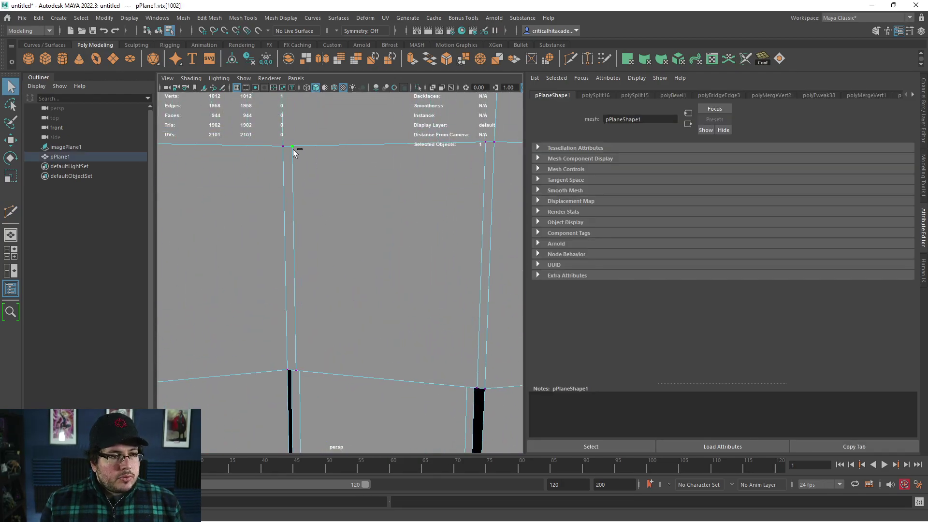
click(476, 63)
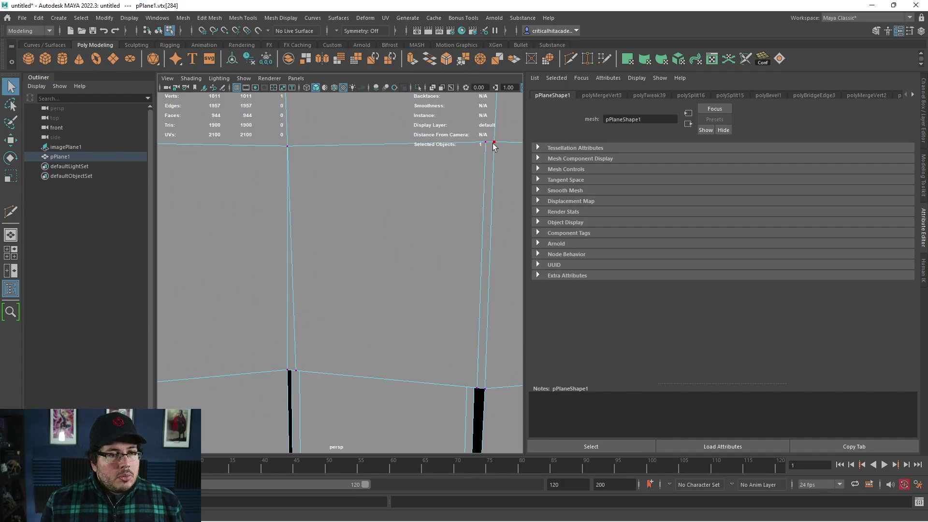
key(g)
Examine the smoothed key head, especially the groove's upper end and its crossing with the recess rim
scroll(472, 200, down, 8)
alt+middle_drag(425, 309, 431, 213)
scroll(421, 227, up, 4)
key(3)
alt+drag(422, 217, 421, 274)
right_drag(405, 209, 459, 168)
scroll(429, 253, down, 8)
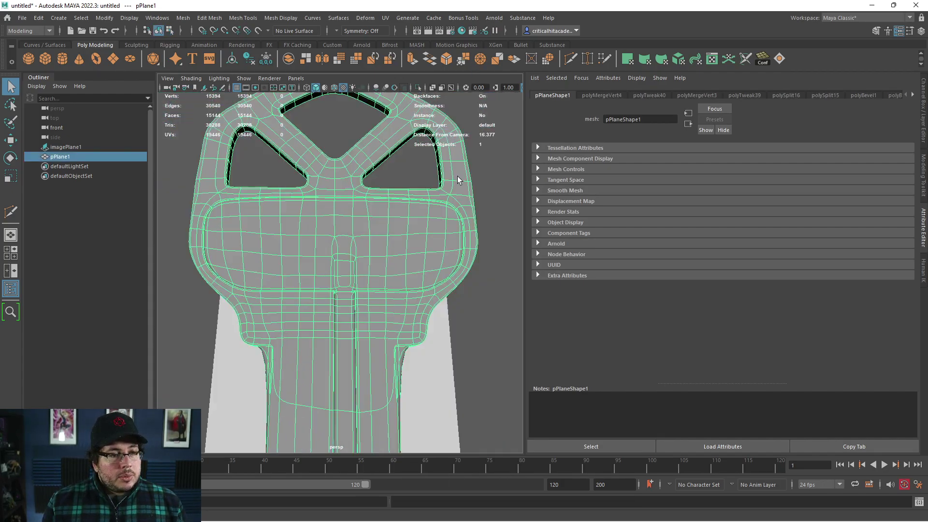
click(498, 270)
alt+drag(430, 276, 449, 309)
scroll(407, 278, up, 6)
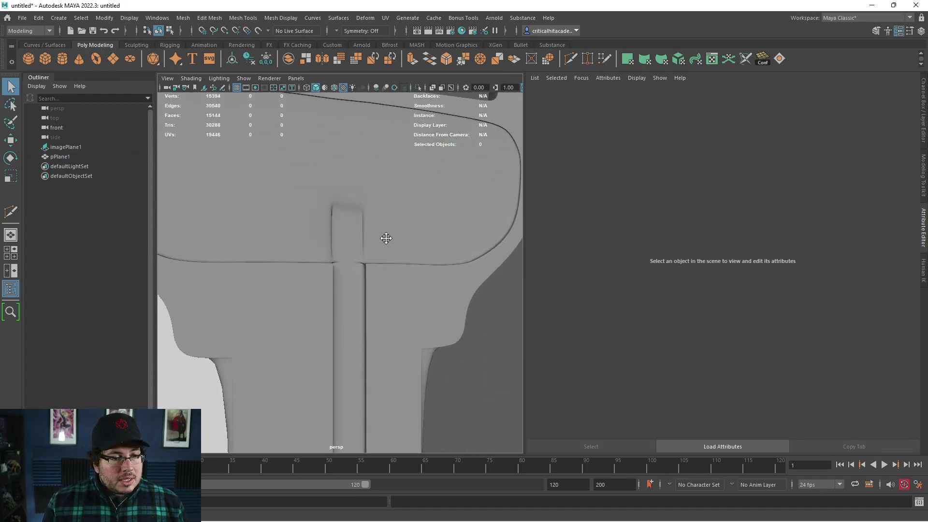
Cut an edge from the new line's lower end to the corner vertex at the recess rim, on one groove side
click(364, 333)
key(1)
mouse_move(364, 329)
alt+middle_down()
mouse_move(255, 352)
mouse_move(356, 321)
alt+middle_up()
scroll(356, 321, down, 5)
alt+drag(355, 322, 324, 347)
scroll(348, 346, up, 6)
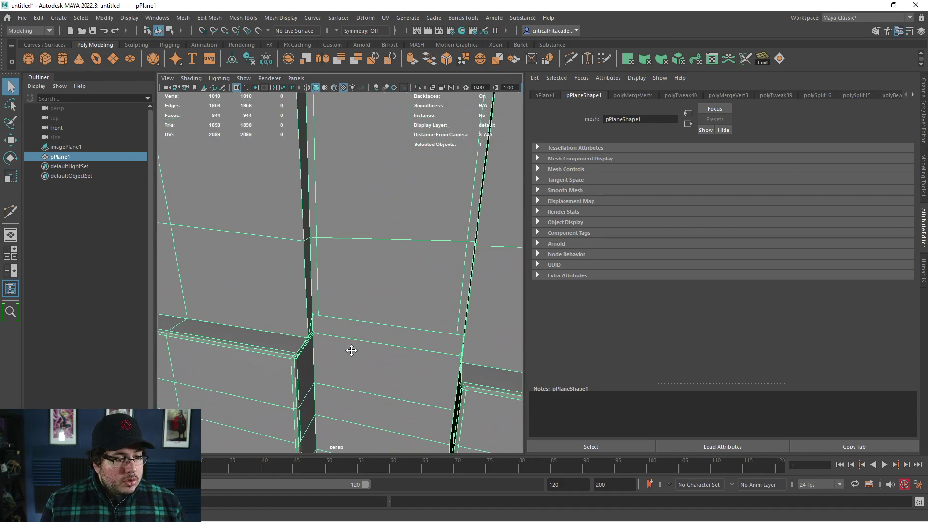
alt+middle_drag(335, 337, 344, 341)
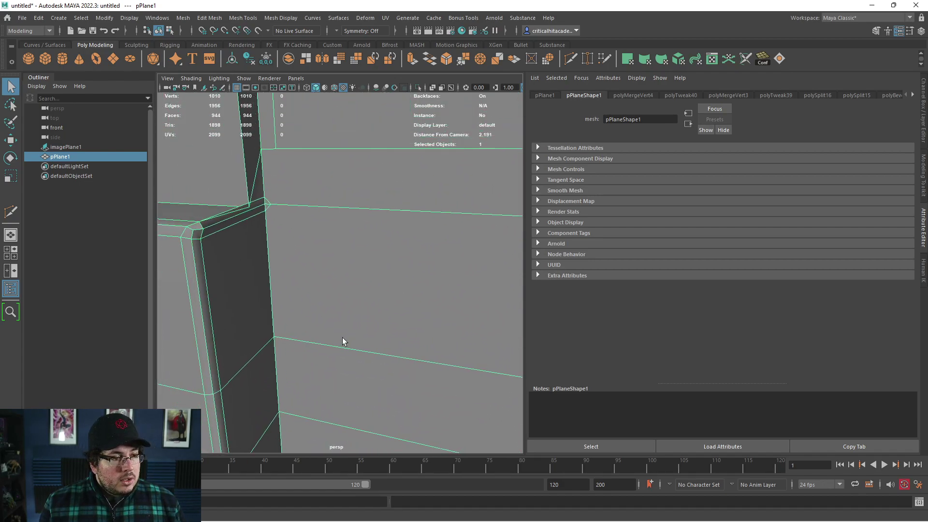
alt+middle_drag(281, 211, 303, 225)
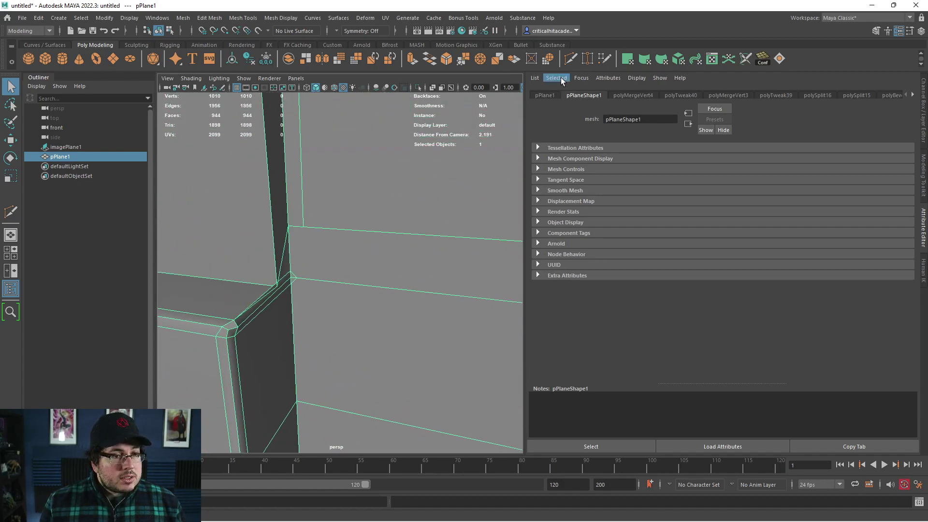
click(570, 60)
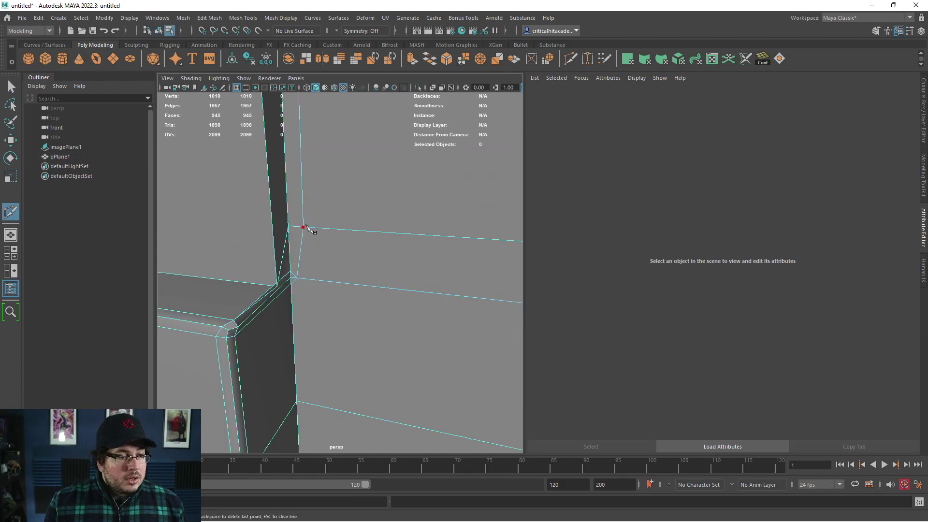
Cut the matching edge from the line's lower end to the corner vertex on the groove's opposite side
alt+right_drag(421, 309, 383, 288)
alt+drag(383, 288, 458, 288)
alt+middle_drag(457, 288, 321, 271)
alt+right_drag(321, 271, 359, 298)
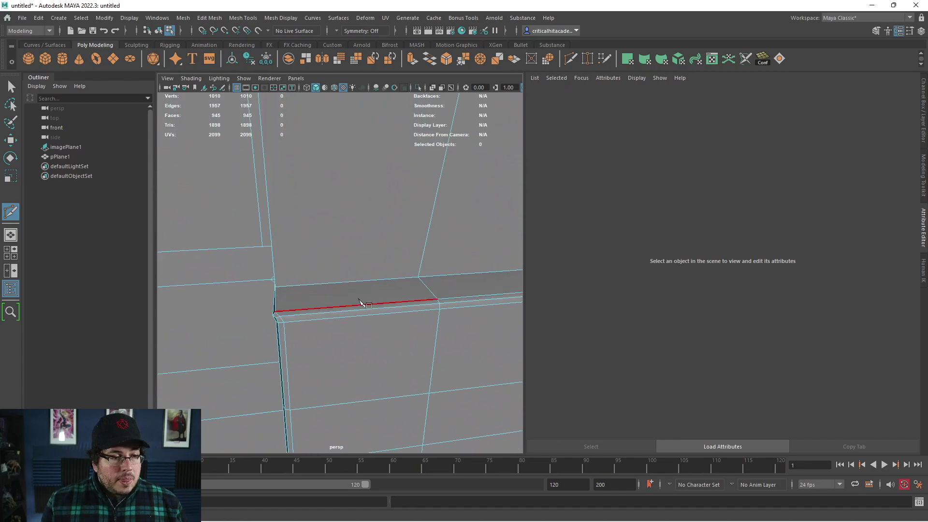
alt+drag(360, 303, 372, 311)
click(380, 333)
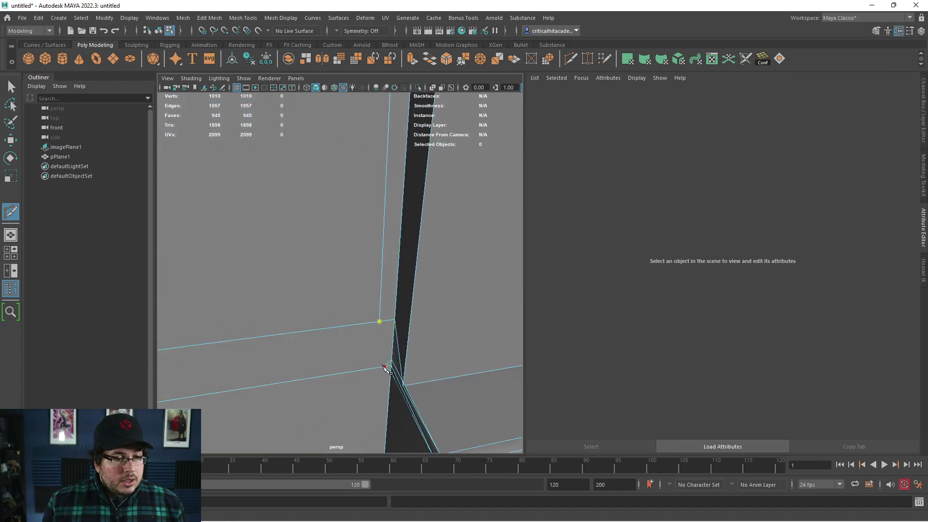
click(376, 369)
right_click(376, 369)
Cut an edge across the groove floor between the corner vertices at the recess rim in smooth preview, and select the key
alt+right_drag(422, 314, 422, 289)
key(3)
alt+middle_drag(389, 285, 414, 265)
alt+right_drag(414, 265, 431, 267)
click(424, 265)
alt+drag(434, 268, 379, 315)
click(323, 286)
alt+right_drag(323, 286, 359, 293)
click(204, 340)
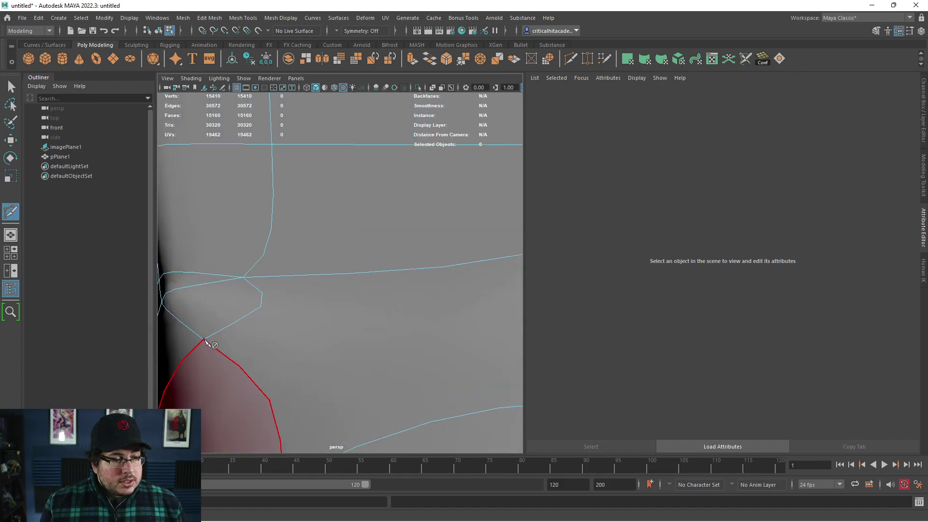
alt+middle_drag(309, 342, 291, 337)
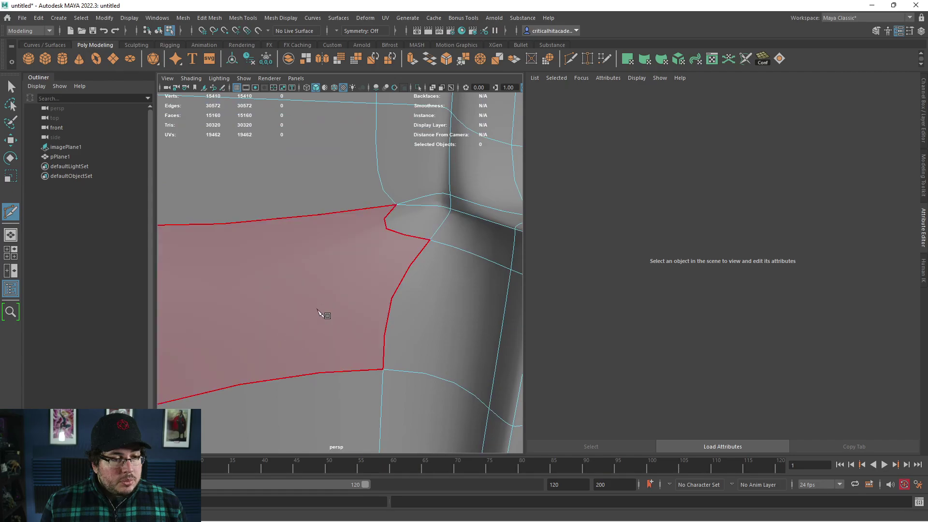
right_click(444, 257)
alt+right_drag(443, 257, 406, 289)
key(q)
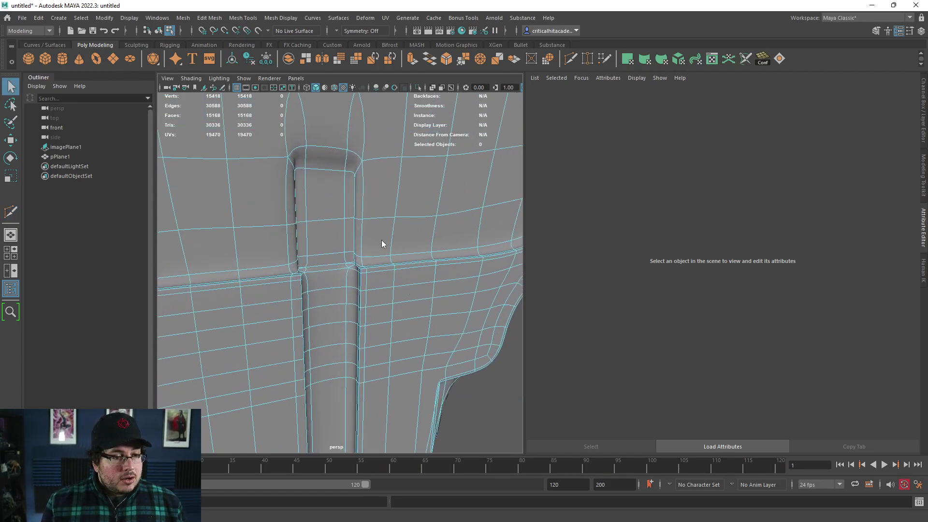
click(382, 240)
scroll(430, 322, up, 3)
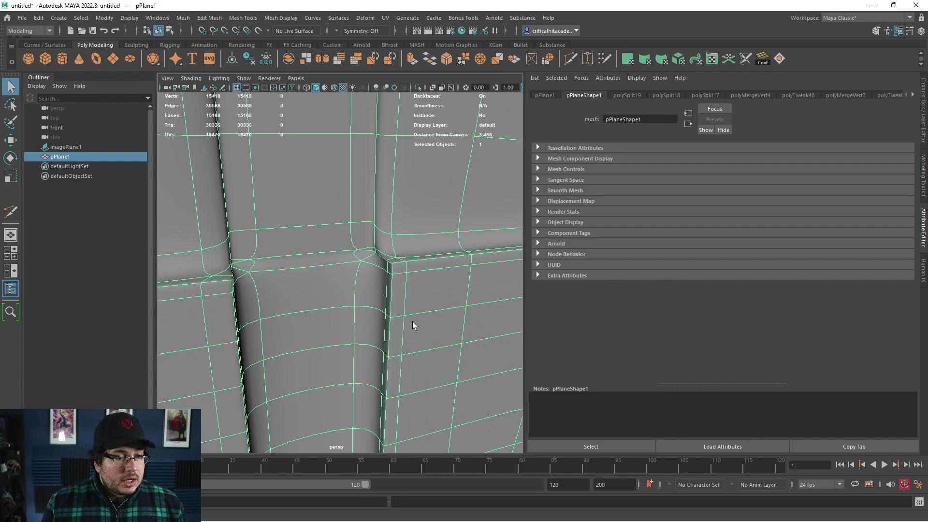
Mirror the key along the Z axis with the mirror axis position set to Bounding box to create its back side
scroll(436, 333, down, 5)
click(454, 334)
scroll(453, 335, down, 8)
alt+drag(454, 334, 395, 306)
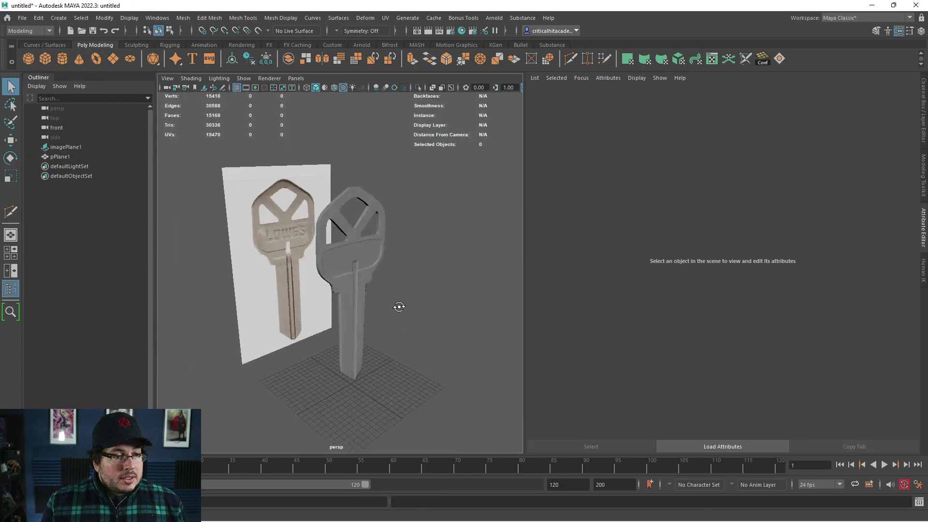
scroll(389, 275, up, 5)
click(384, 245)
shift+right_drag(369, 219, 415, 329)
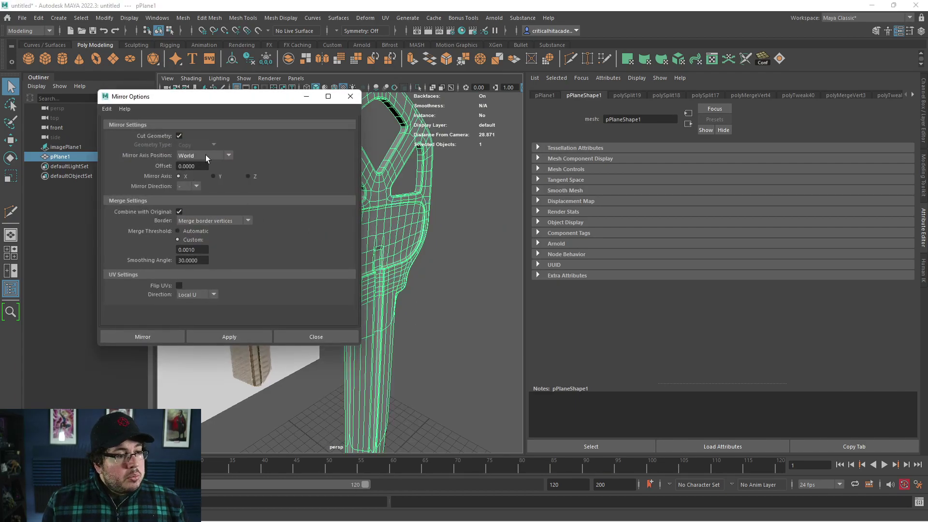
click(248, 176)
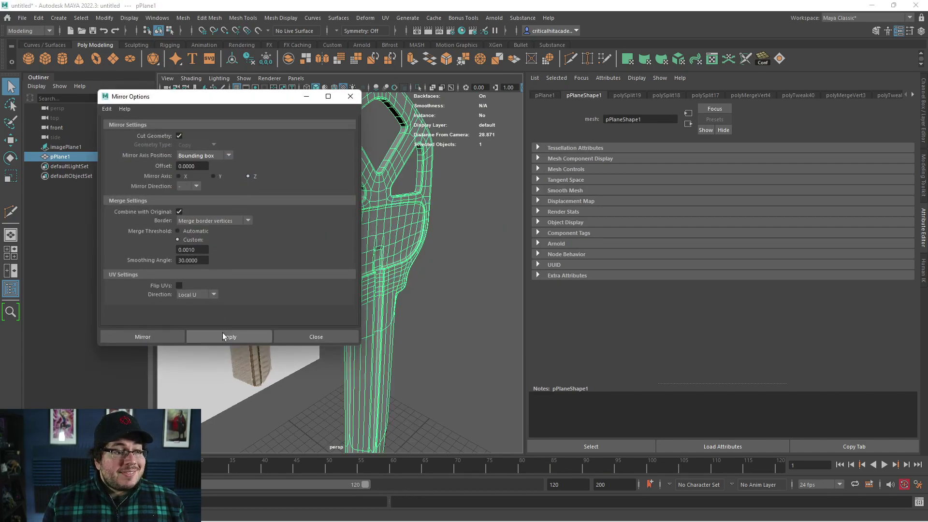
click(242, 333)
click(461, 336)
alt+drag(461, 335, 422, 321)
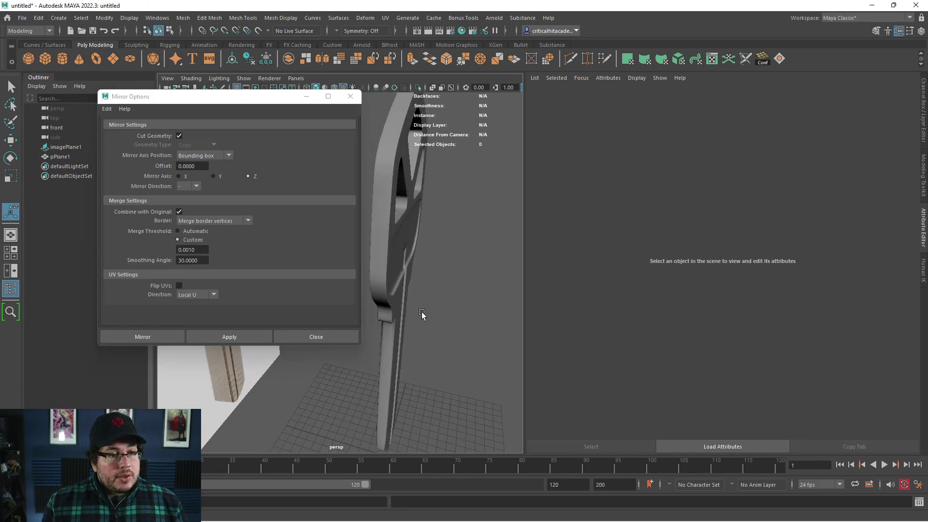
click(349, 96)
Try to cut an extra edge across the unsmoothed shaft near its tip with the Multi-Cut tool
alt+drag(421, 242, 298, 299)
click(360, 287)
key(1)
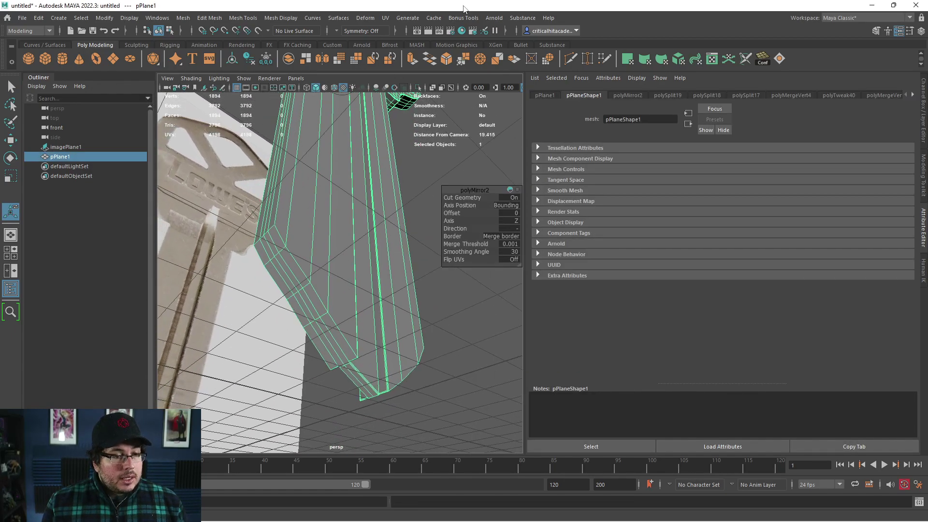
click(566, 59)
click(274, 223)
ctrl+click(273, 230)
alt+drag(304, 186, 314, 225)
key(ctrl+z)
alt+drag(274, 254, 260, 293)
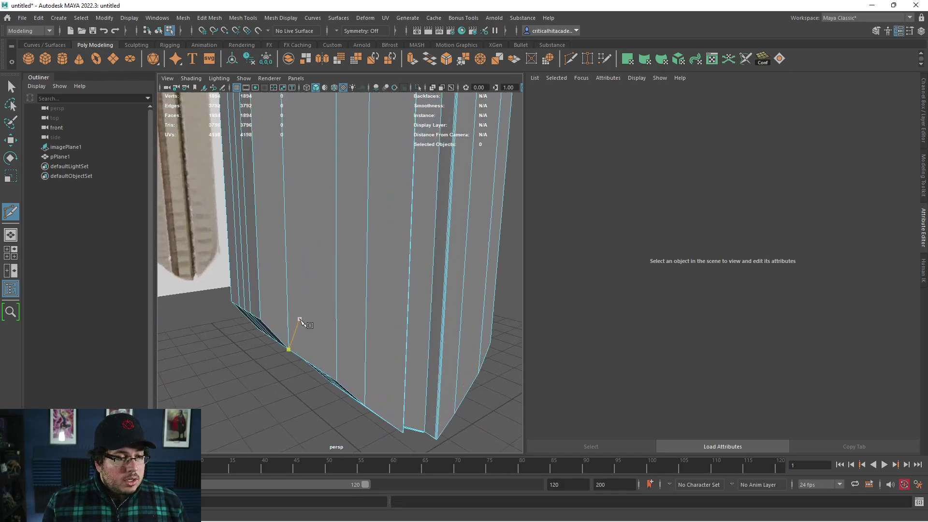
key(3)
key(q)
Slice a straight horizontal edge line through the full width of the shaft just above its pointed tip in the front view
scroll(333, 281, down, 8)
key(space)
drag(346, 292, 351, 317)
scroll(350, 299, down, 1)
key(1)
scroll(361, 287, up, 3)
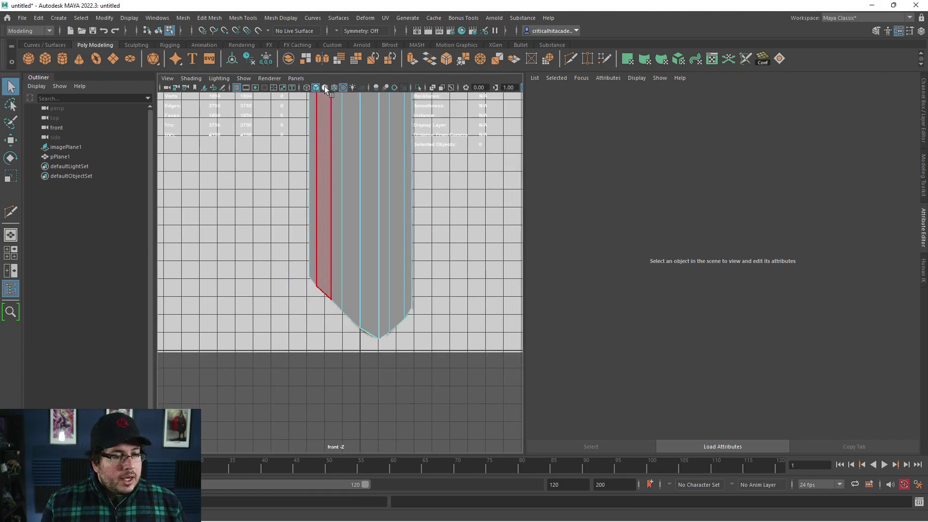
click(570, 58)
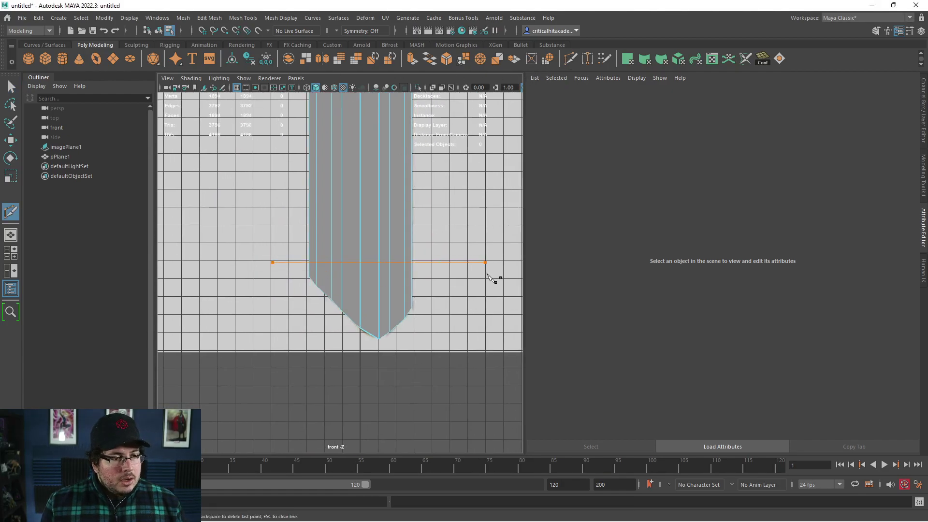
key(q)
scroll(359, 266, up, 3)
key(1)
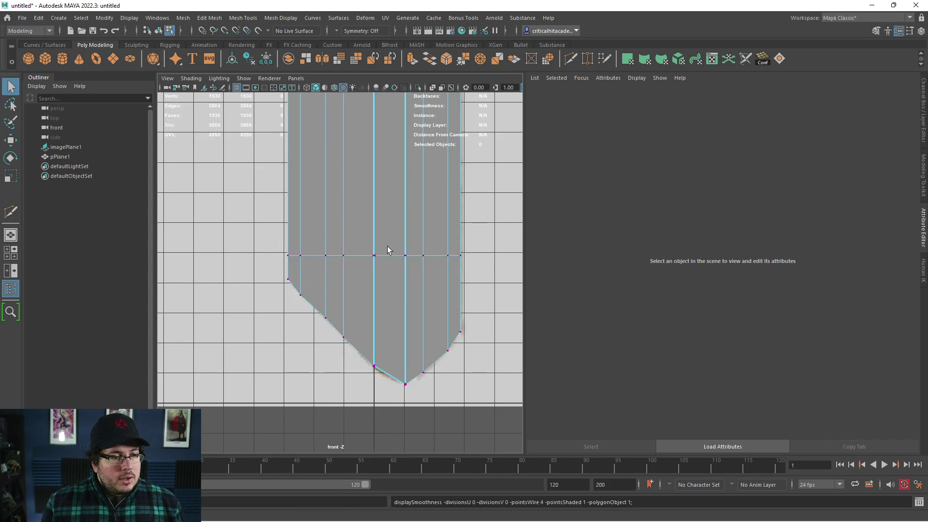
Lower the new edge line's inner vertices in stages so the line runs just inside the outline of the pointed tip
drag(453, 250, 311, 270)
key(w)
drag(372, 218, 371, 245)
drag(454, 271, 308, 293)
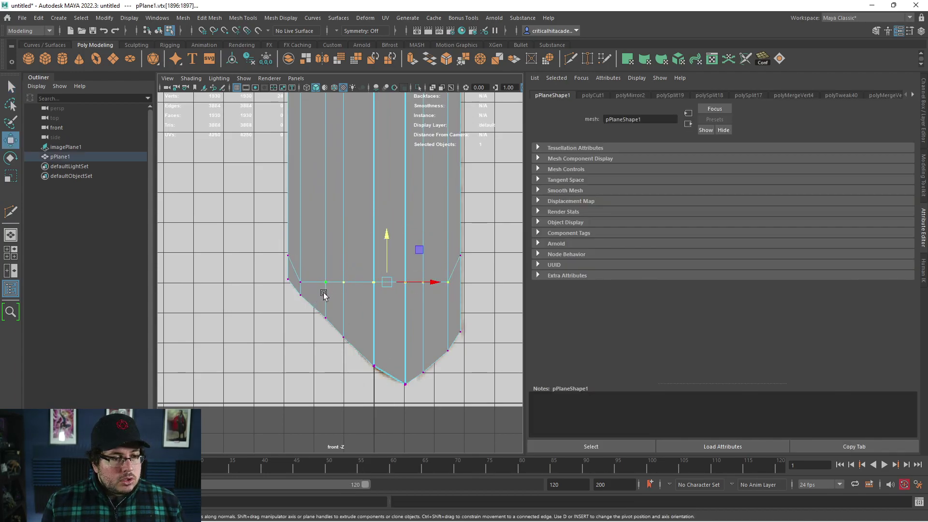
drag(388, 240, 387, 268)
drag(334, 289, 431, 322)
drag(381, 265, 383, 284)
drag(357, 318, 430, 341)
drag(400, 284, 404, 363)
drag(405, 320, 406, 333)
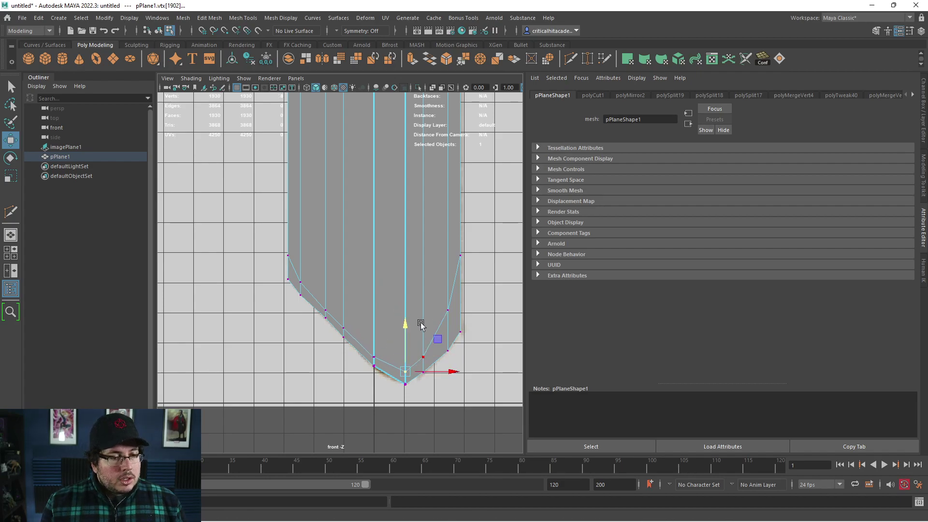
Return to the perspective view, switch to object selection and show the key in smooth preview
key(space)
drag(424, 249, 423, 248)
click(394, 182)
scroll(377, 196, up, 5)
key(F8)
click(367, 189)
key(3)
Examine the smoothed key from the front, side and back, checking the shaft tip and overall thickness
click(412, 271)
alt+drag(412, 271, 378, 242)
alt+right_drag(379, 242, 352, 247)
scroll(355, 239, up, 3)
alt+drag(356, 239, 298, 205)
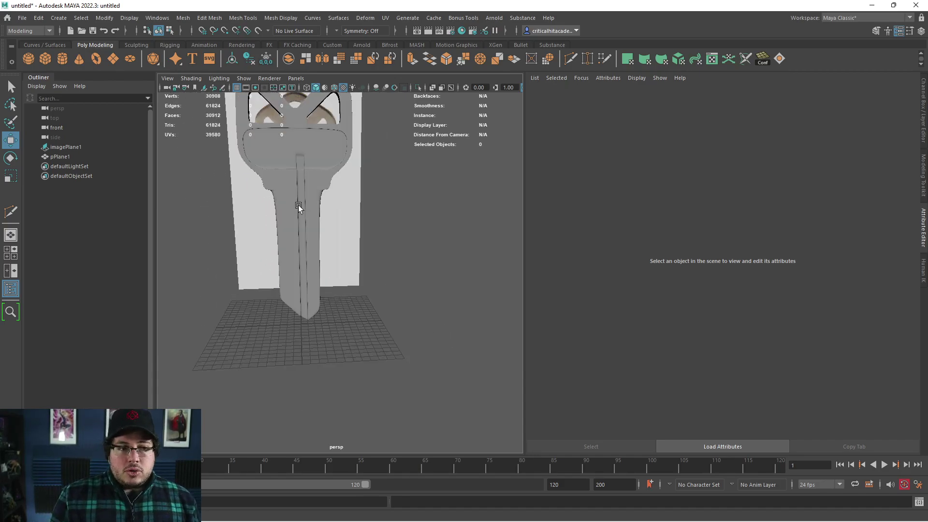
alt+drag(284, 260, 336, 262)
alt+drag(286, 222, 371, 329)
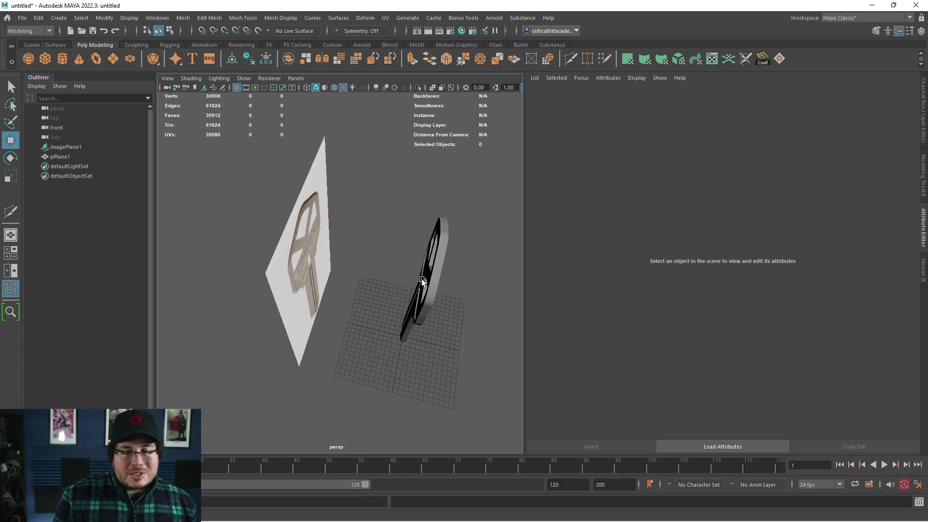
mouse_move(414, 266)
alt+mouse_down()
mouse_move(373, 254)
mouse_move(418, 281)
alt+mouse_up()
Select the whole key and activate the Scale tool on it
click(386, 217)
key(r)
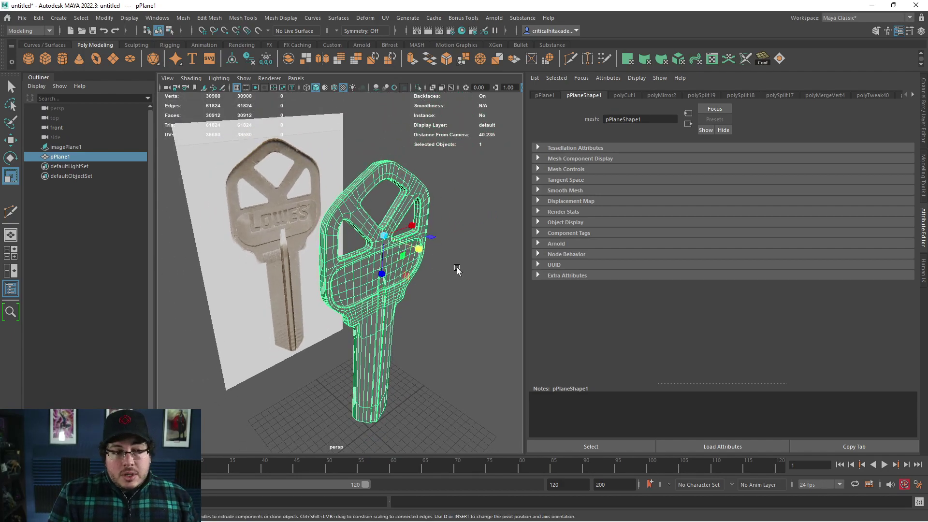
alt+drag(416, 247, 404, 242)
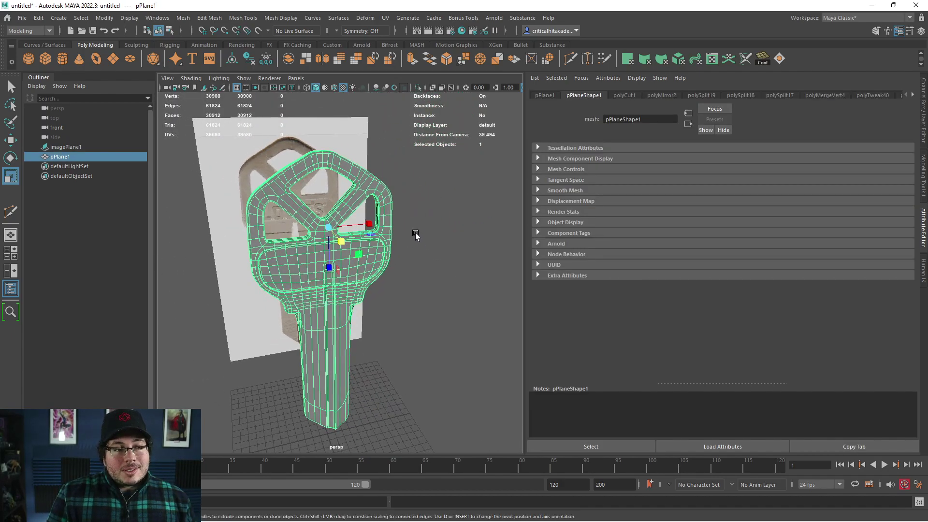